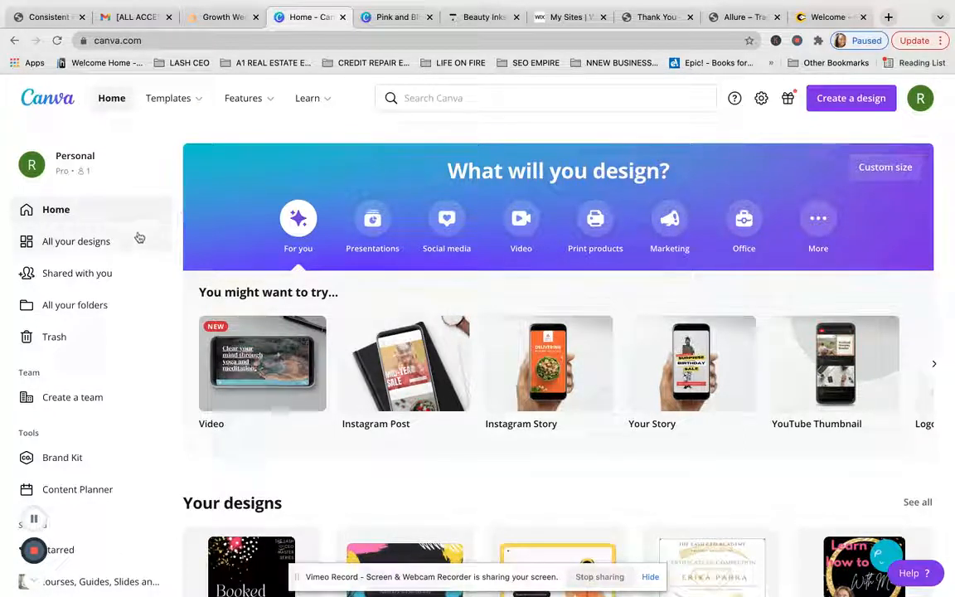
Look through the template, feature and learning categories offered on the Canva home page
{"action": "scroll", "coordinate": [104, 419], "scroll_direction": "down", "scroll_amount": 1}
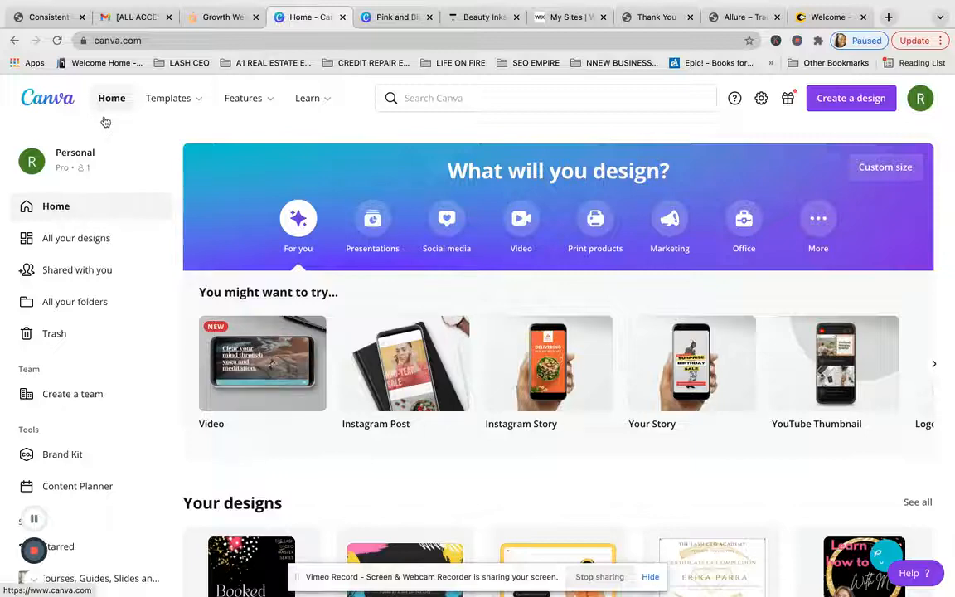
{"action": "mouse_move", "coordinate": [185, 100]}
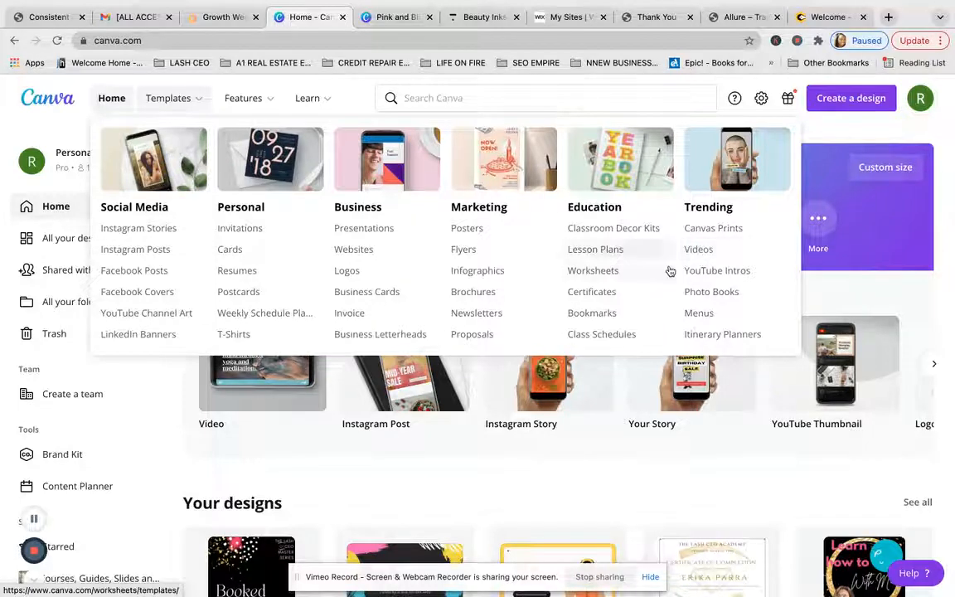
{"action": "scroll", "coordinate": [670, 271], "scroll_direction": "down", "scroll_amount": 2}
{"action": "scroll", "coordinate": [668, 269], "scroll_direction": "up", "scroll_amount": 2}
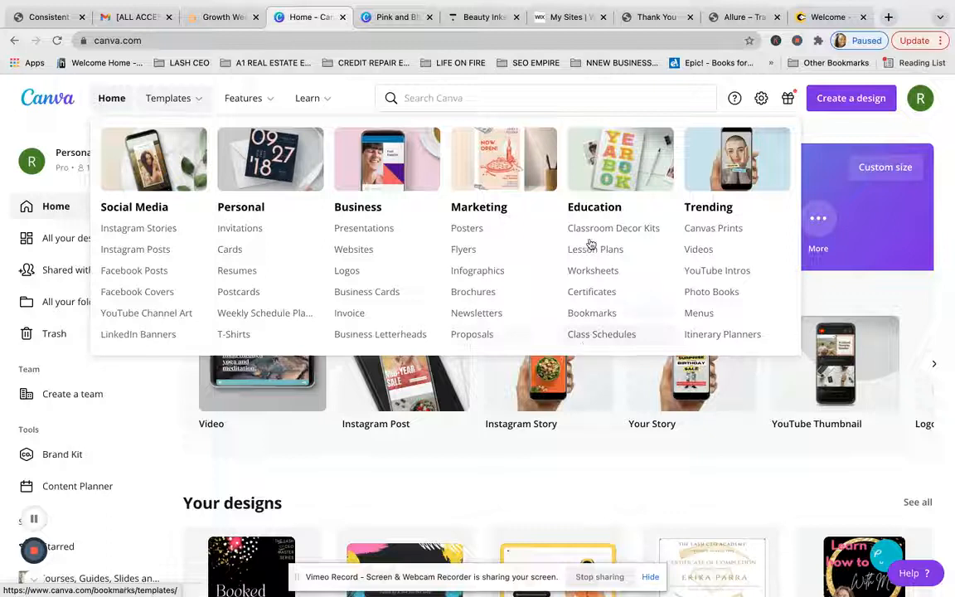
{"action": "mouse_move", "coordinate": [261, 99]}
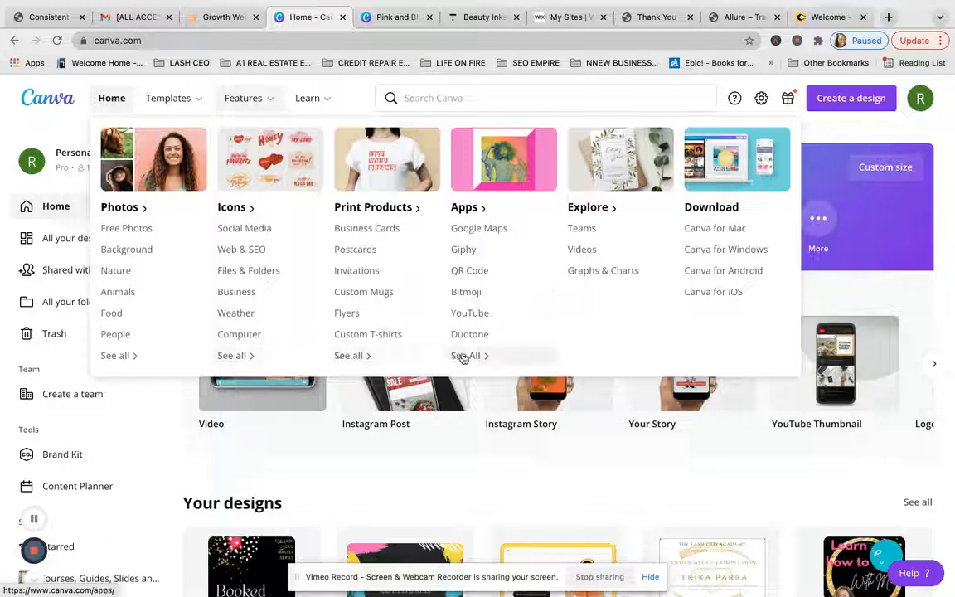
{"action": "mouse_move", "coordinate": [315, 97]}
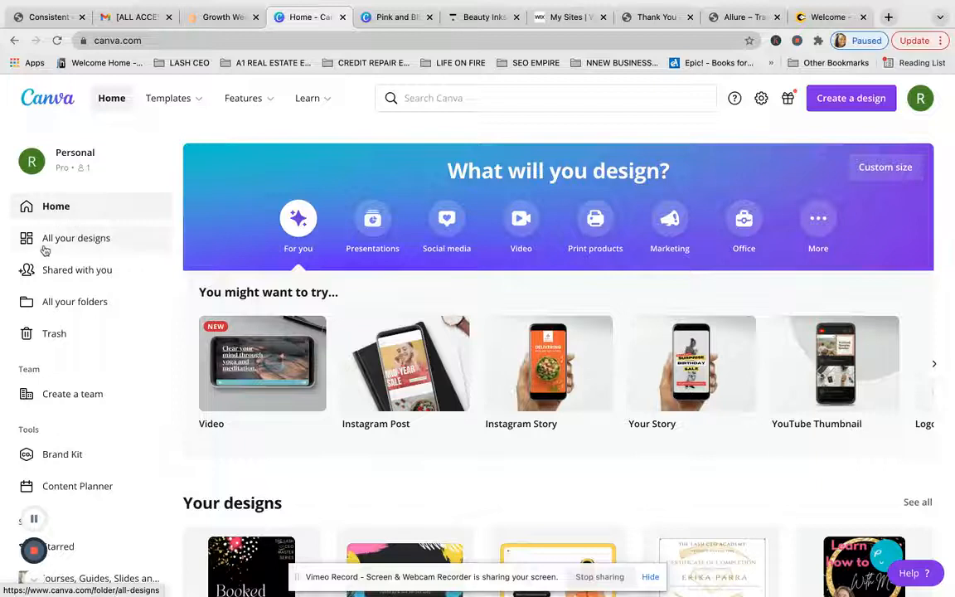
Open the collection of all your designs and look through the saved designs
{"action": "left_click", "coordinate": [128, 244]}
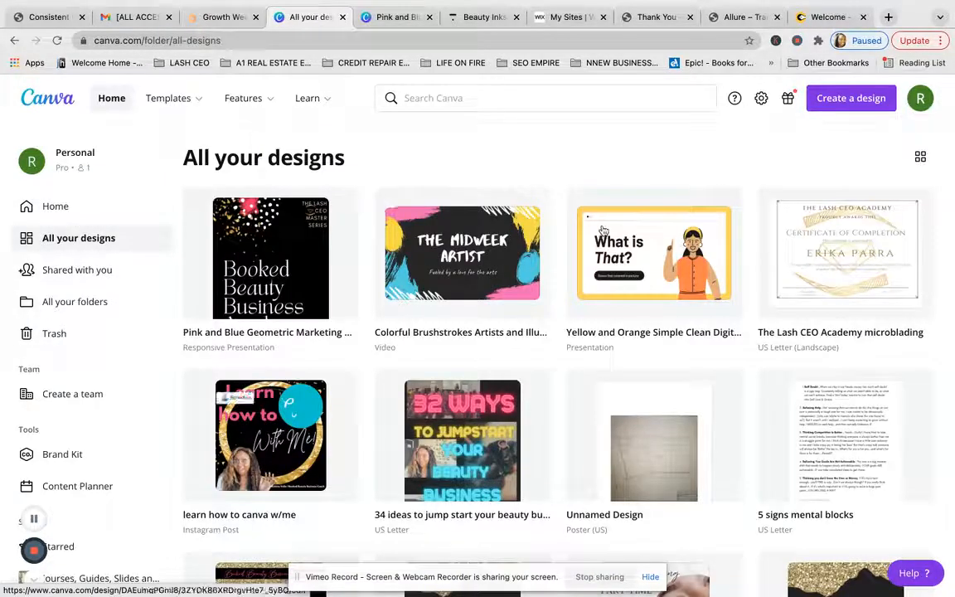
{"action": "scroll", "coordinate": [543, 383], "scroll_direction": "down", "scroll_amount": 3}
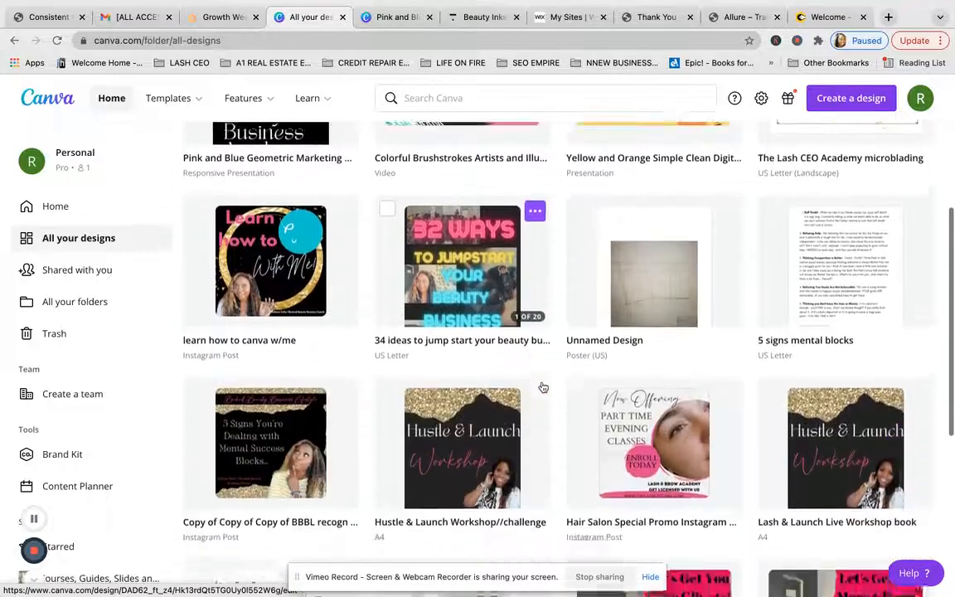
{"action": "scroll", "coordinate": [661, 455], "scroll_direction": "down", "scroll_amount": 8}
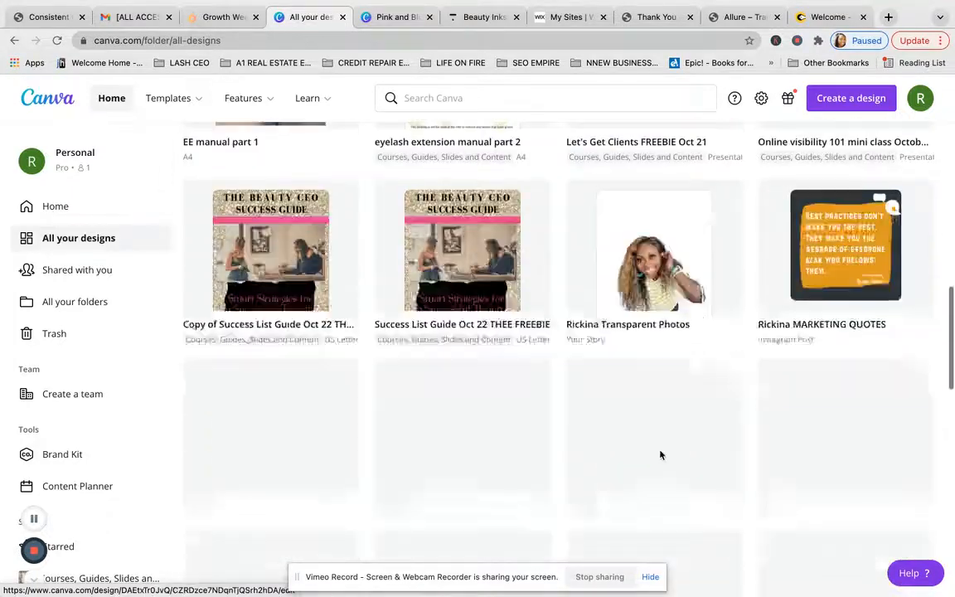
{"action": "scroll", "coordinate": [661, 454], "scroll_direction": "down", "scroll_amount": 2}
{"action": "scroll", "coordinate": [608, 384], "scroll_direction": "up", "scroll_amount": 15}
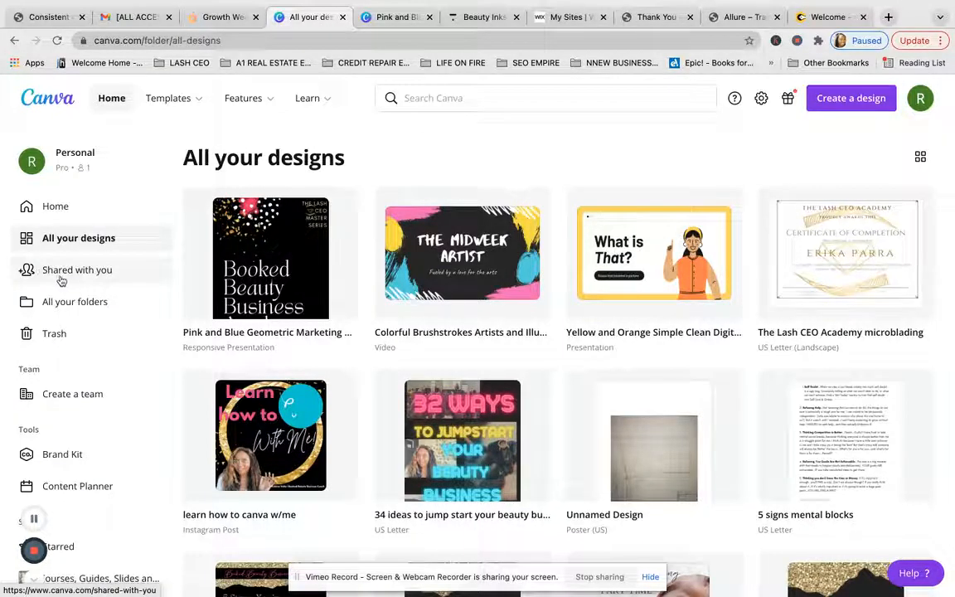
Look through the designs shared with you and the overview of all your folders
{"action": "left_click", "coordinate": [133, 272]}
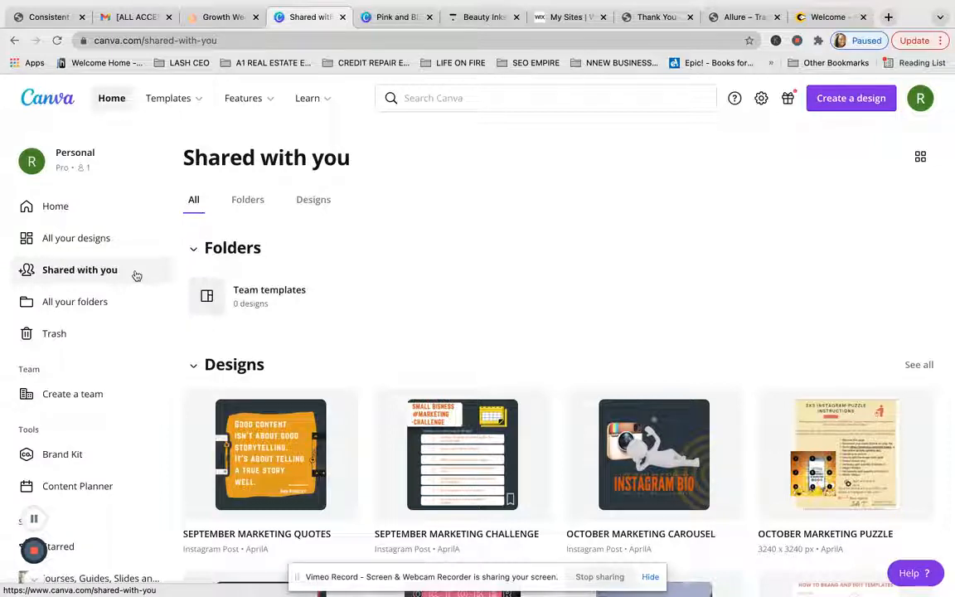
{"action": "scroll", "coordinate": [367, 355], "scroll_direction": "down", "scroll_amount": 1}
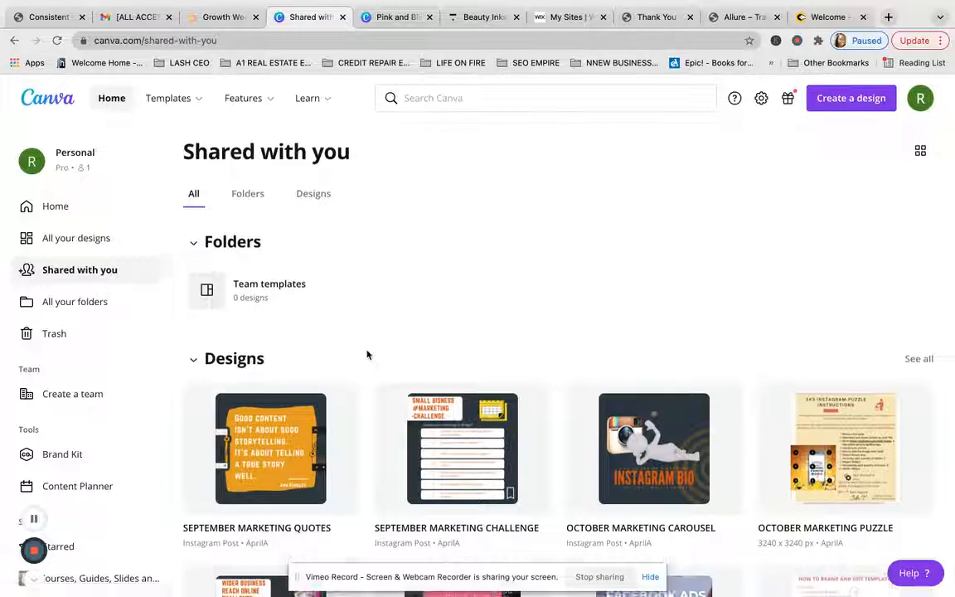
{"action": "scroll", "coordinate": [367, 354], "scroll_direction": "down", "scroll_amount": 3}
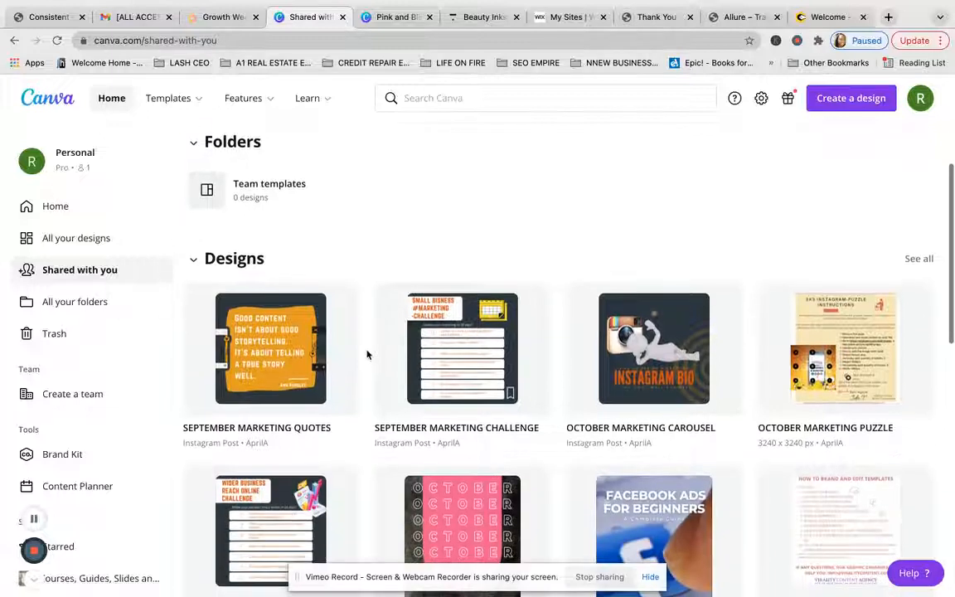
{"action": "left_click", "coordinate": [128, 311]}
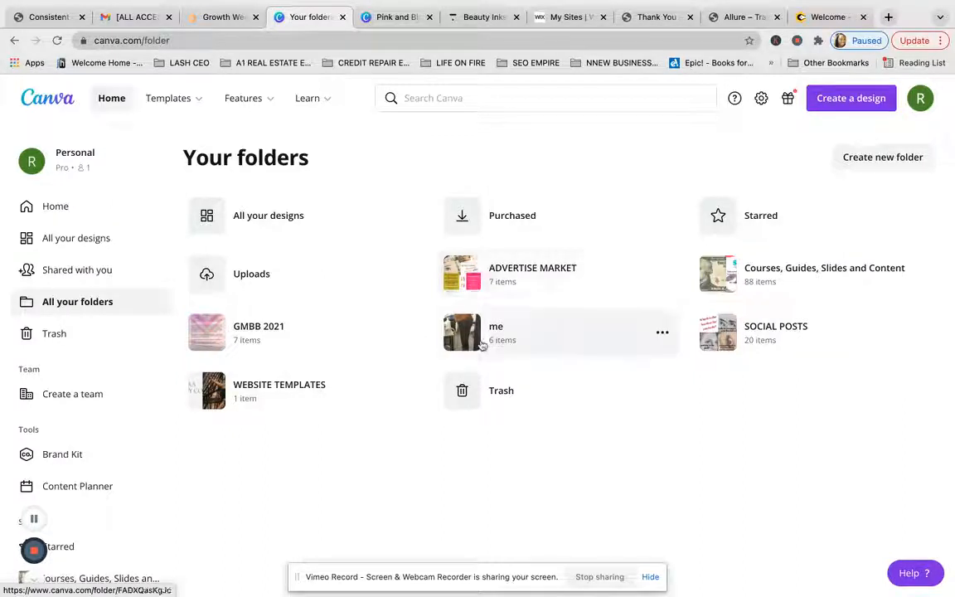
{"action": "left_click", "coordinate": [105, 268]}
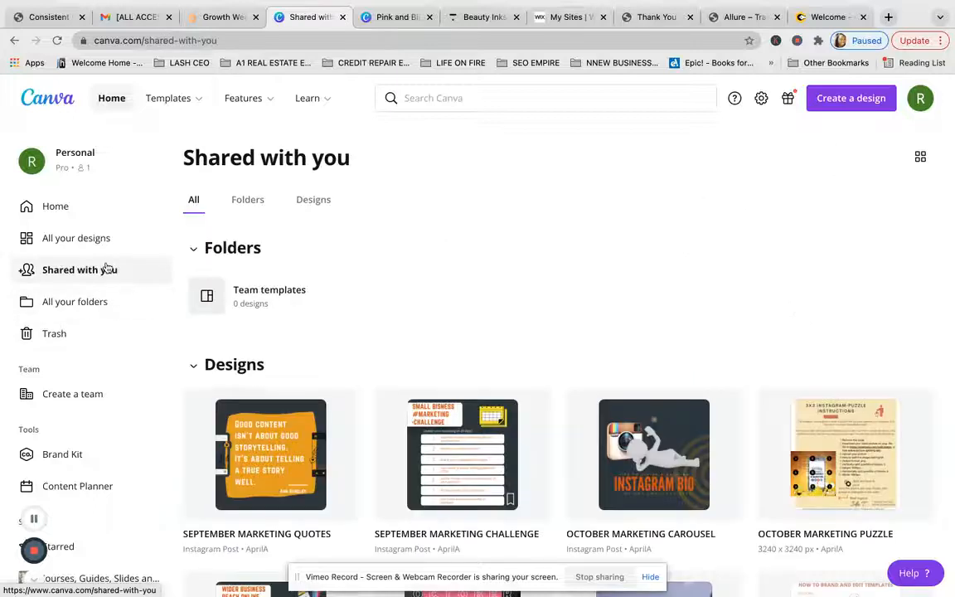
{"action": "scroll", "coordinate": [380, 275], "scroll_direction": "down", "scroll_amount": 2}
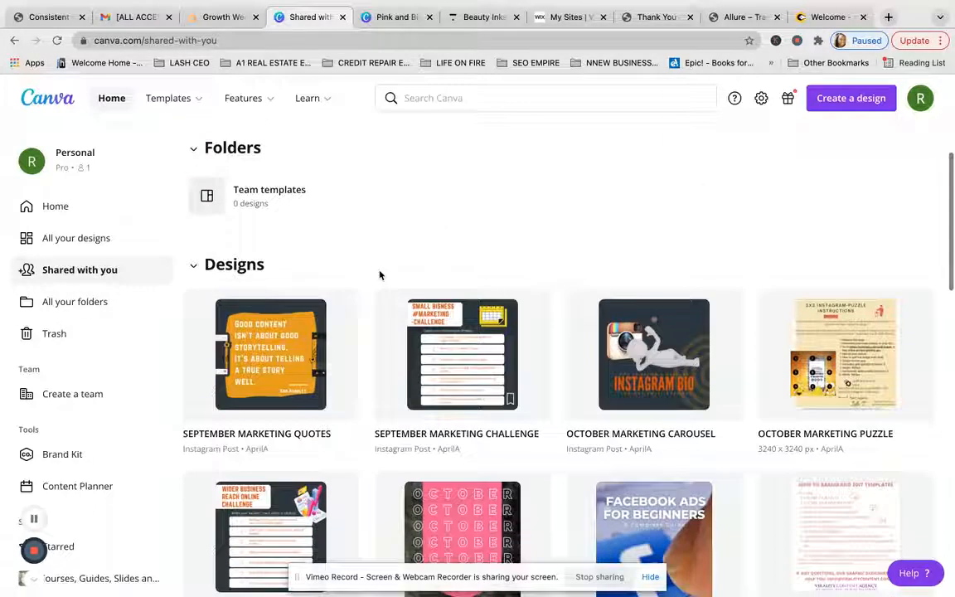
Look through the deleted designs in the trash, and view the team creation form without creating a team
{"action": "left_click", "coordinate": [101, 343]}
{"action": "scroll", "coordinate": [326, 394], "scroll_direction": "down", "scroll_amount": 3}
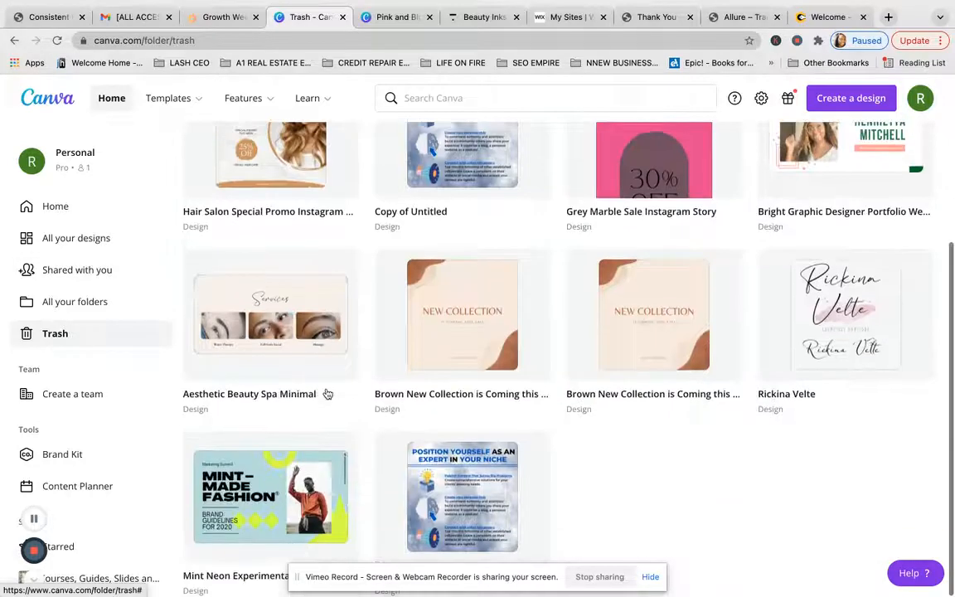
{"action": "scroll", "coordinate": [327, 394], "scroll_direction": "up", "scroll_amount": 3}
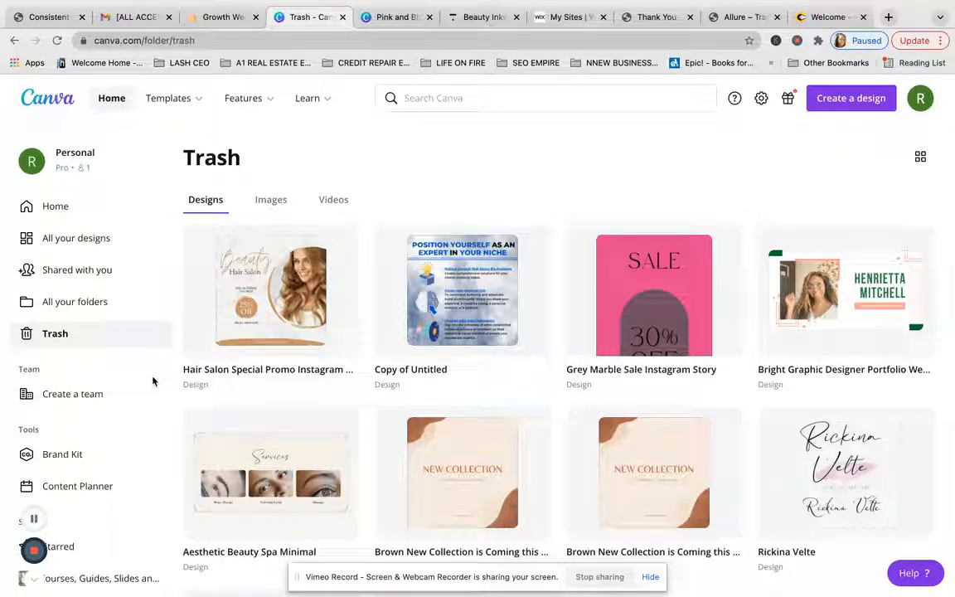
{"action": "left_click", "coordinate": [143, 400]}
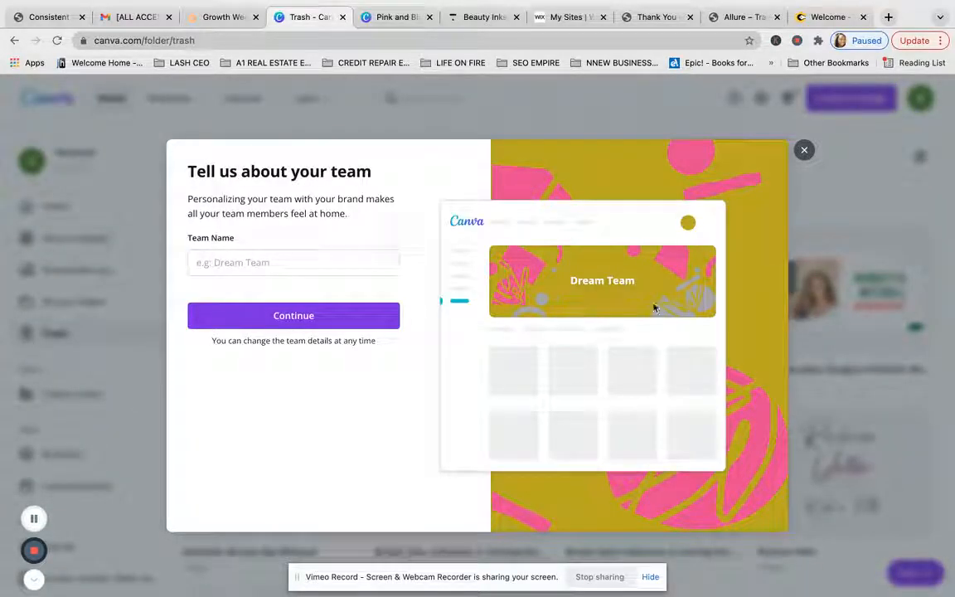
{"action": "left_click", "coordinate": [804, 149]}
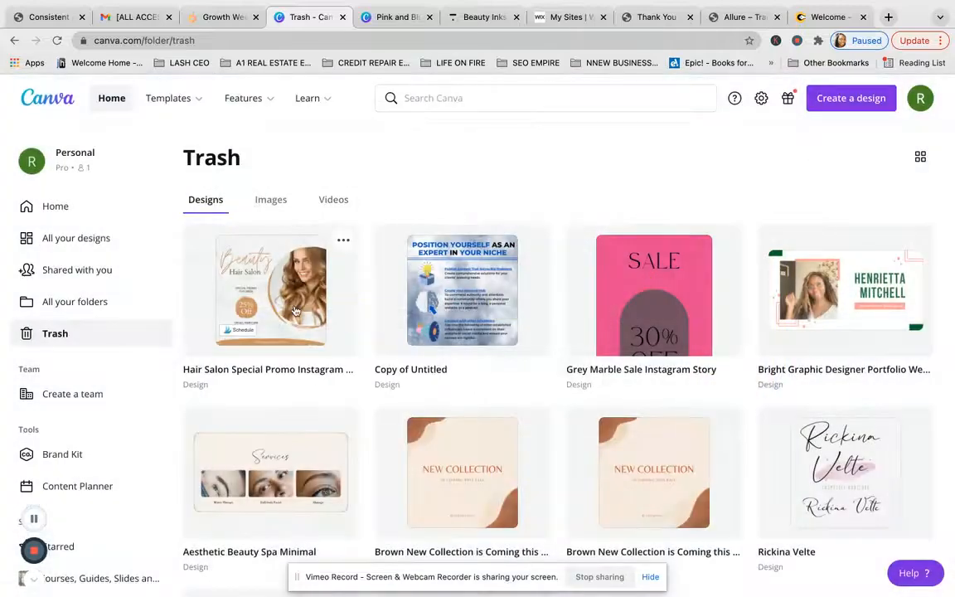
Open the Brand Kit and examine its logos and colour palettes, including Ombre Rosettes and Berry Woodsy Day
{"action": "left_click", "coordinate": [71, 455]}
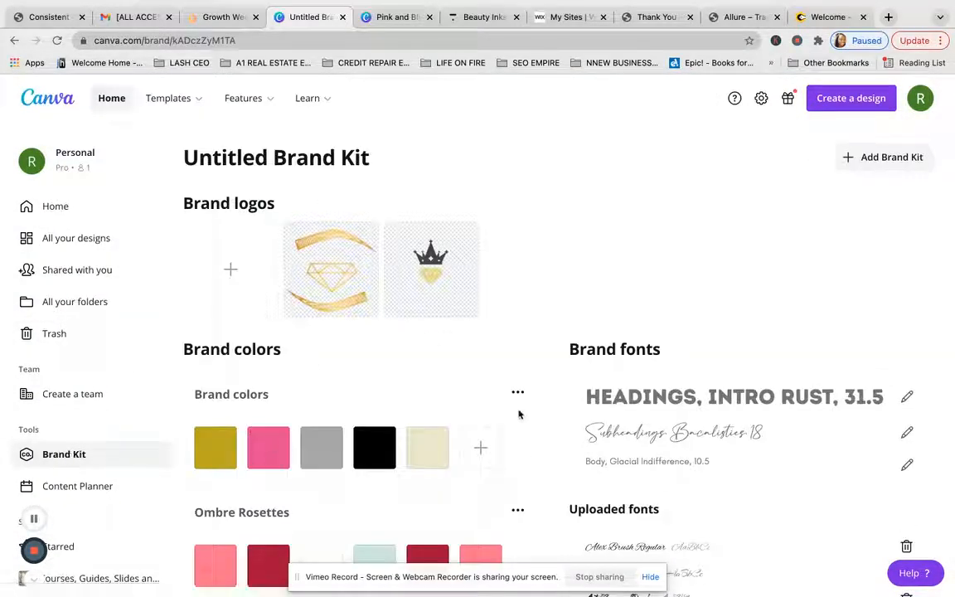
{"action": "scroll", "coordinate": [670, 399], "scroll_direction": "down", "scroll_amount": 3}
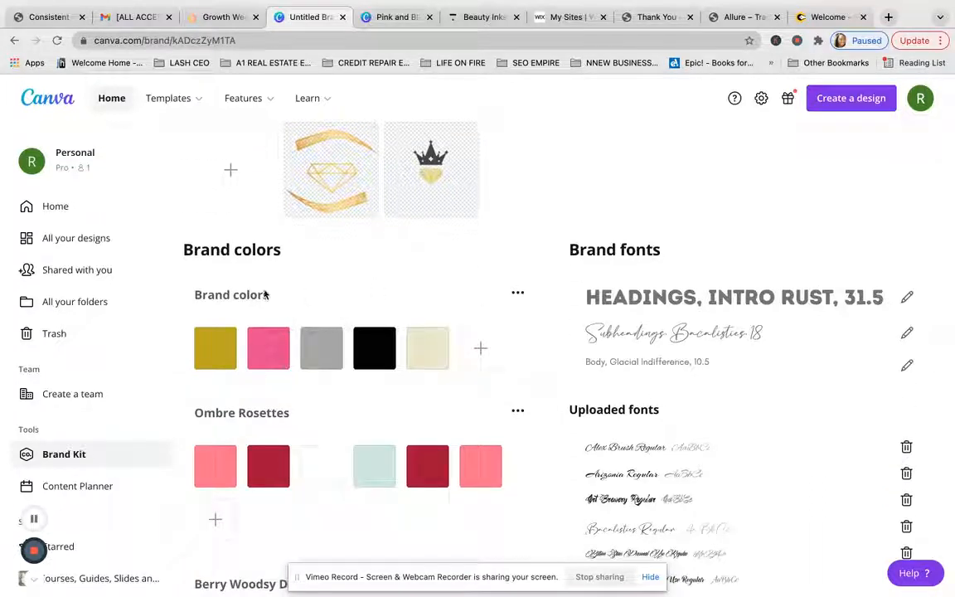
{"action": "scroll", "coordinate": [341, 444], "scroll_direction": "down", "scroll_amount": 5}
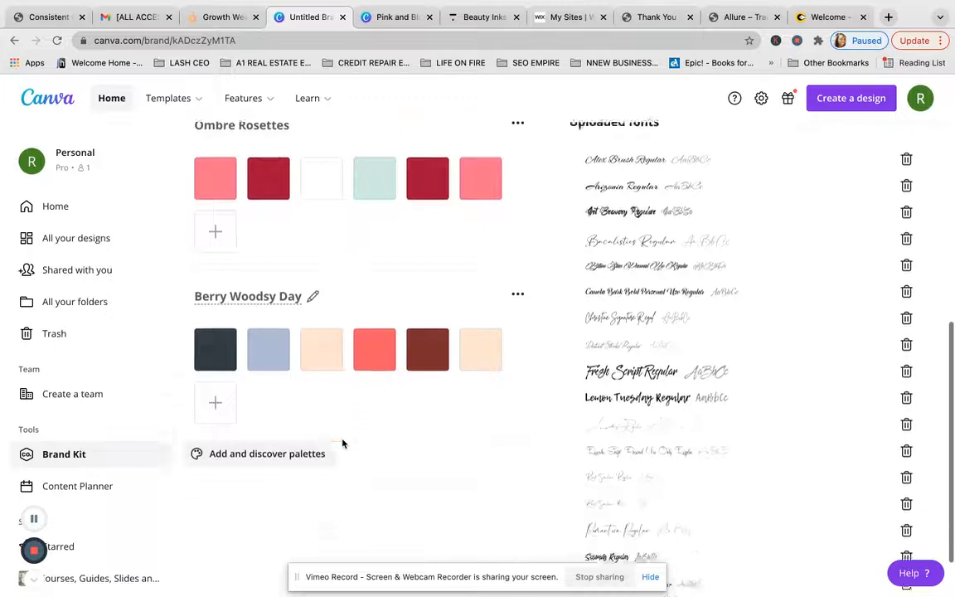
{"action": "scroll", "coordinate": [342, 444], "scroll_direction": "up", "scroll_amount": 5}
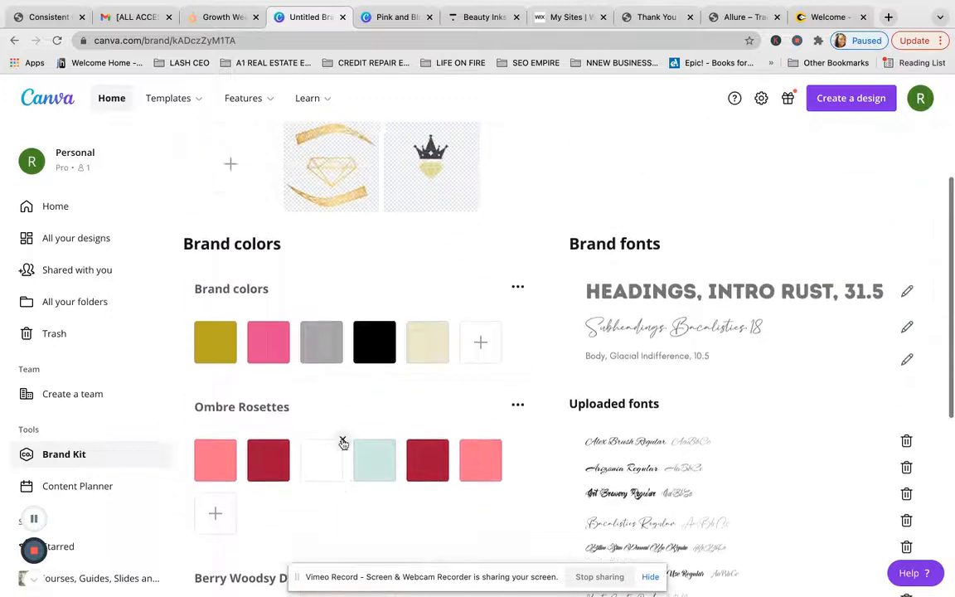
{"action": "scroll", "coordinate": [340, 443], "scroll_direction": "down", "scroll_amount": 1}
{"action": "scroll", "coordinate": [341, 444], "scroll_direction": "up", "scroll_amount": 2}
{"action": "scroll", "coordinate": [341, 444], "scroll_direction": "down", "scroll_amount": 2}
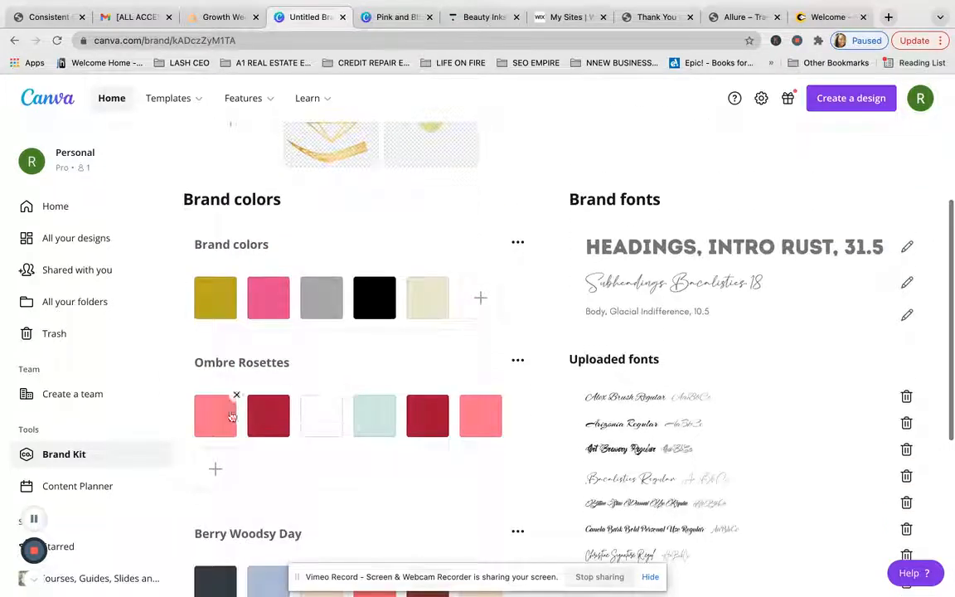
{"action": "scroll", "coordinate": [349, 457], "scroll_direction": "down", "scroll_amount": 3}
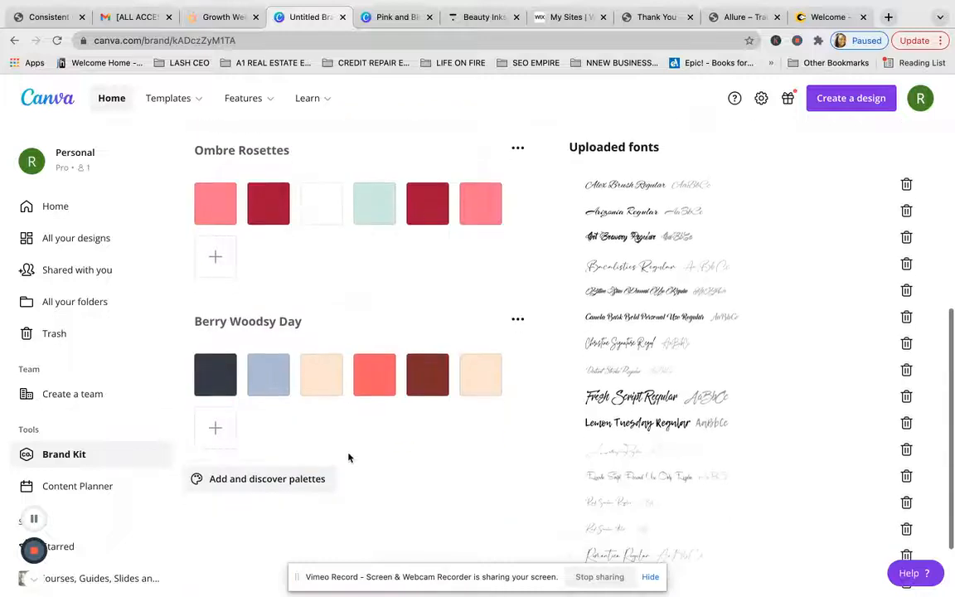
Examine the Brand Kit's heading, subheading and body fonts and its list of uploaded fonts
{"action": "scroll", "coordinate": [494, 393], "scroll_direction": "up", "scroll_amount": 2}
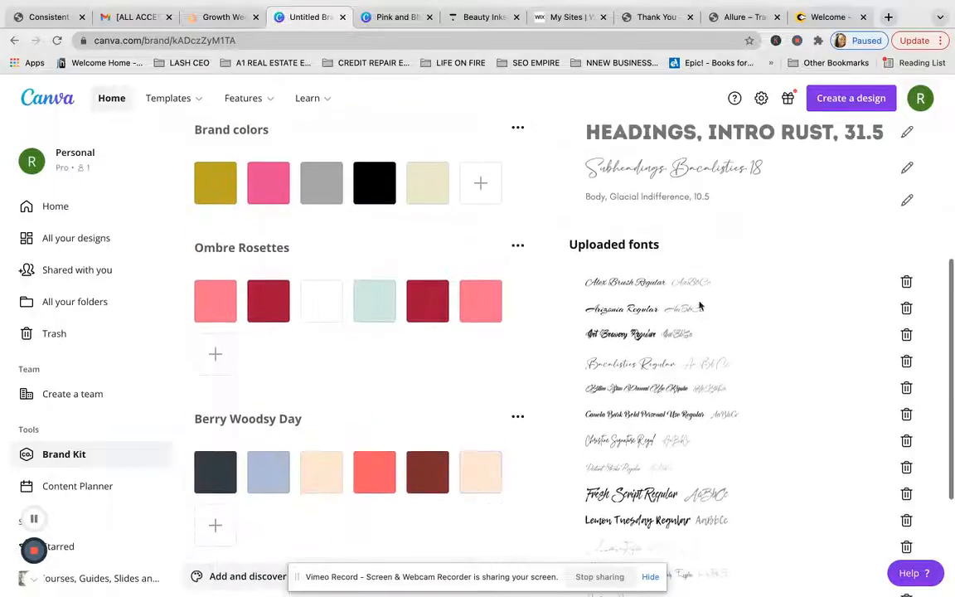
{"action": "scroll", "coordinate": [701, 307], "scroll_direction": "down", "scroll_amount": 3}
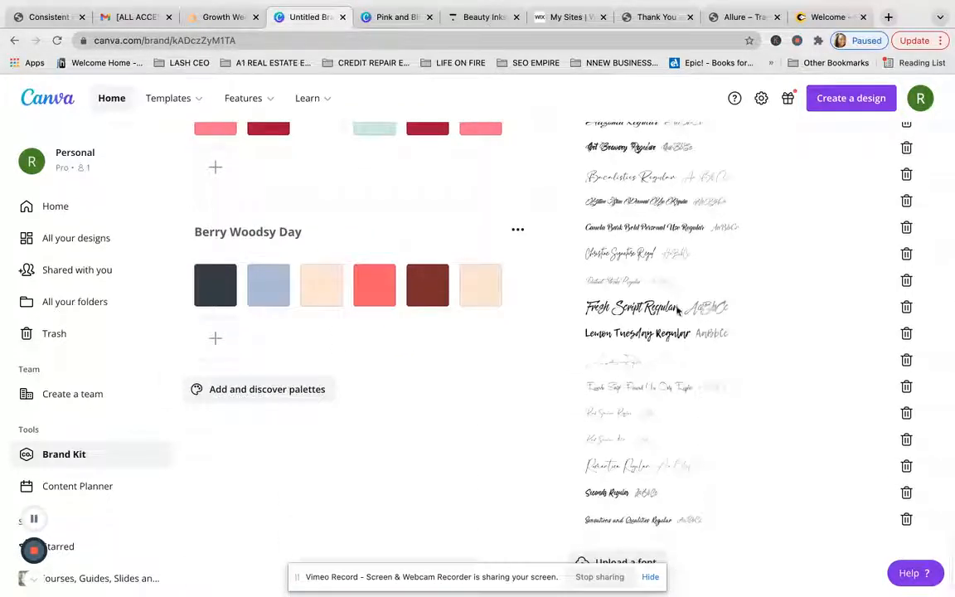
{"action": "scroll", "coordinate": [651, 514], "scroll_direction": "up", "scroll_amount": 5}
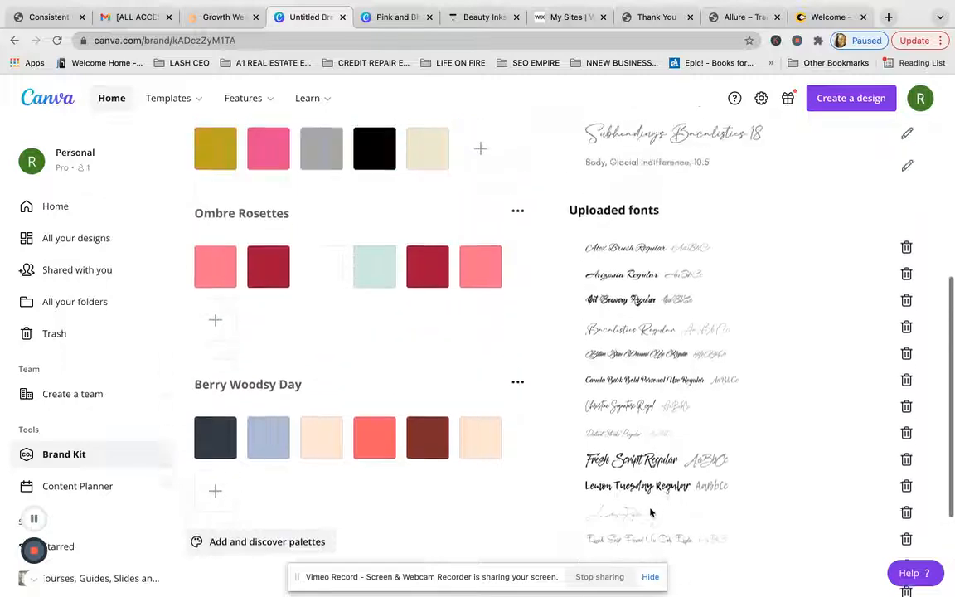
{"action": "scroll", "coordinate": [655, 398], "scroll_direction": "down", "scroll_amount": 5}
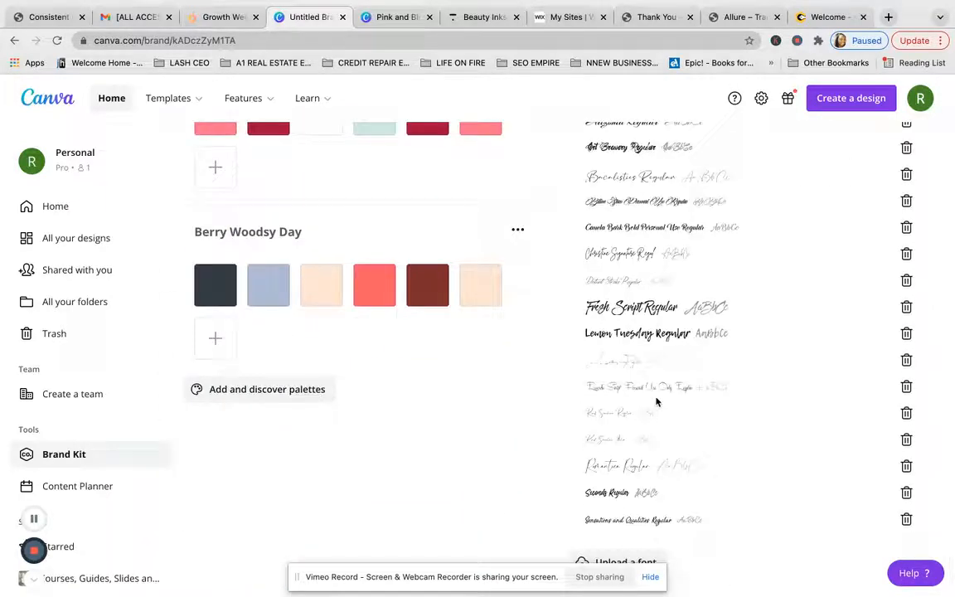
{"action": "scroll", "coordinate": [655, 220], "scroll_direction": "up", "scroll_amount": 5}
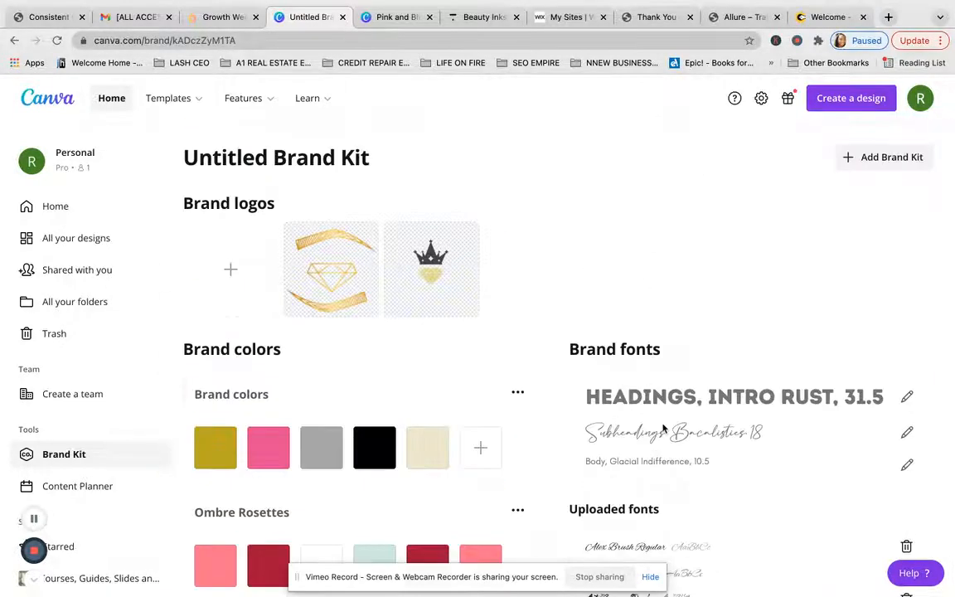
{"action": "scroll", "coordinate": [664, 427], "scroll_direction": "down", "scroll_amount": 5}
{"action": "scroll", "coordinate": [664, 428], "scroll_direction": "up", "scroll_amount": 2}
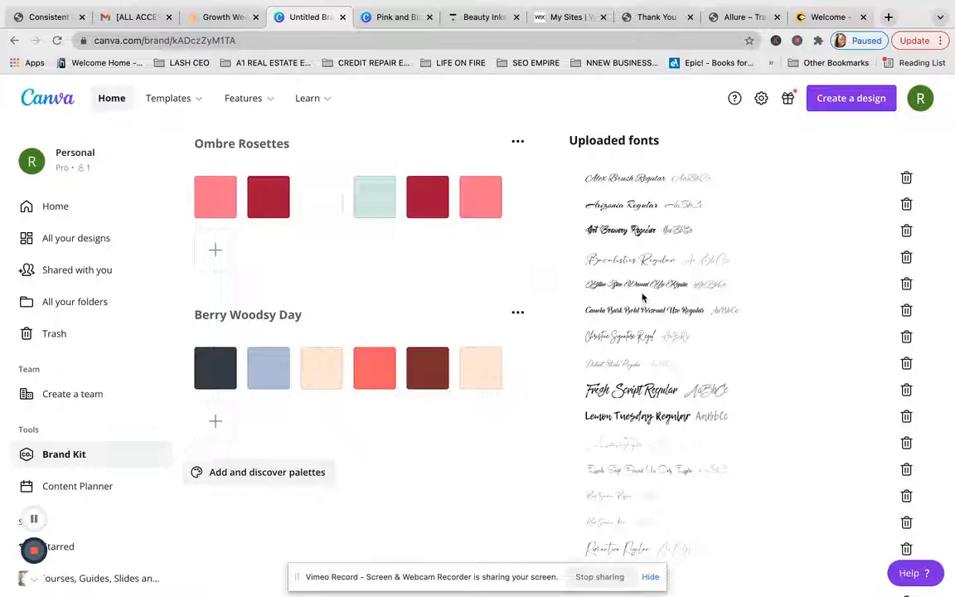
{"action": "scroll", "coordinate": [643, 297], "scroll_direction": "down", "scroll_amount": 2}
{"action": "scroll", "coordinate": [660, 330], "scroll_direction": "up", "scroll_amount": 6}
{"action": "scroll", "coordinate": [662, 329], "scroll_direction": "down", "scroll_amount": 5}
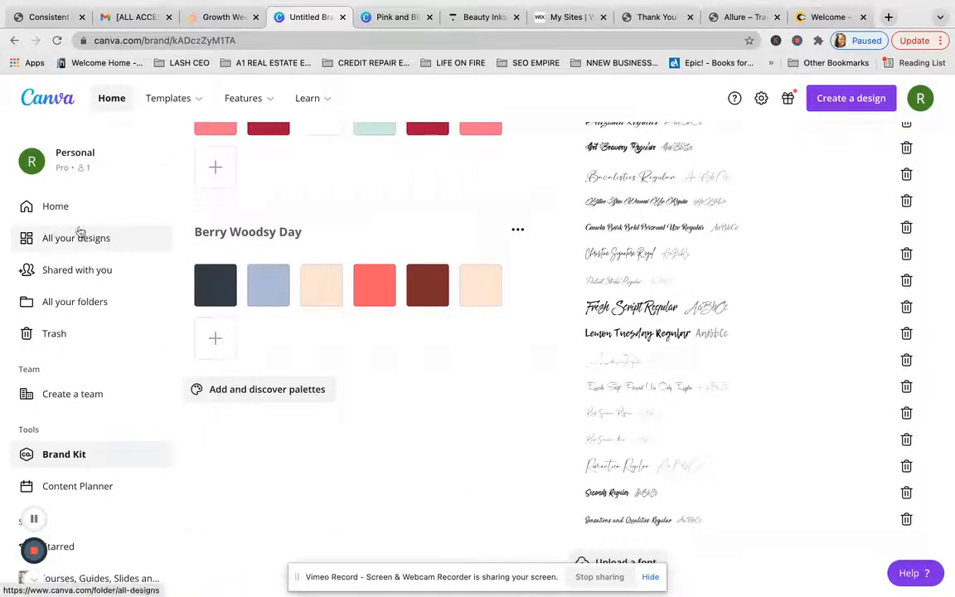
Return to the home page and create a blank Instagram Post design at 1080 × 1080 px
{"action": "left_click", "coordinate": [52, 211]}
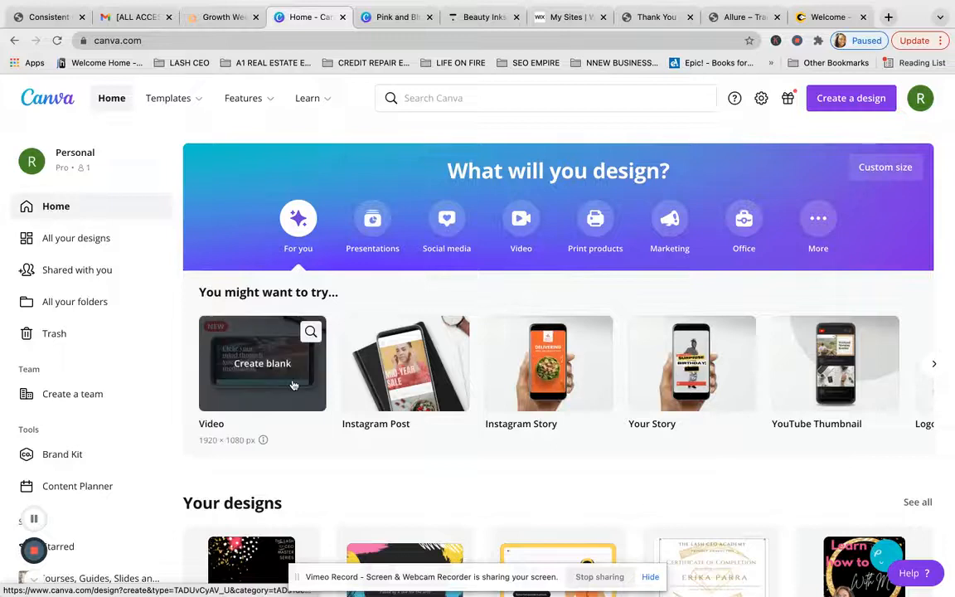
{"action": "scroll", "coordinate": [293, 384], "scroll_direction": "down", "scroll_amount": 2}
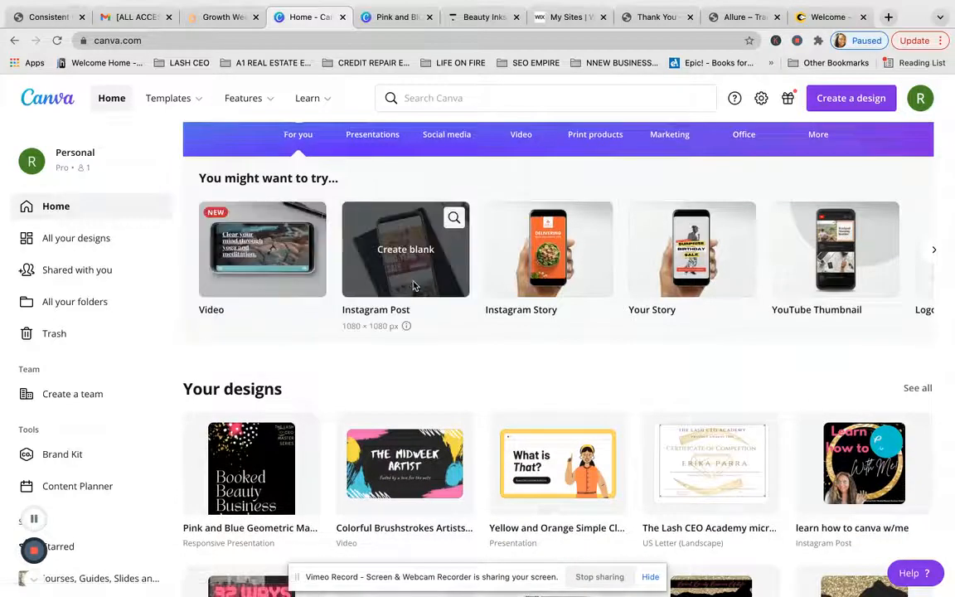
{"action": "left_click", "coordinate": [414, 286]}
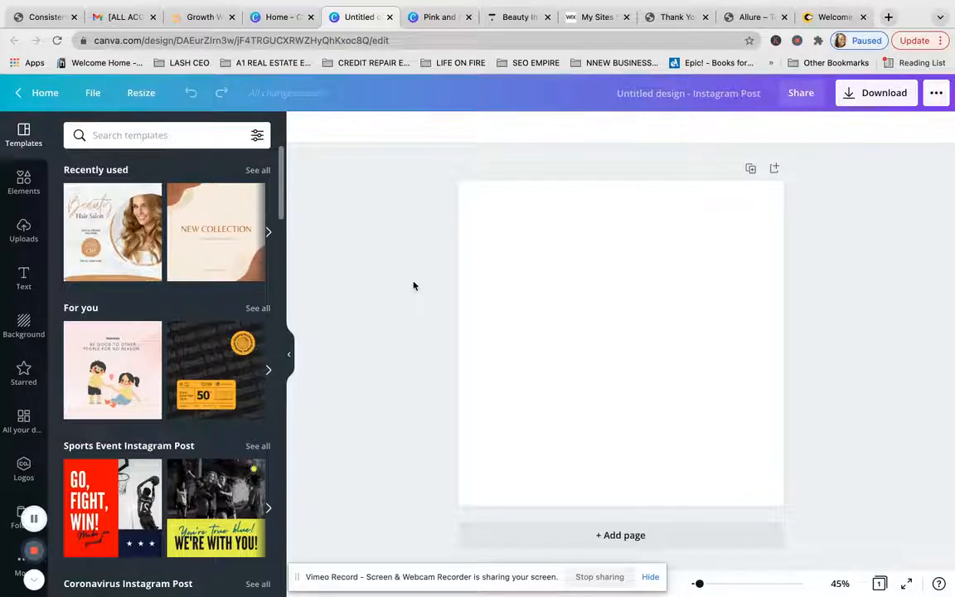
Add a brand heading text box to the blank Instagram post and browse the fonts available for it
{"action": "left_click", "coordinate": [23, 280]}
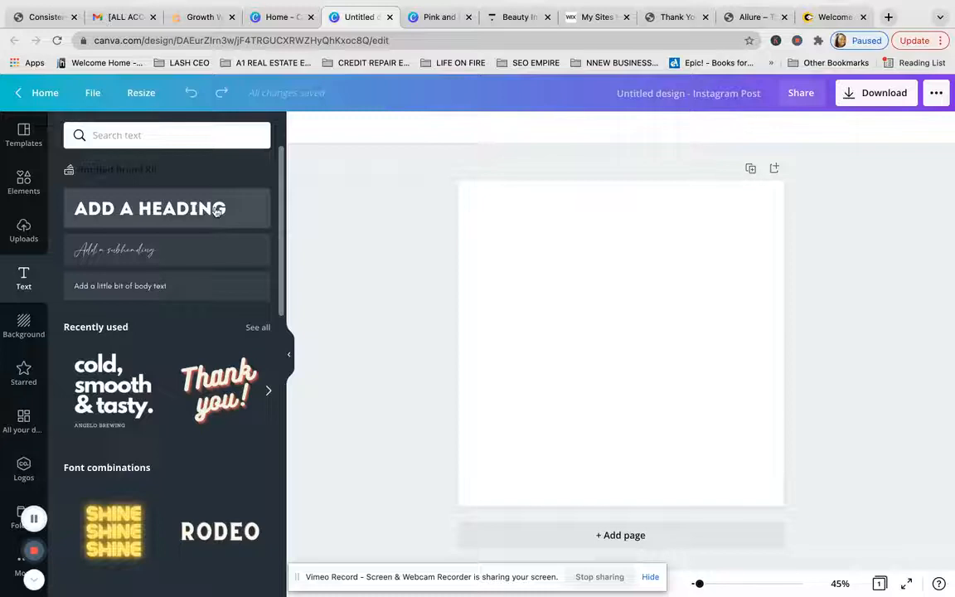
{"action": "left_click", "coordinate": [228, 207]}
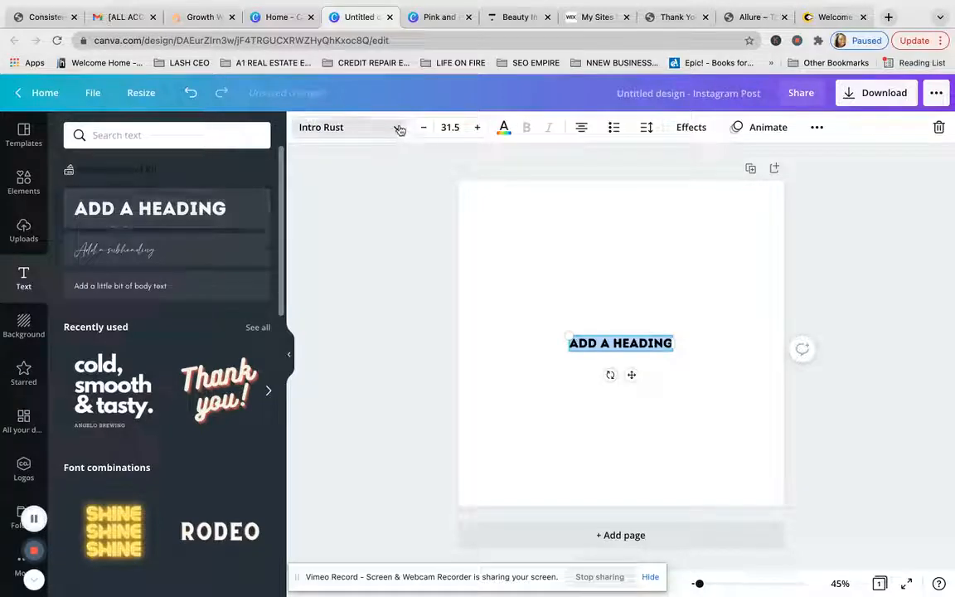
{"action": "left_click", "coordinate": [399, 130]}
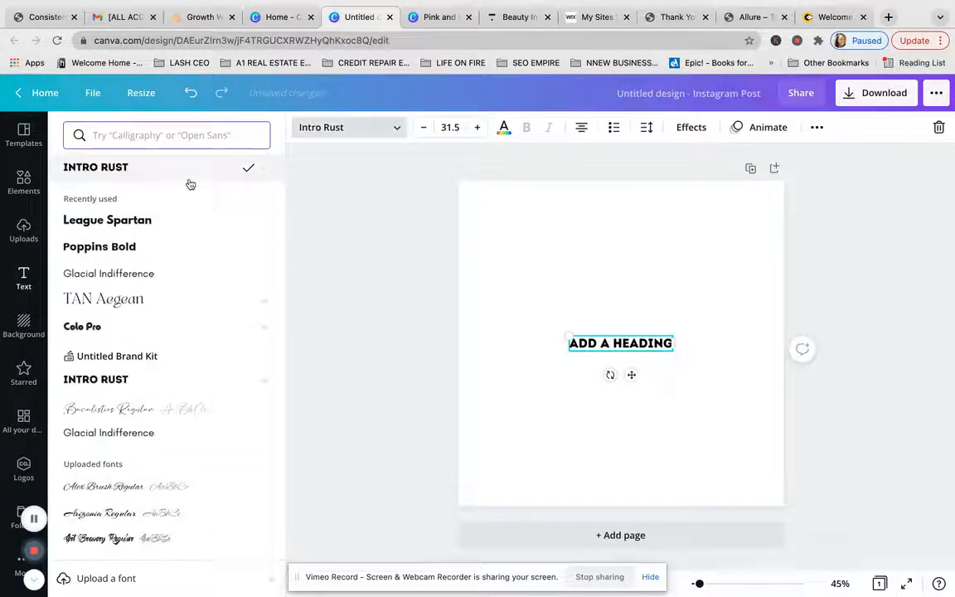
{"action": "scroll", "coordinate": [163, 439], "scroll_direction": "down", "scroll_amount": 8}
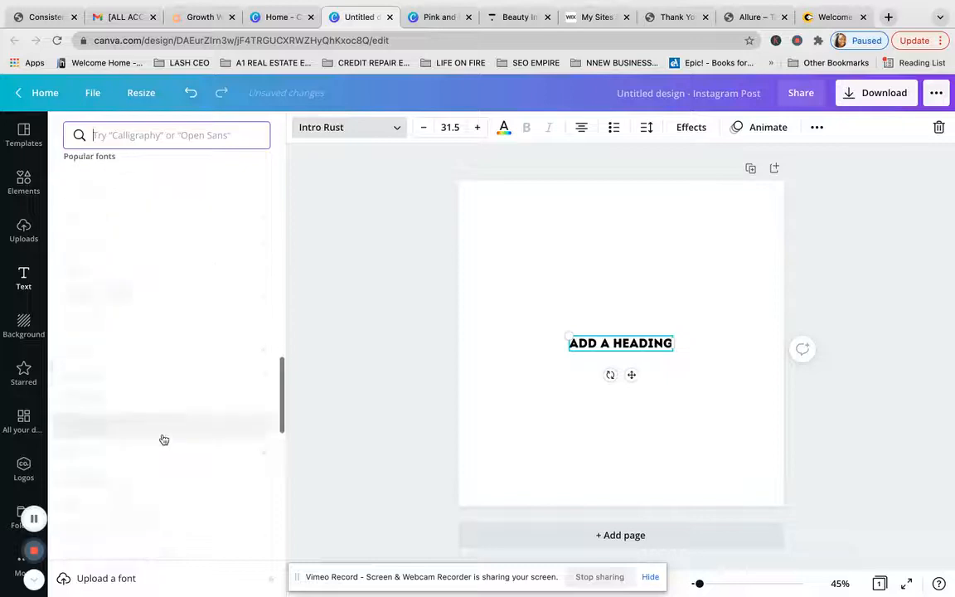
{"action": "scroll", "coordinate": [162, 437], "scroll_direction": "up", "scroll_amount": 10}
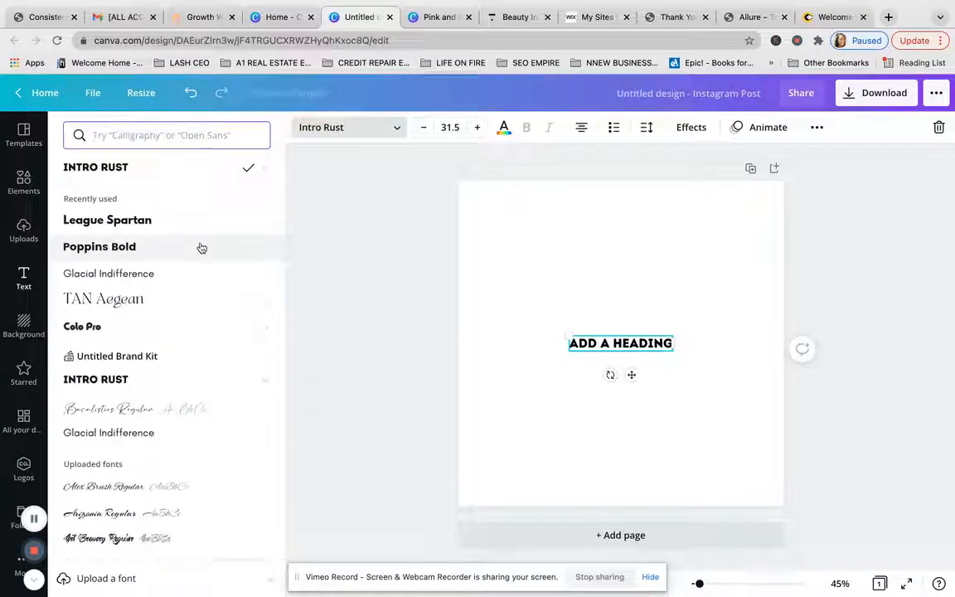
View the font upload option in the Brand Kit, cancel the file selection without uploading a font, and close the Brand Kit
{"action": "left_click", "coordinate": [111, 581]}
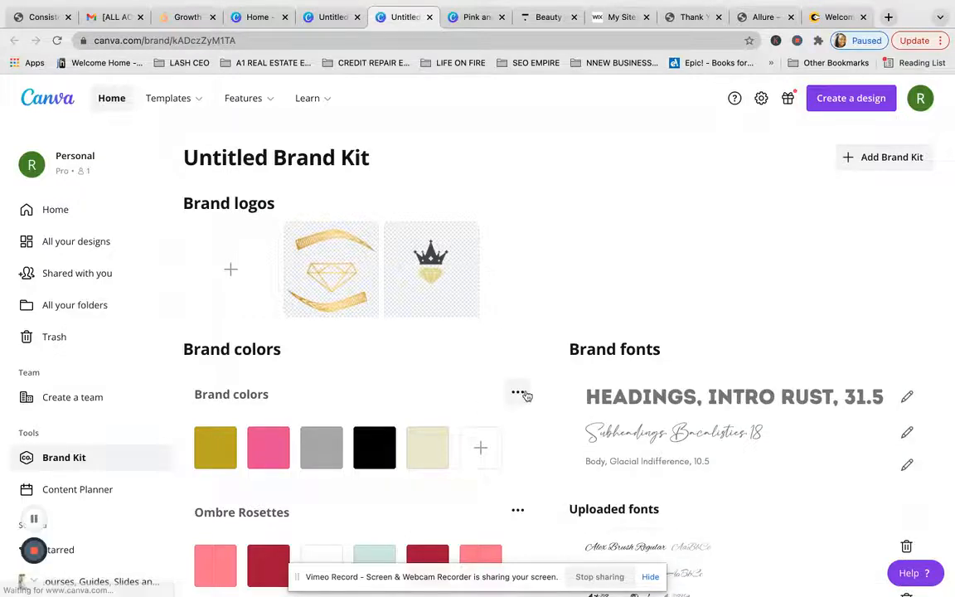
{"action": "scroll", "coordinate": [525, 395], "scroll_direction": "down", "scroll_amount": 5}
{"action": "scroll", "coordinate": [525, 394], "scroll_direction": "down", "scroll_amount": 6}
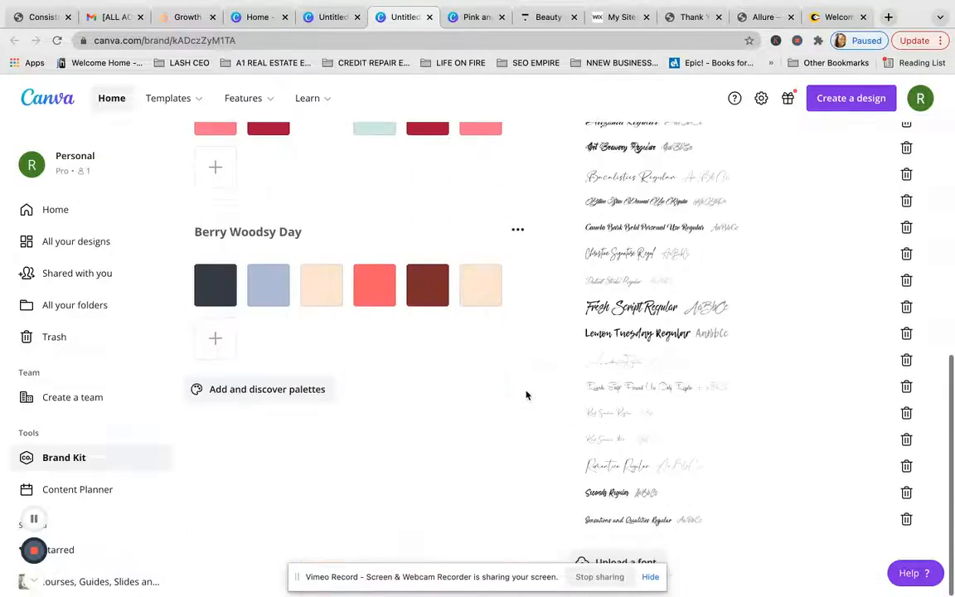
{"action": "left_click", "coordinate": [658, 561]}
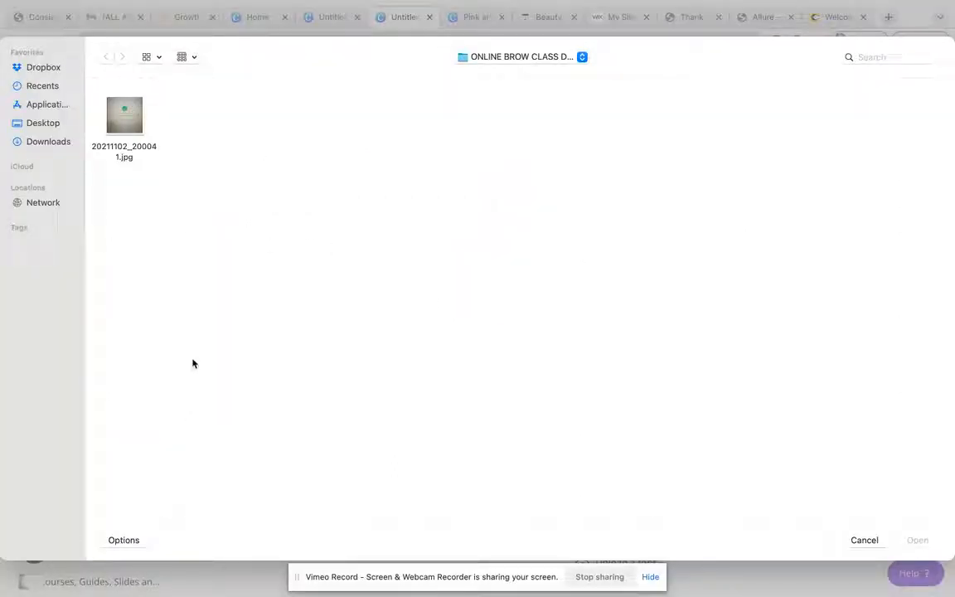
{"action": "left_click", "coordinate": [863, 541]}
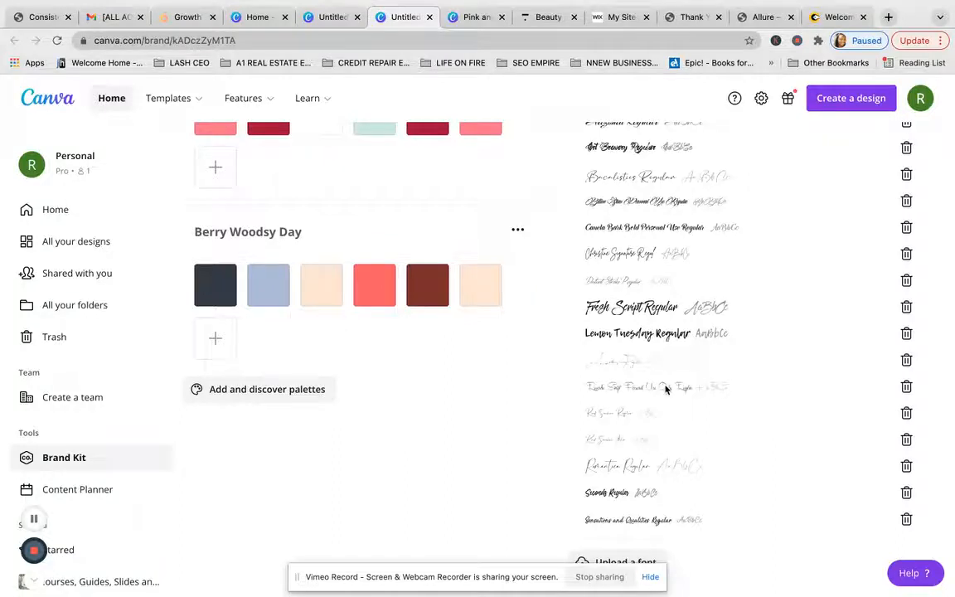
{"action": "scroll", "coordinate": [655, 279], "scroll_direction": "up", "scroll_amount": 5}
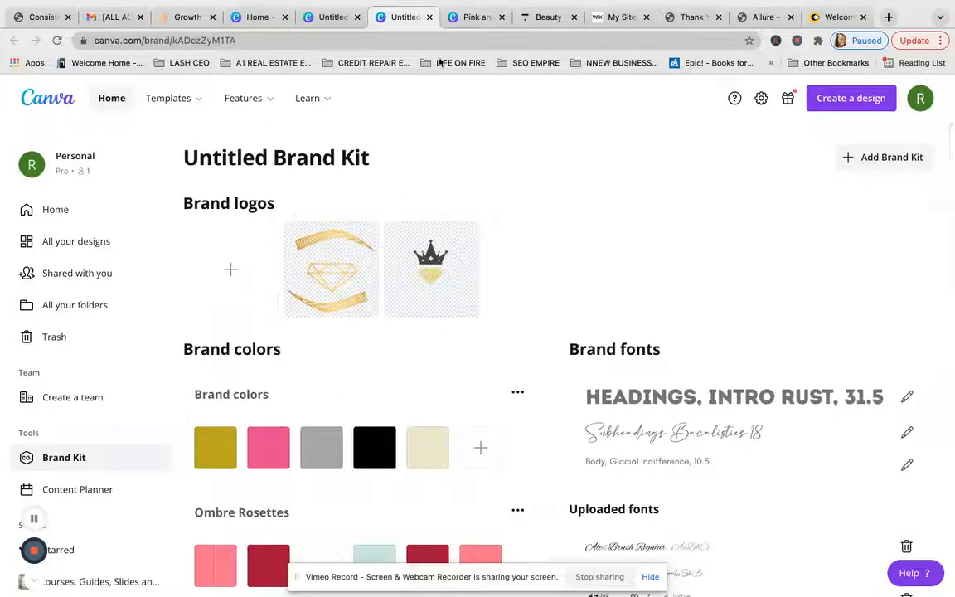
{"action": "left_click", "coordinate": [430, 18]}
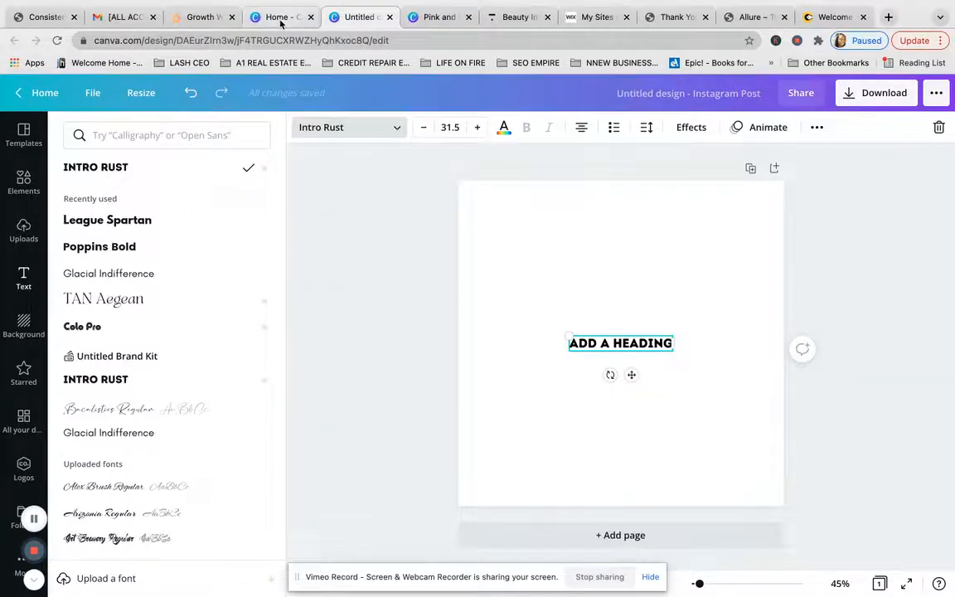
Create a blank Instagram Story design at 1080 × 1920 px from the home page and close the Instagram Post design
{"action": "left_click", "coordinate": [277, 18]}
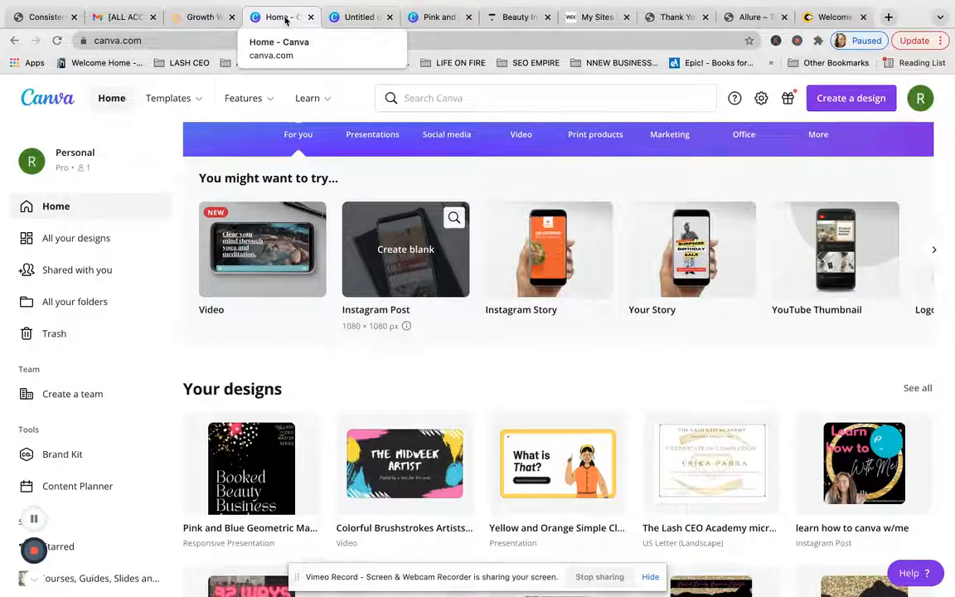
{"action": "mouse_move", "coordinate": [247, 98]}
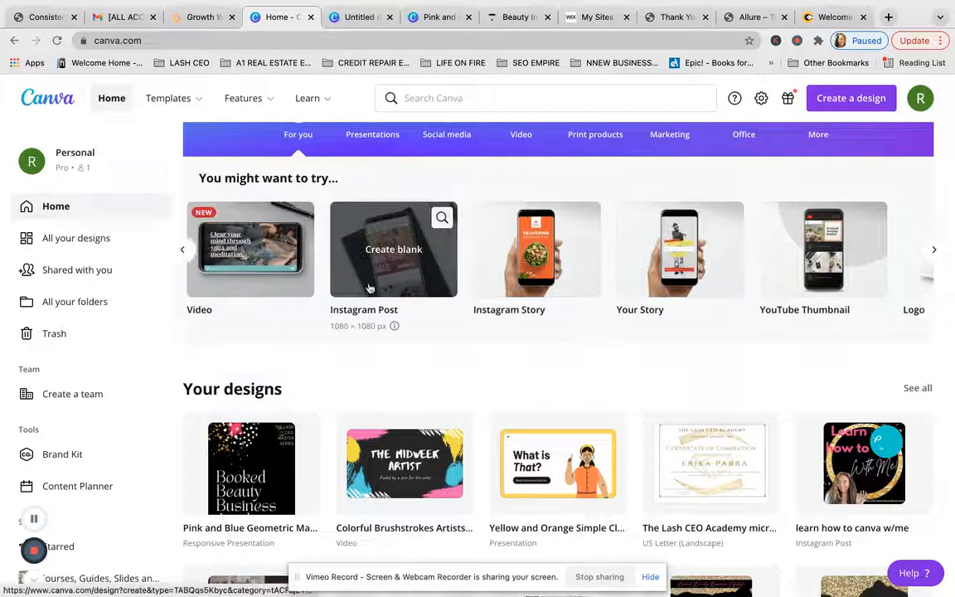
{"action": "scroll", "coordinate": [348, 283], "scroll_direction": "right", "scroll_amount": 3}
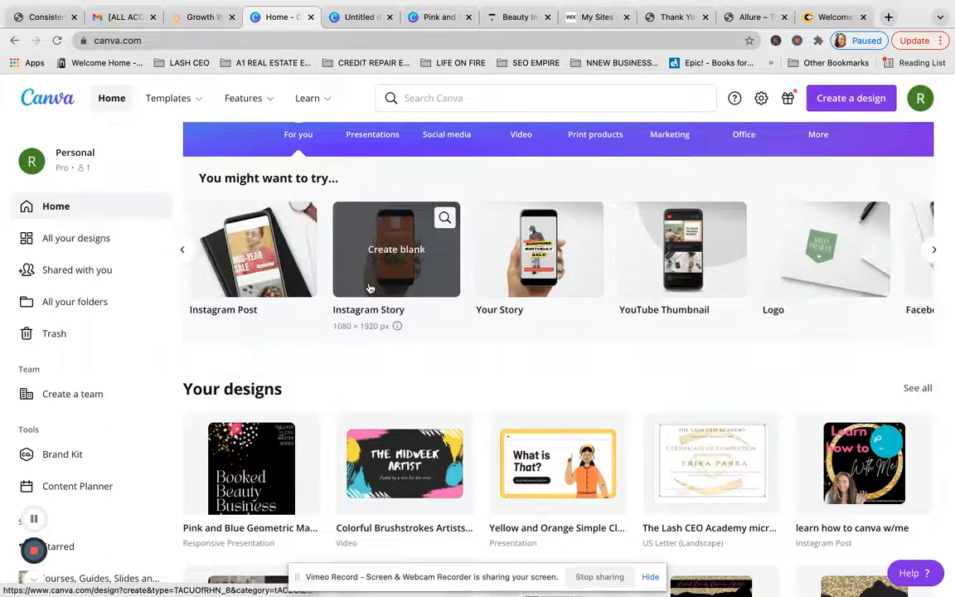
{"action": "scroll", "coordinate": [370, 288], "scroll_direction": "left", "scroll_amount": 3}
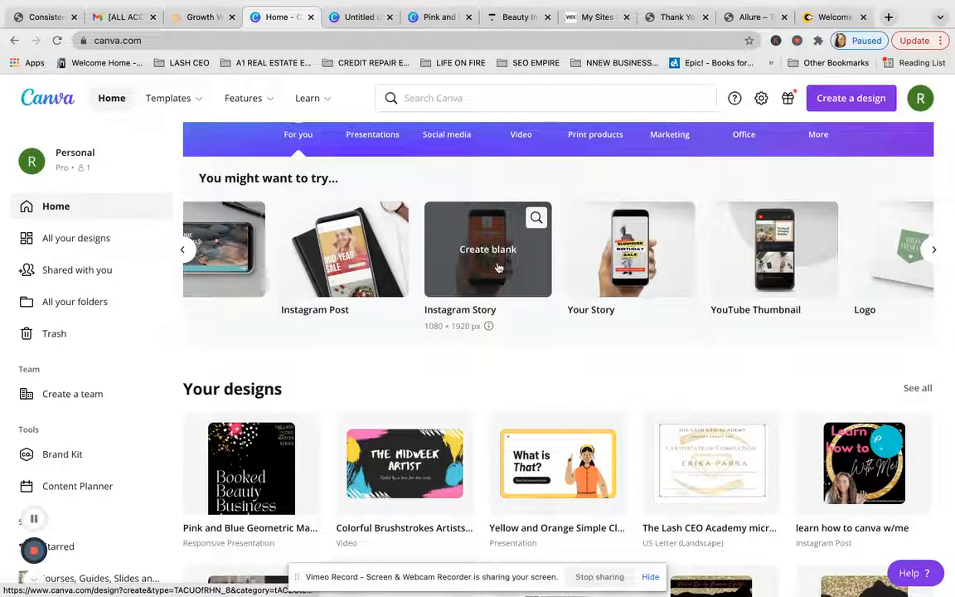
{"action": "left_click", "coordinate": [497, 265]}
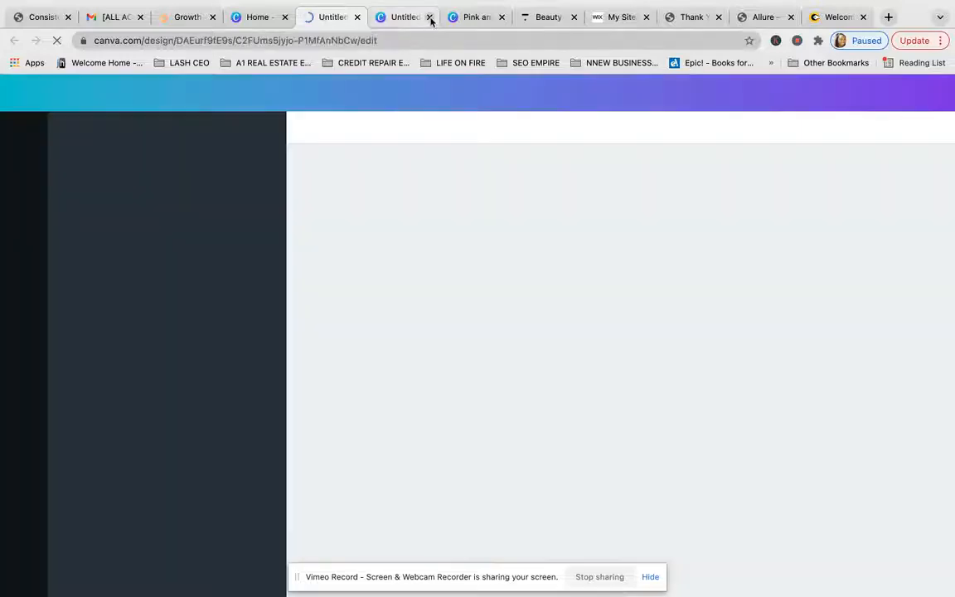
{"action": "left_click", "coordinate": [428, 17]}
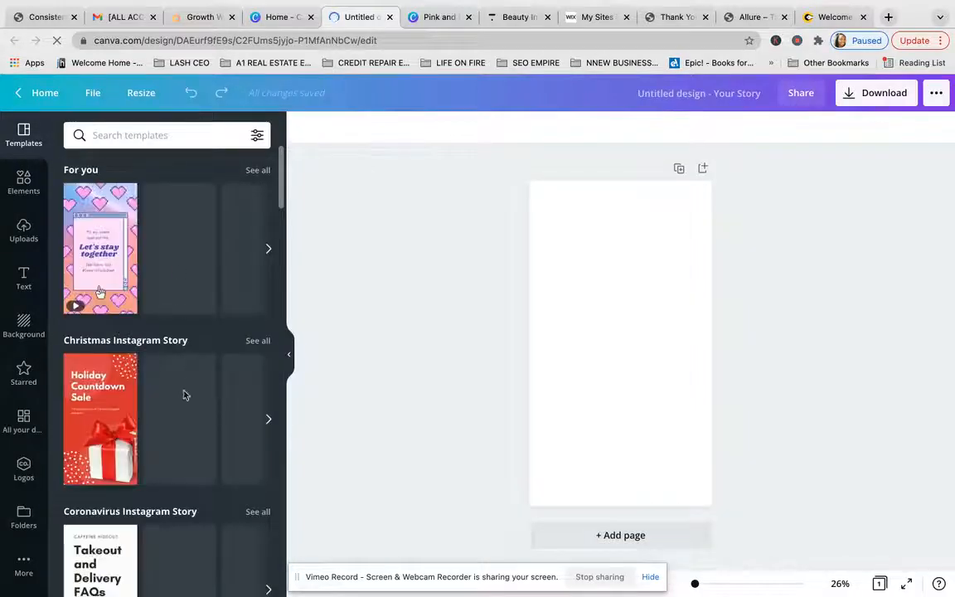
Browse the story template categories and apply the Order a Coffee template from This Or That Instagram Story
{"action": "scroll", "coordinate": [184, 394], "scroll_direction": "down", "scroll_amount": 3}
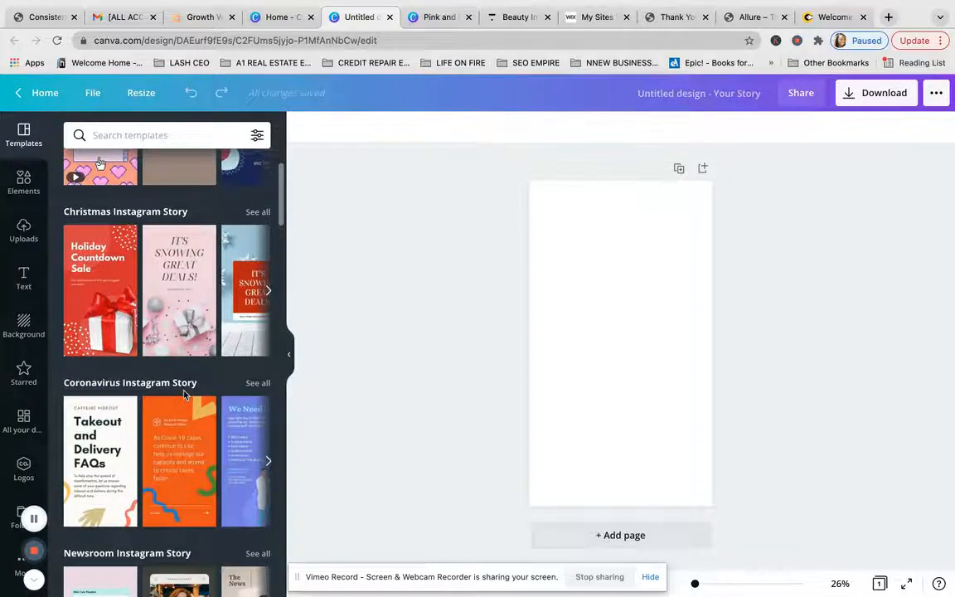
{"action": "scroll", "coordinate": [184, 395], "scroll_direction": "down", "scroll_amount": 4}
{"action": "scroll", "coordinate": [184, 380], "scroll_direction": "down", "scroll_amount": 3}
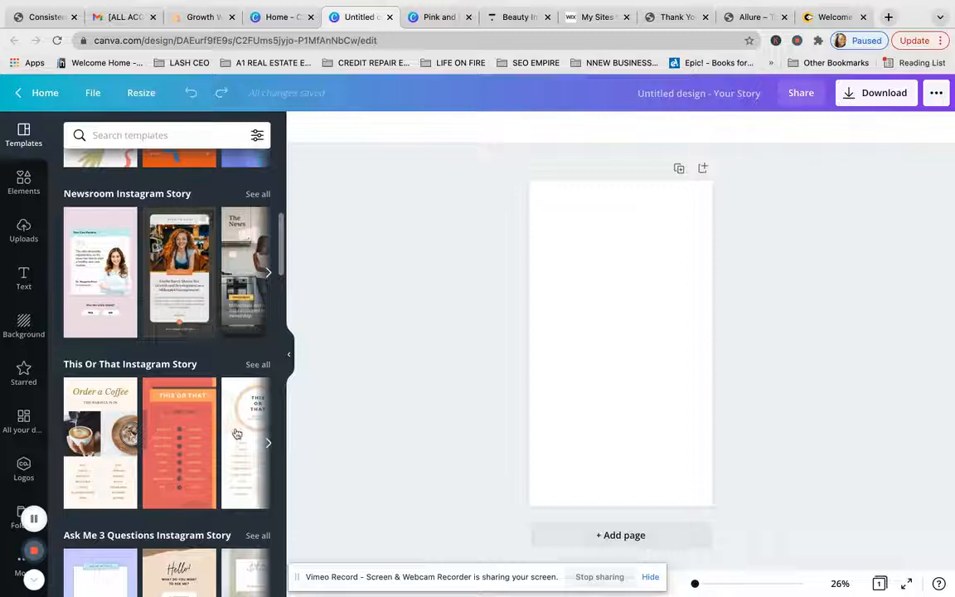
{"action": "scroll", "coordinate": [235, 408], "scroll_direction": "down", "scroll_amount": 1}
{"action": "scroll", "coordinate": [236, 408], "scroll_direction": "down", "scroll_amount": 3}
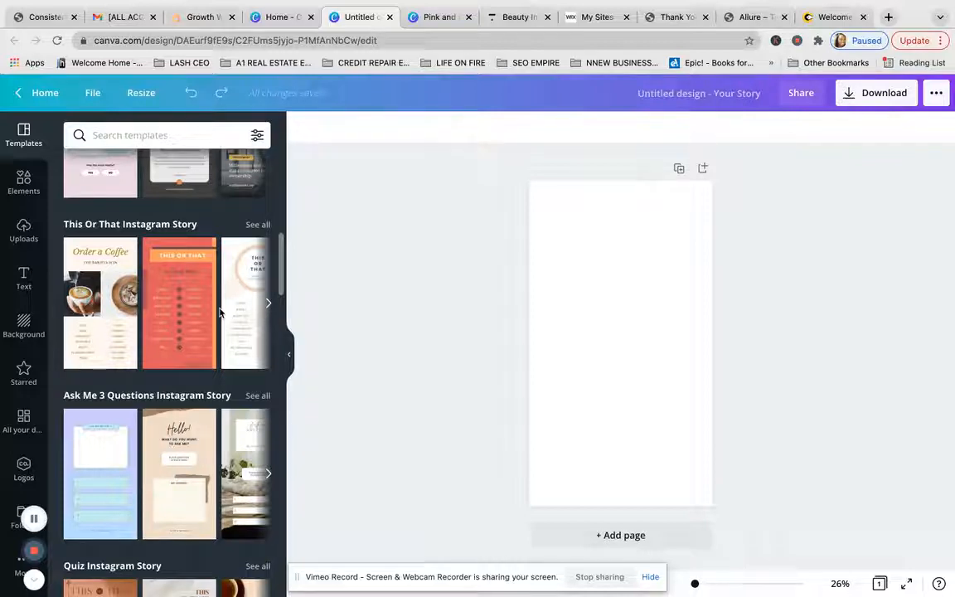
{"action": "left_click", "coordinate": [128, 312]}
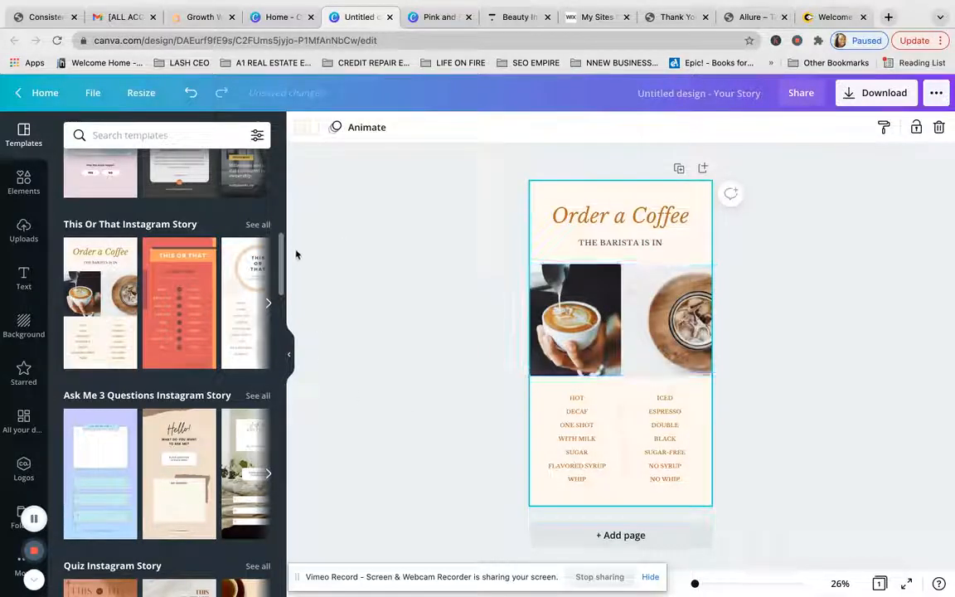
Browse all This Or That Instagram Story templates and apply both pages of Pink and Blue Modern Quiz This/That Instagram Story
{"action": "left_click", "coordinate": [268, 305]}
{"action": "left_click", "coordinate": [268, 306]}
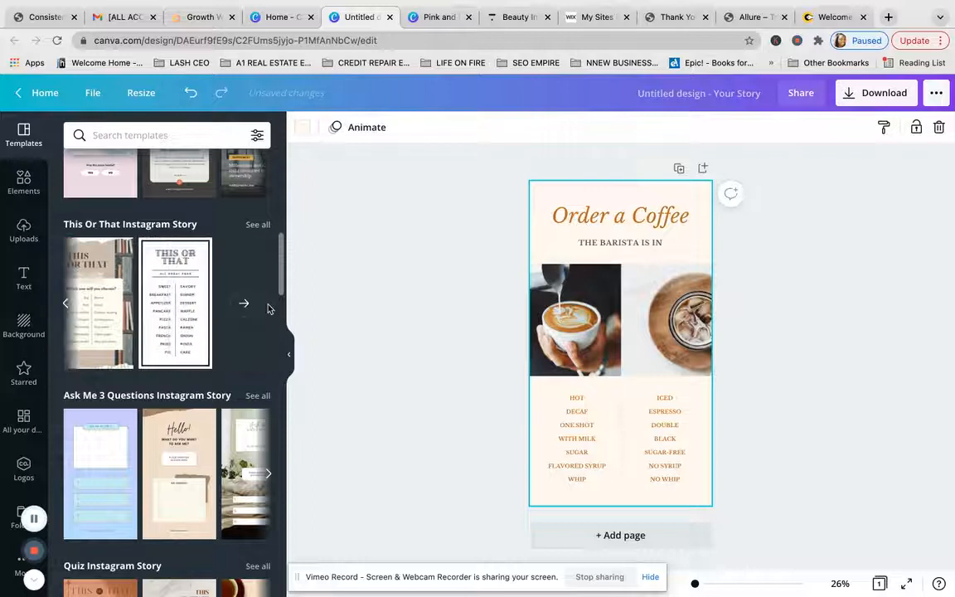
{"action": "left_click", "coordinate": [258, 225]}
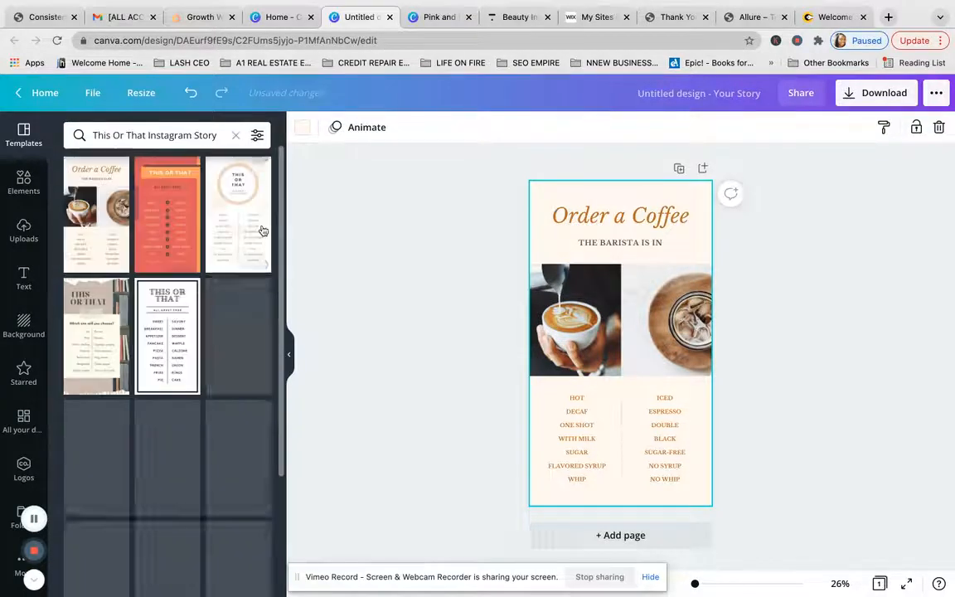
{"action": "scroll", "coordinate": [154, 331], "scroll_direction": "down", "scroll_amount": 10}
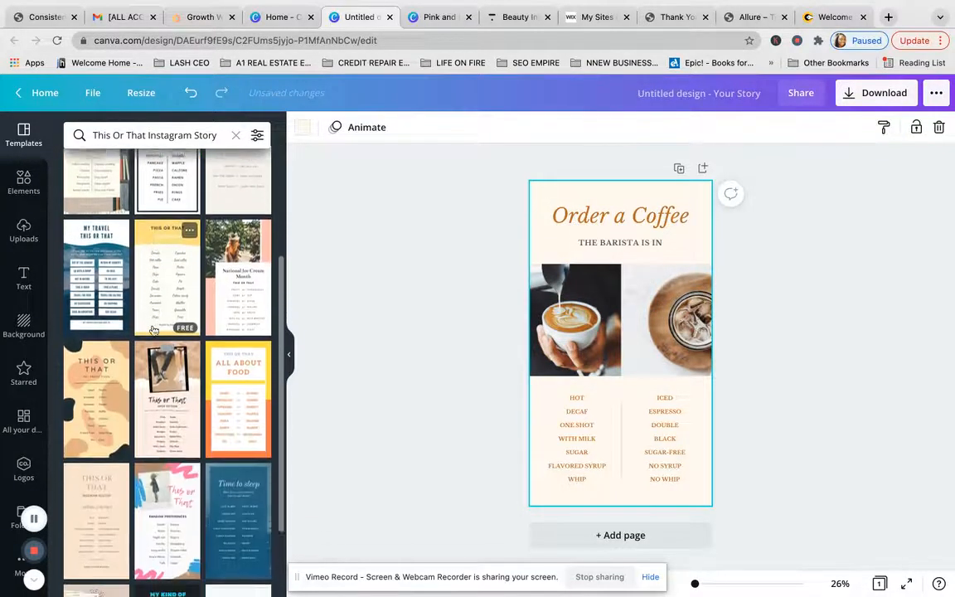
{"action": "scroll", "coordinate": [154, 330], "scroll_direction": "down", "scroll_amount": 2}
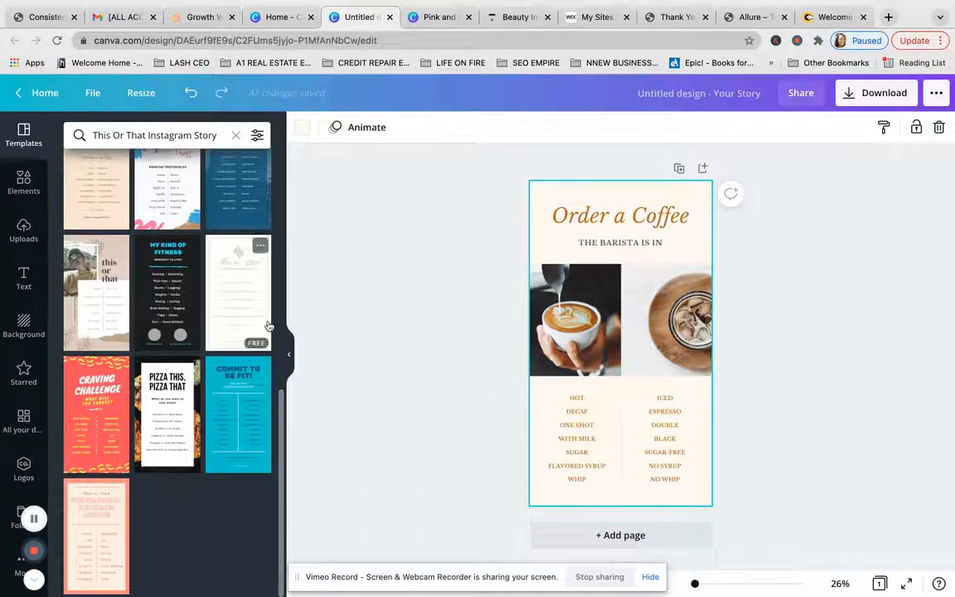
{"action": "scroll", "coordinate": [166, 249], "scroll_direction": "up", "scroll_amount": 2}
{"action": "left_click", "coordinate": [168, 251]}
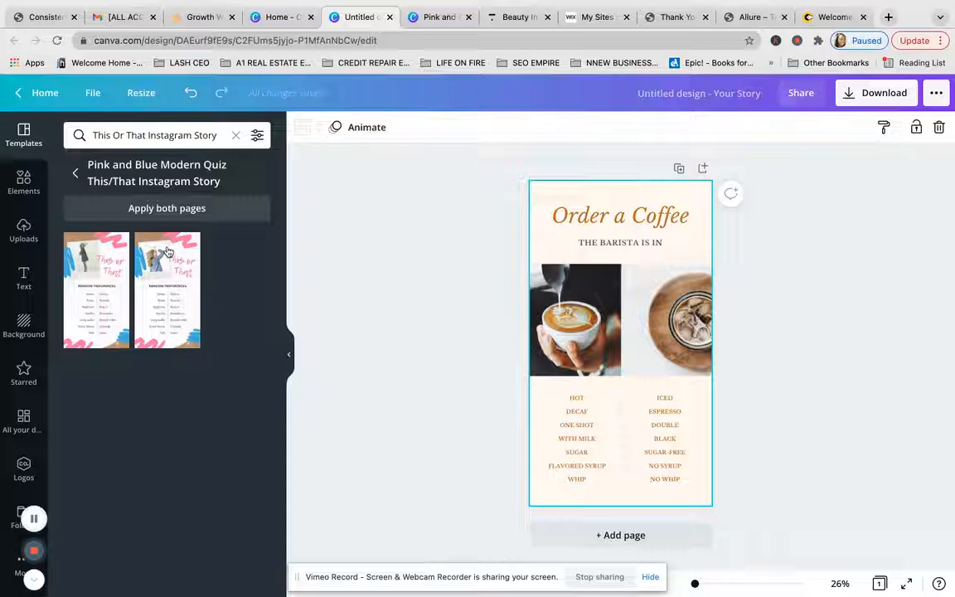
{"action": "left_click", "coordinate": [159, 209]}
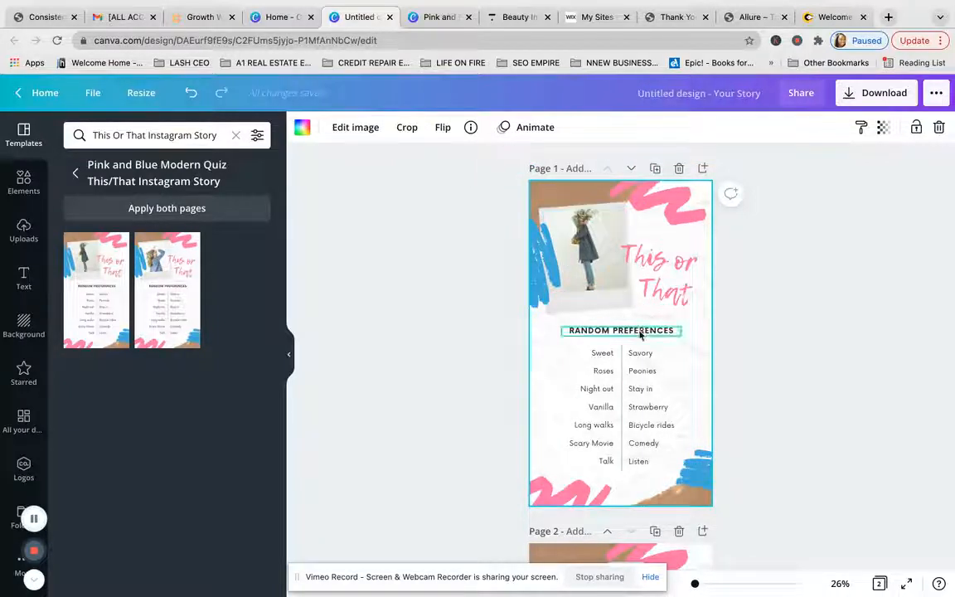
Try Lemon Tuesday on the word "Sweet" on page 1 and set its font to TAN Aegean
{"action": "left_click", "coordinate": [602, 353]}
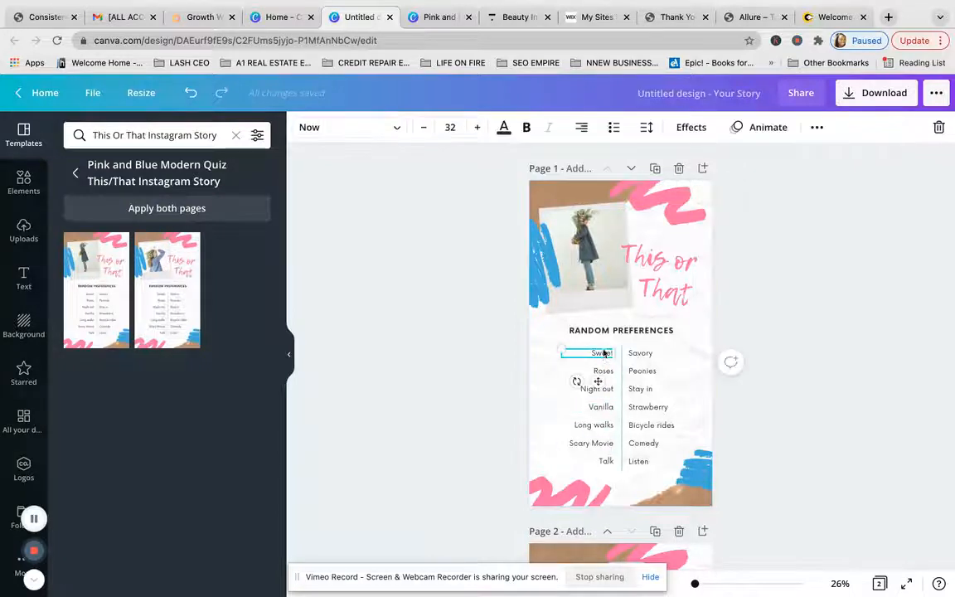
{"action": "left_click", "coordinate": [350, 132]}
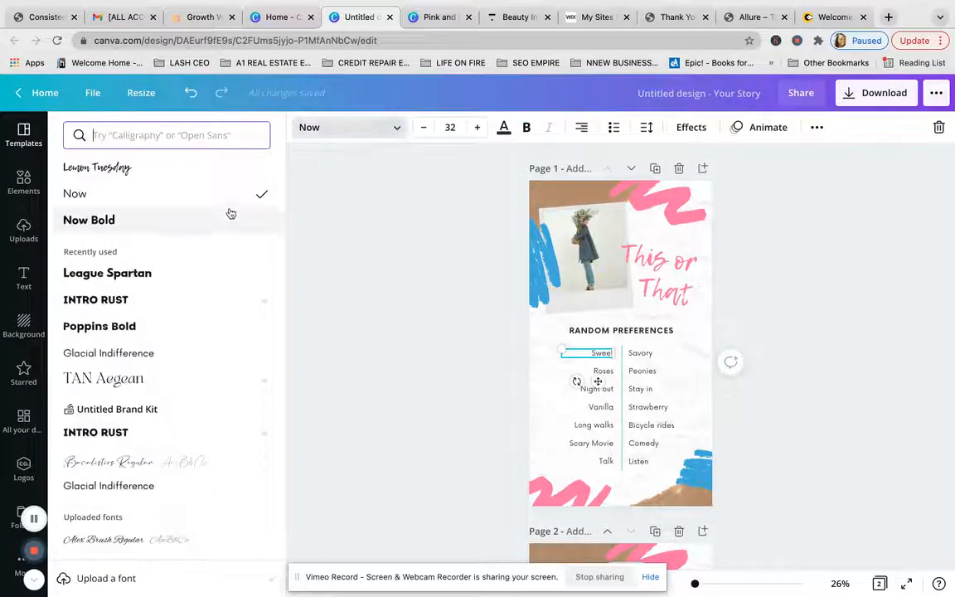
{"action": "left_click", "coordinate": [137, 172]}
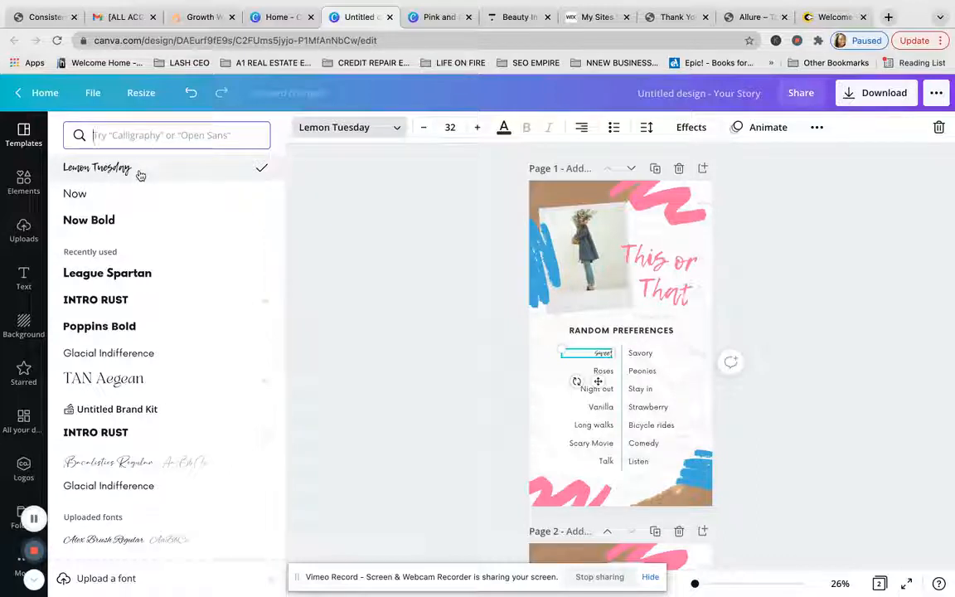
{"action": "left_click", "coordinate": [131, 381]}
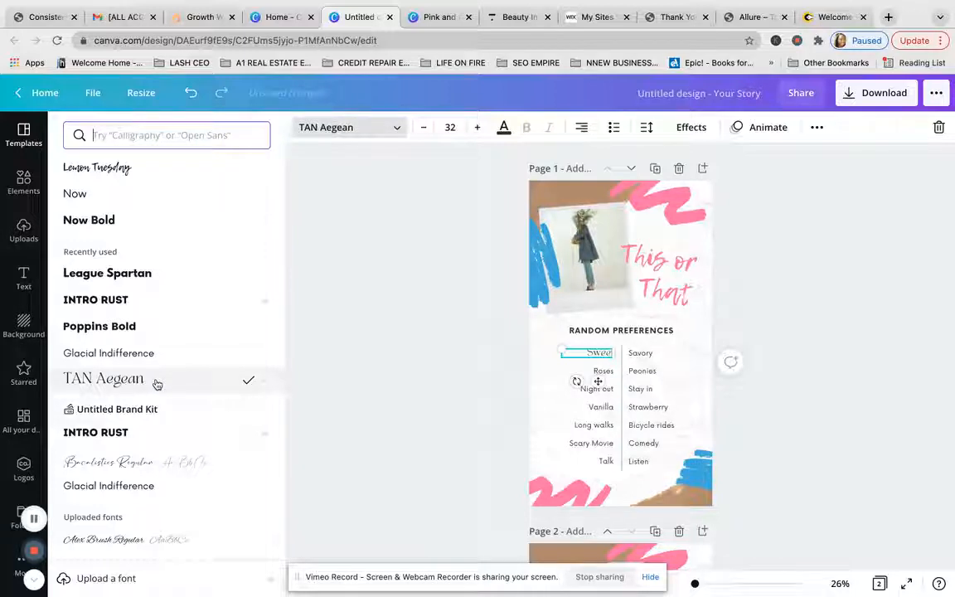
{"action": "left_click", "coordinate": [390, 335]}
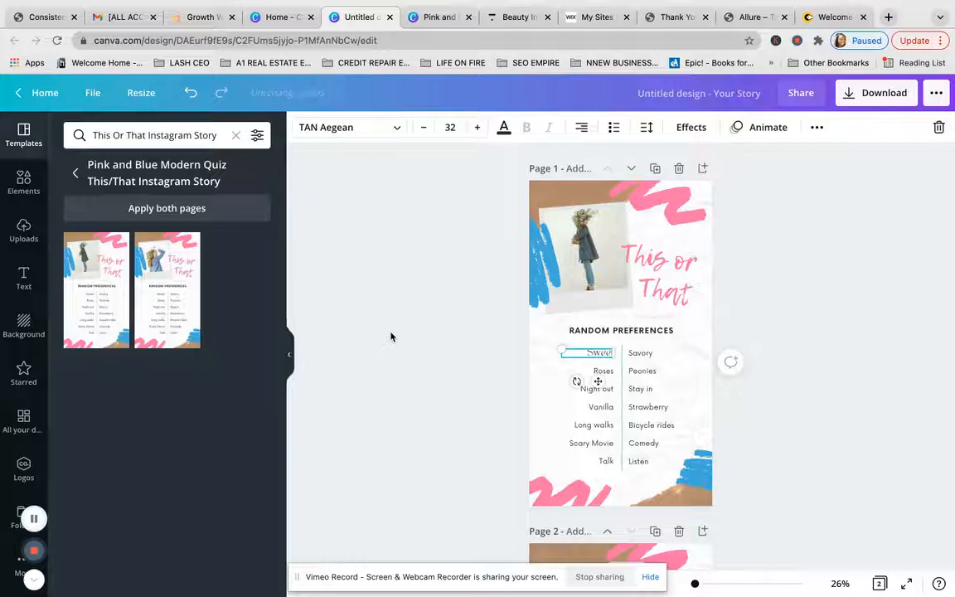
Recolour the blue brush stroke beside page 1's photo with the pink brand colour and apply the change to every blue element across all pages
{"action": "left_click", "coordinate": [543, 276]}
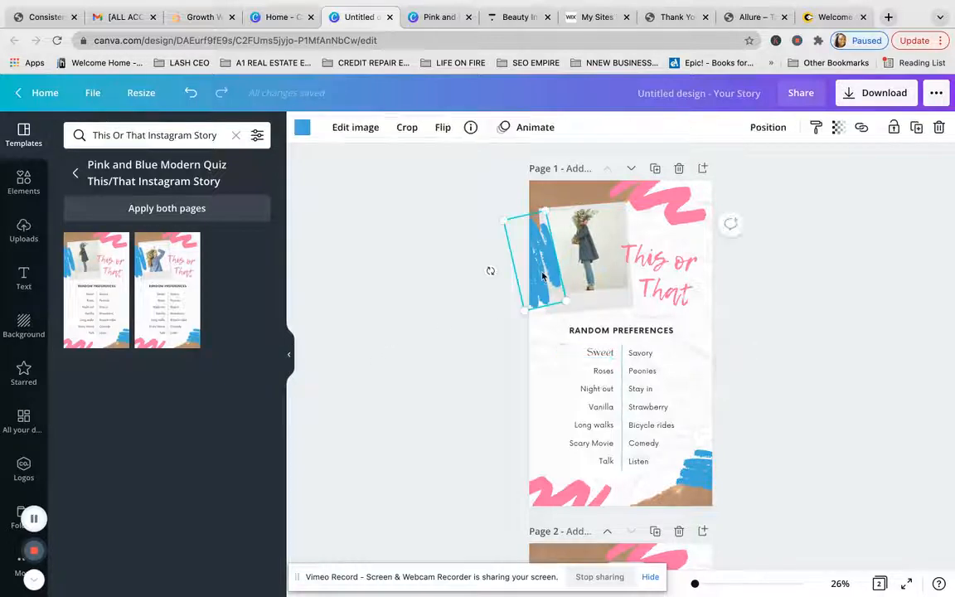
{"action": "left_click", "coordinate": [302, 129]}
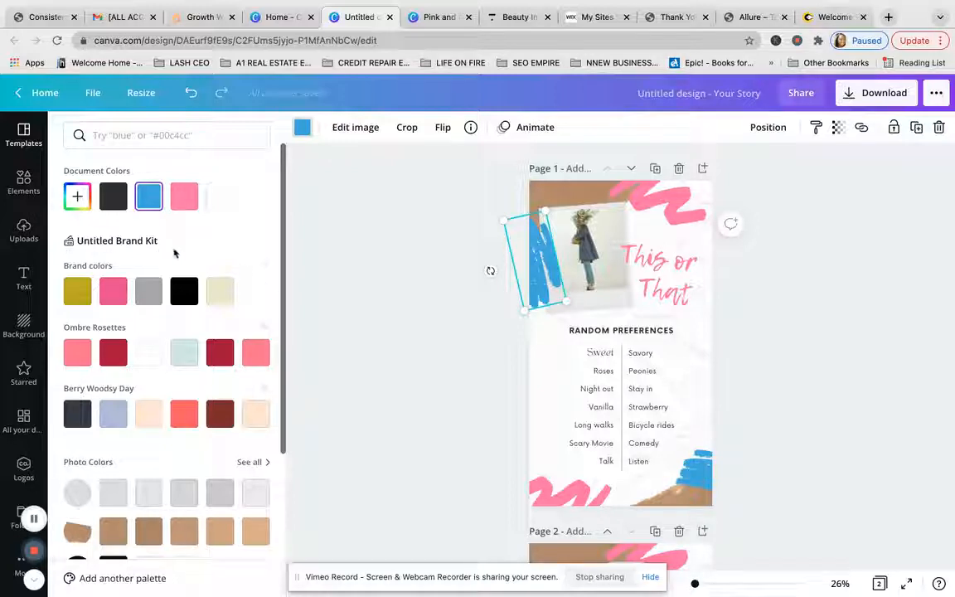
{"action": "left_click", "coordinate": [77, 199]}
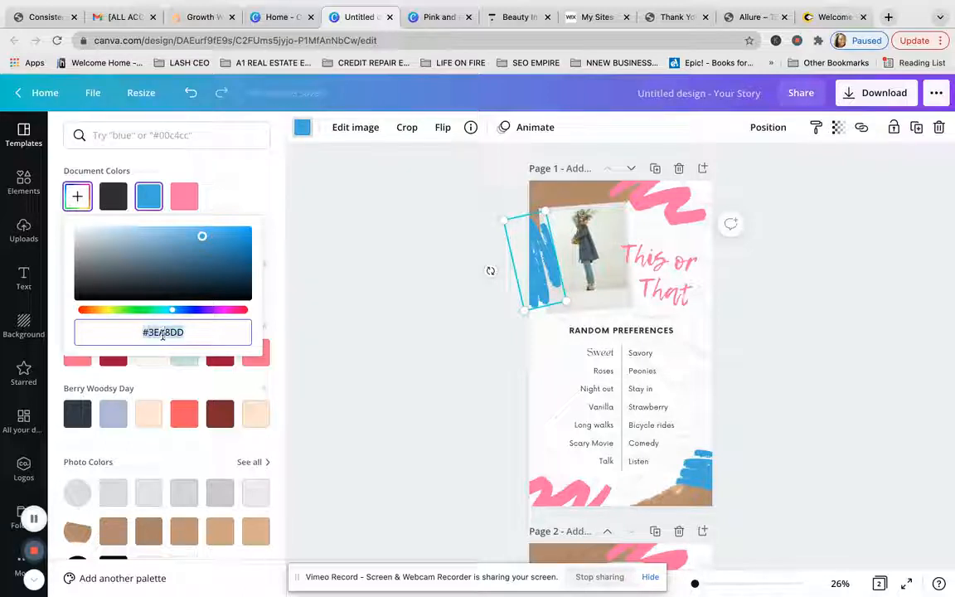
{"action": "key", "text": "BackSpace"}
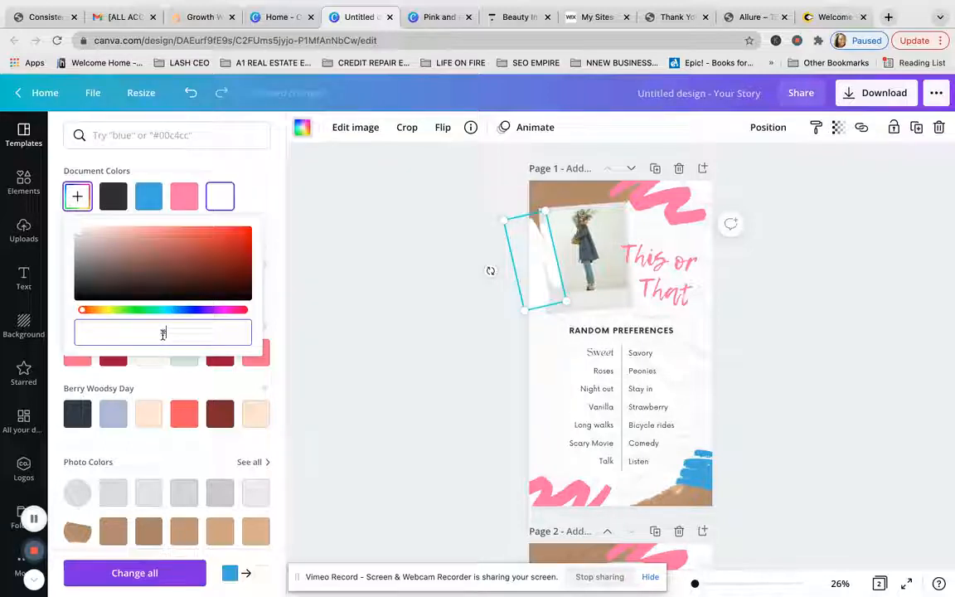
{"action": "left_click", "coordinate": [149, 161]}
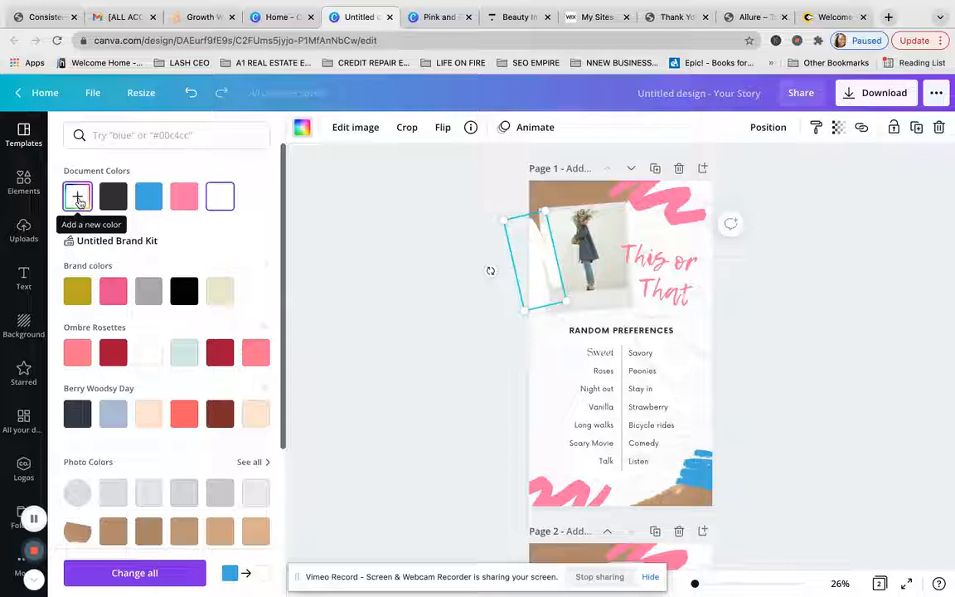
{"action": "left_click", "coordinate": [113, 297]}
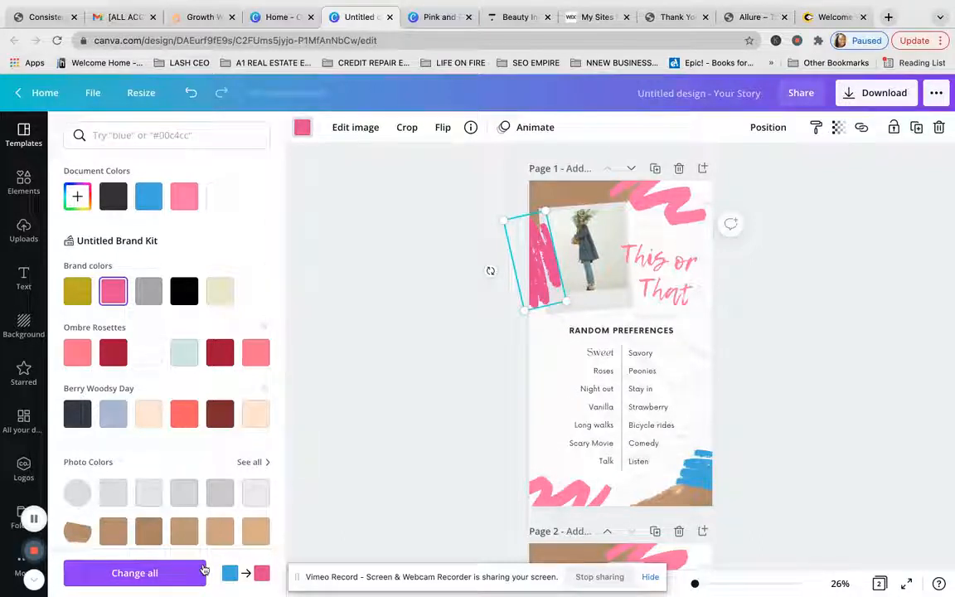
{"action": "left_click", "coordinate": [136, 573]}
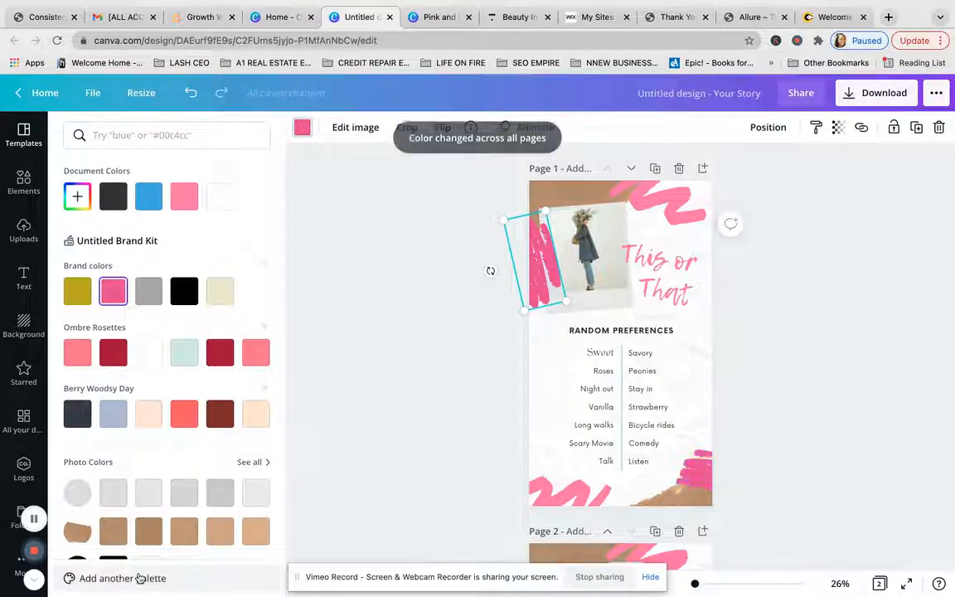
{"action": "scroll", "coordinate": [647, 350], "scroll_direction": "down", "scroll_amount": 5}
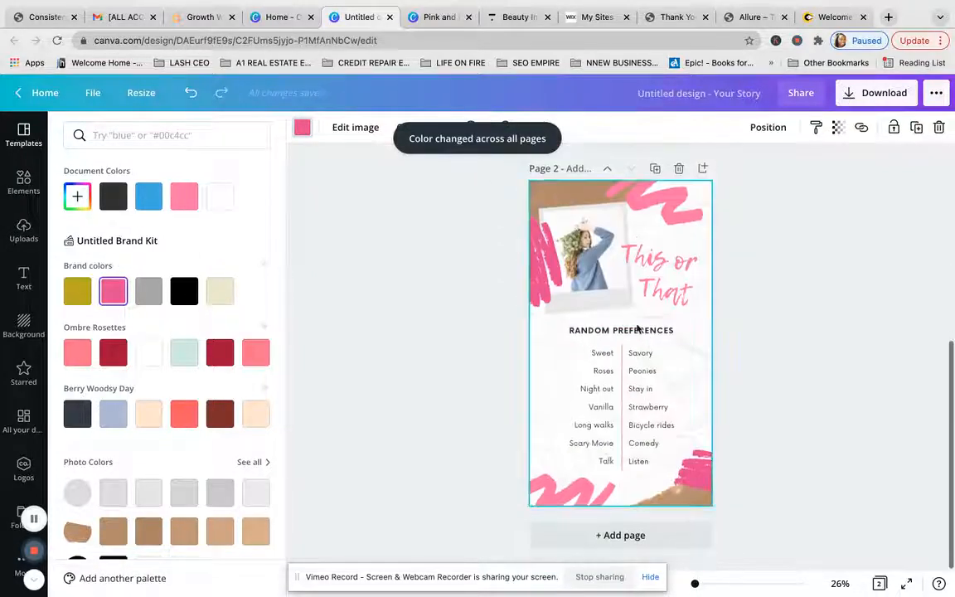
Shift page 2's upper brown paint shape slightly up and left, and replace the framed photo with an uploaded portrait in a striped top
{"action": "left_click", "coordinate": [577, 202]}
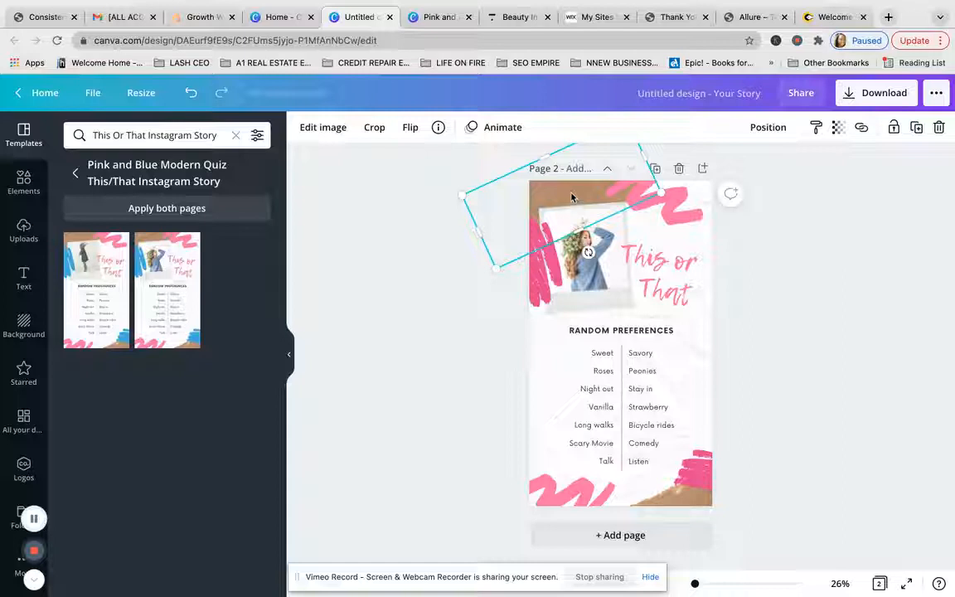
{"action": "mouse_move", "coordinate": [571, 196]}
{"action": "left_mouse_down"}
{"action": "mouse_move", "coordinate": [631, 266]}
{"action": "mouse_move", "coordinate": [656, 335]}
{"action": "mouse_move", "coordinate": [581, 240]}
{"action": "mouse_move", "coordinate": [564, 186]}
{"action": "left_mouse_up"}
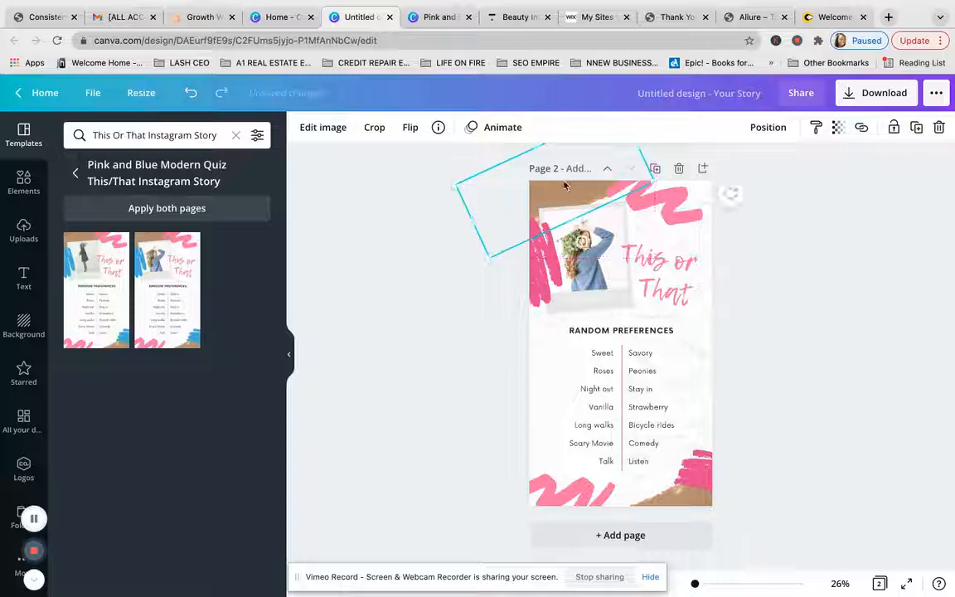
{"action": "left_click", "coordinate": [590, 270]}
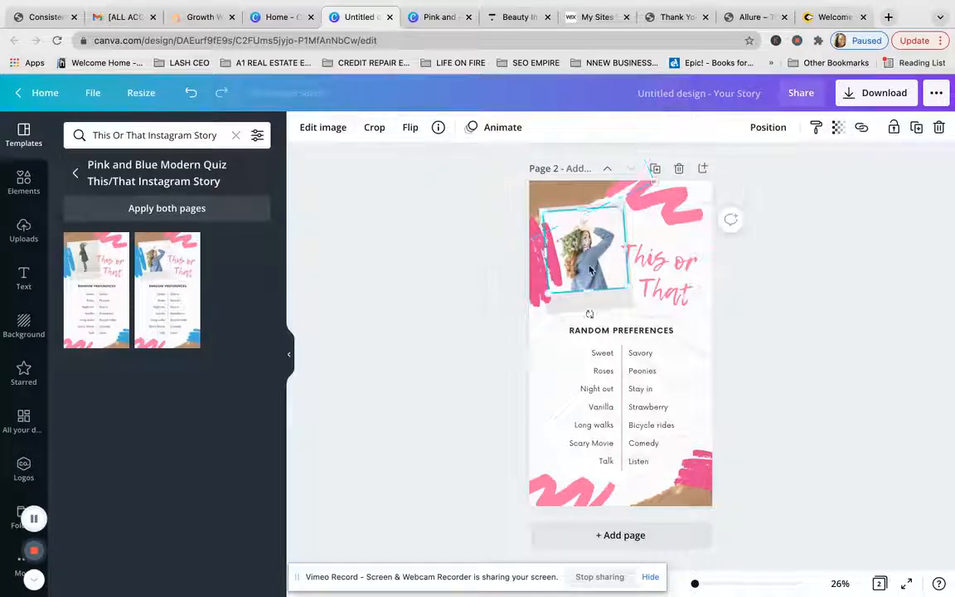
{"action": "left_click", "coordinate": [24, 236]}
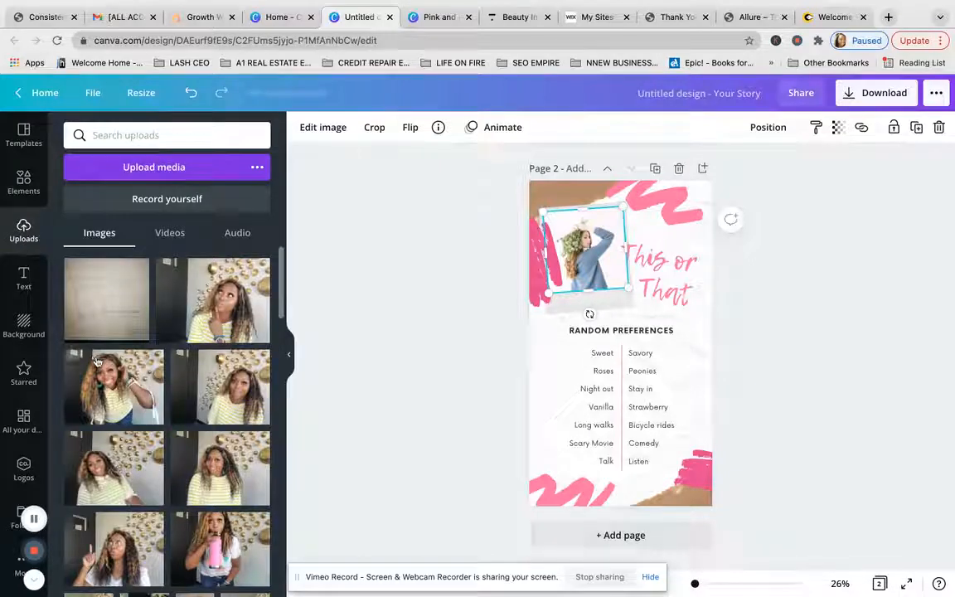
{"action": "left_click_drag", "start_coordinate": [211, 460], "coordinate": [563, 262]}
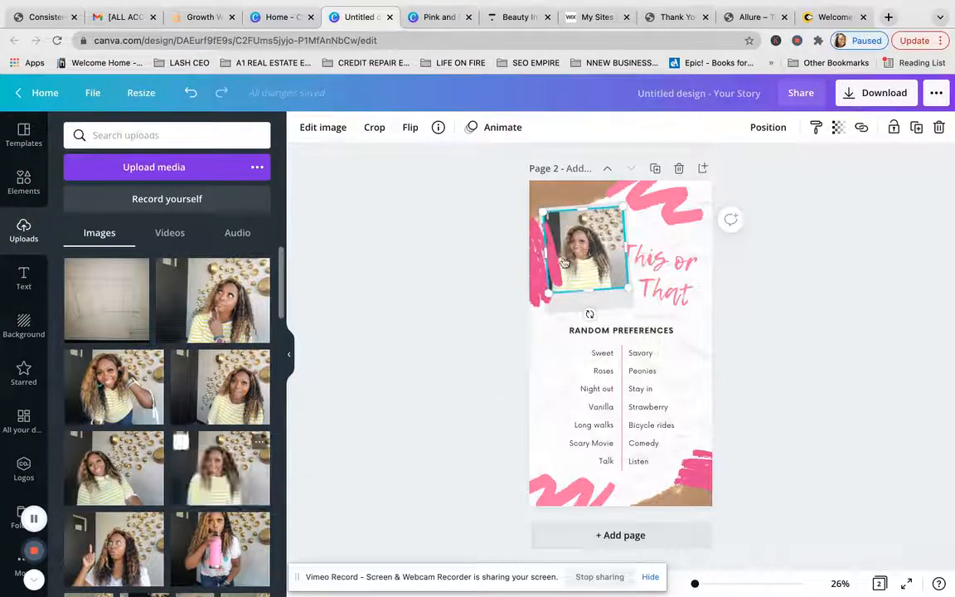
{"action": "left_click", "coordinate": [460, 312]}
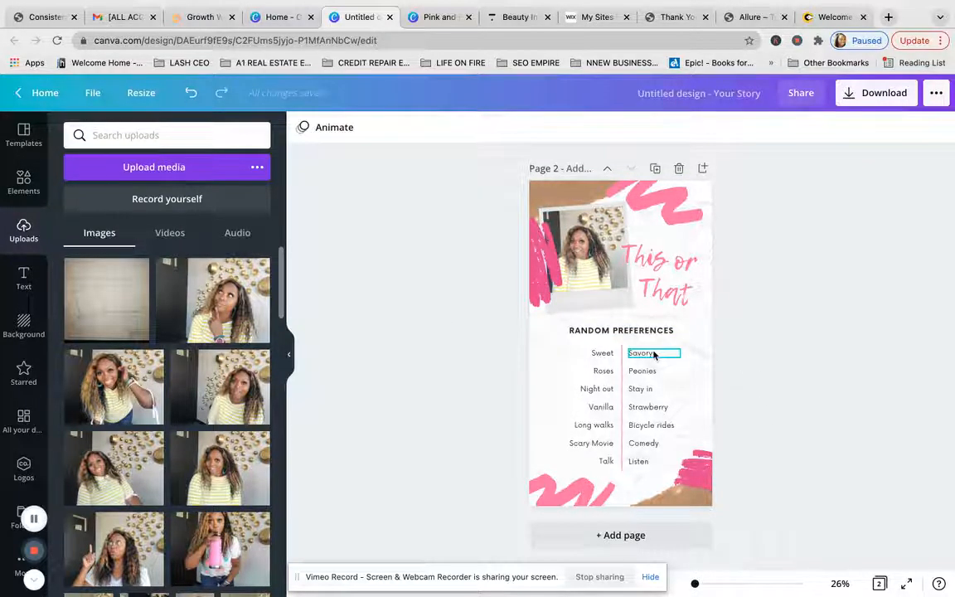
Replace the framed photo on page 1 with the uploaded portrait of the woman in glasses pointing upward
{"action": "scroll", "coordinate": [654, 354], "scroll_direction": "up", "scroll_amount": 5}
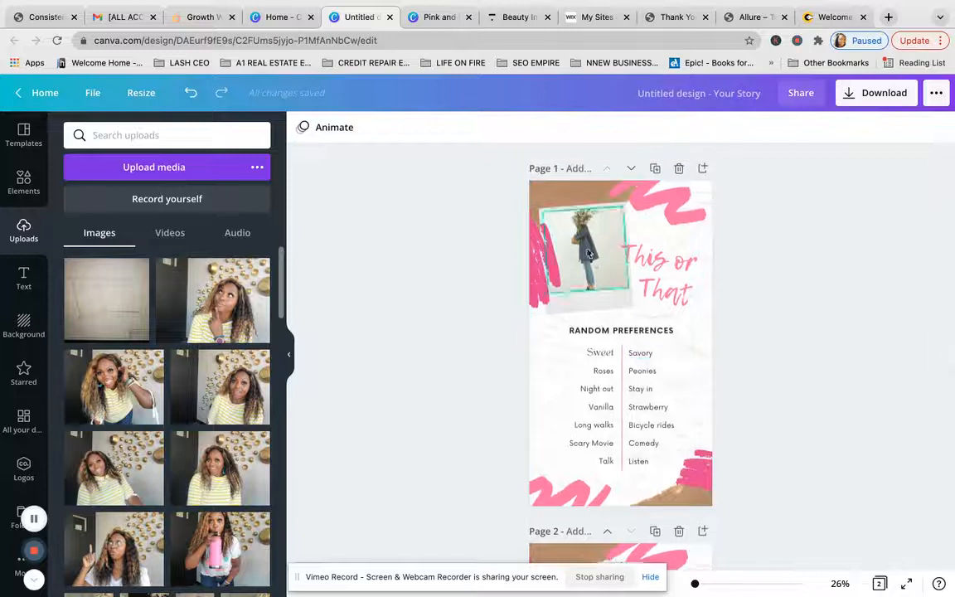
{"action": "scroll", "coordinate": [118, 373], "scroll_direction": "down", "scroll_amount": 3}
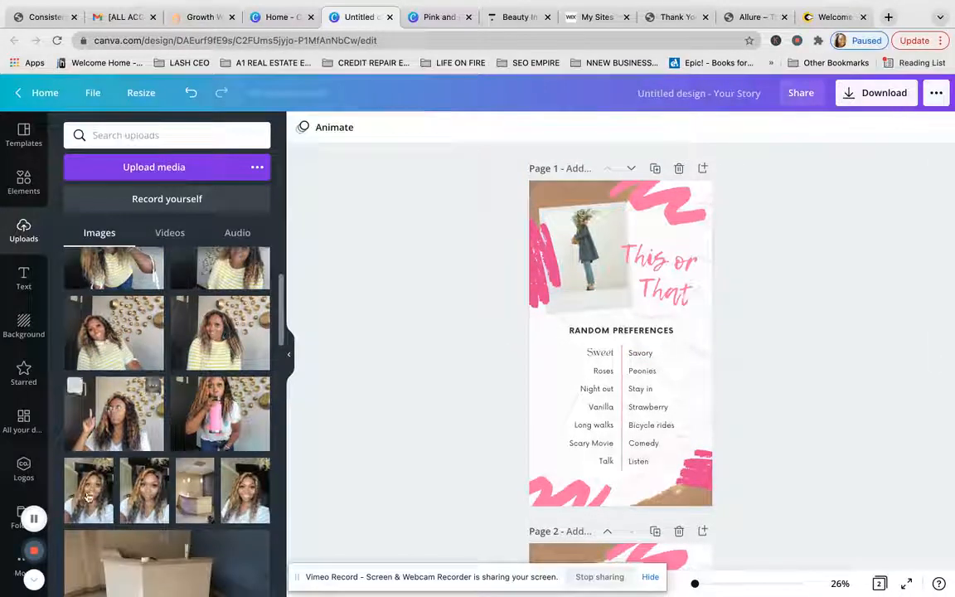
{"action": "left_click_drag", "start_coordinate": [118, 427], "coordinate": [579, 263]}
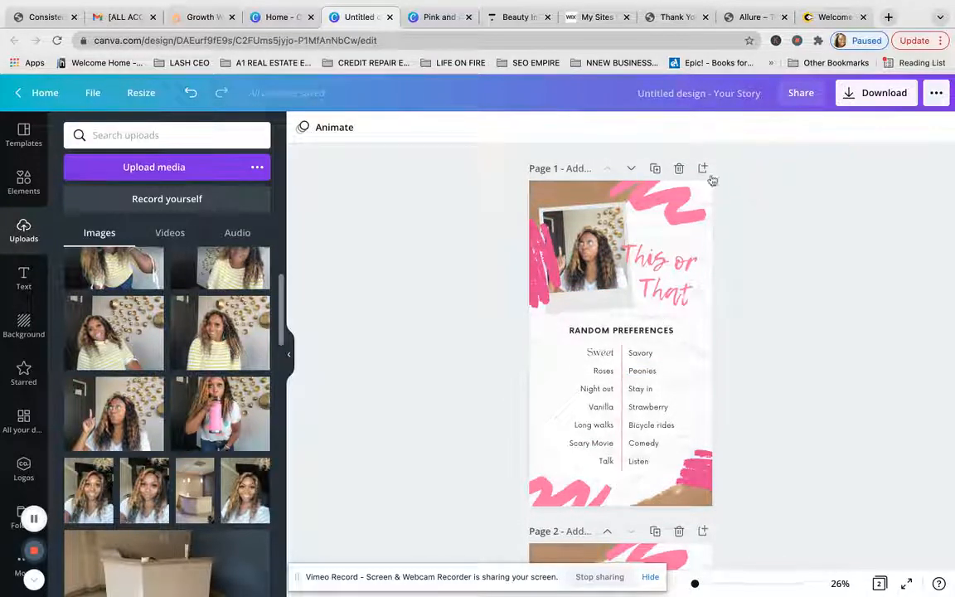
Title page 1 "a" and page 2 "b", and move page "a" below page "b"
{"action": "left_click", "coordinate": [578, 168]}
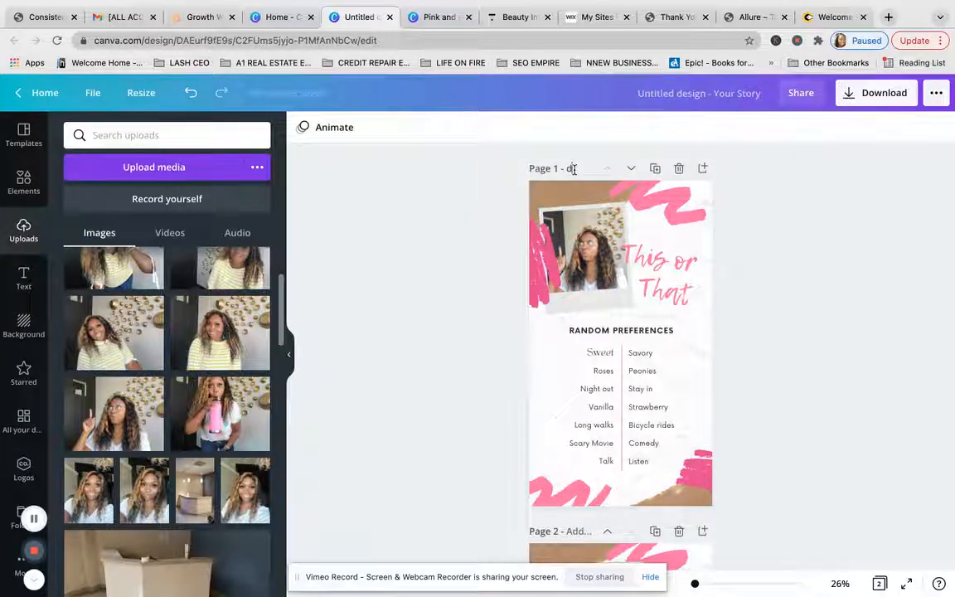
{"action": "type", "text": "a"}
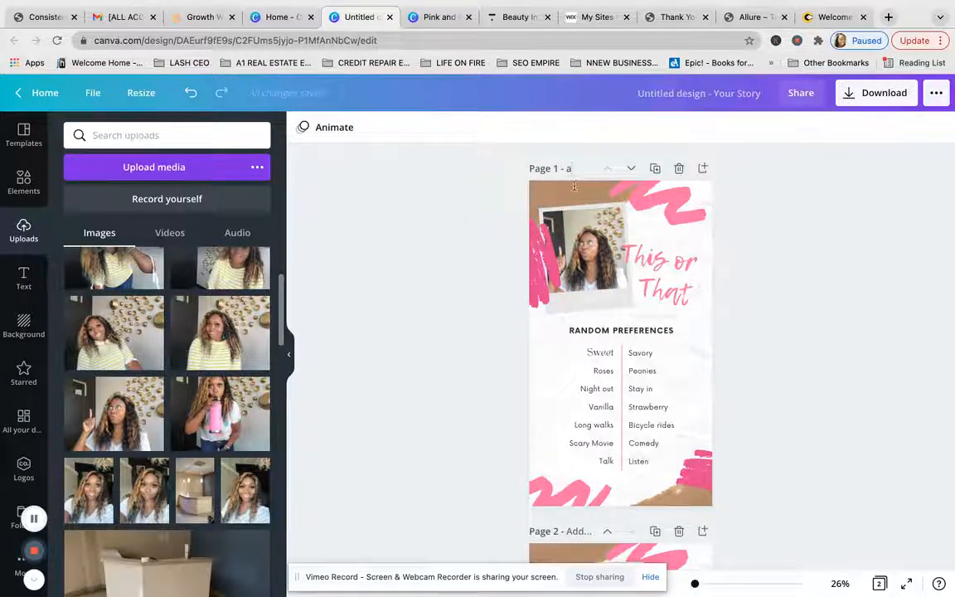
{"action": "left_click", "coordinate": [570, 531]}
{"action": "type", "text": "b"}
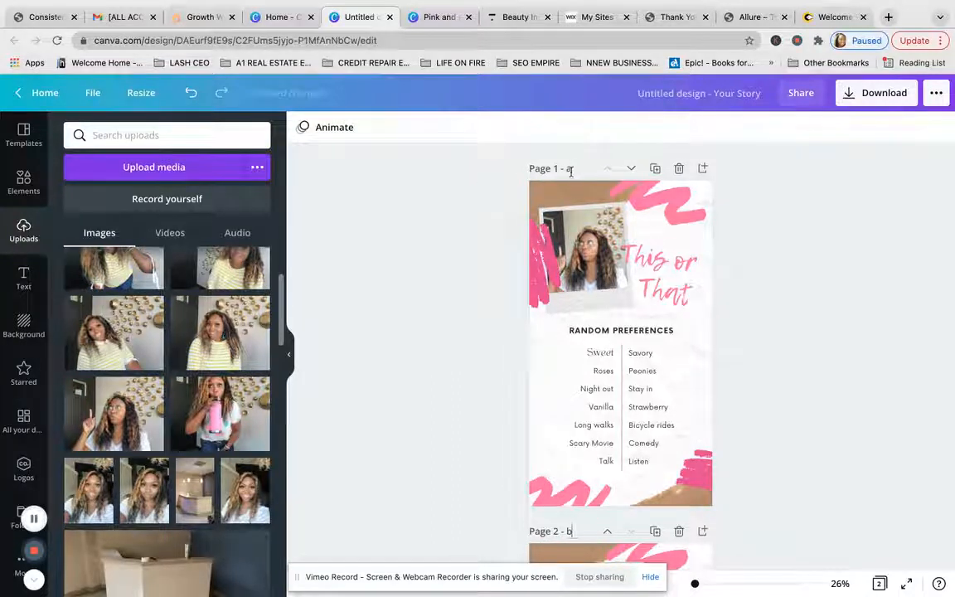
{"action": "left_click", "coordinate": [632, 170]}
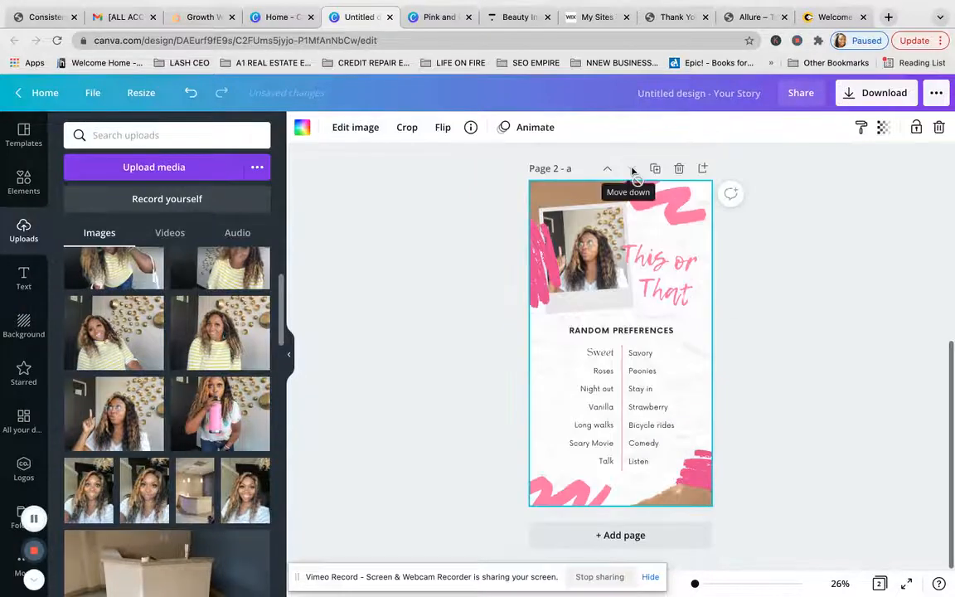
{"action": "scroll", "coordinate": [622, 315], "scroll_direction": "up", "scroll_amount": 5}
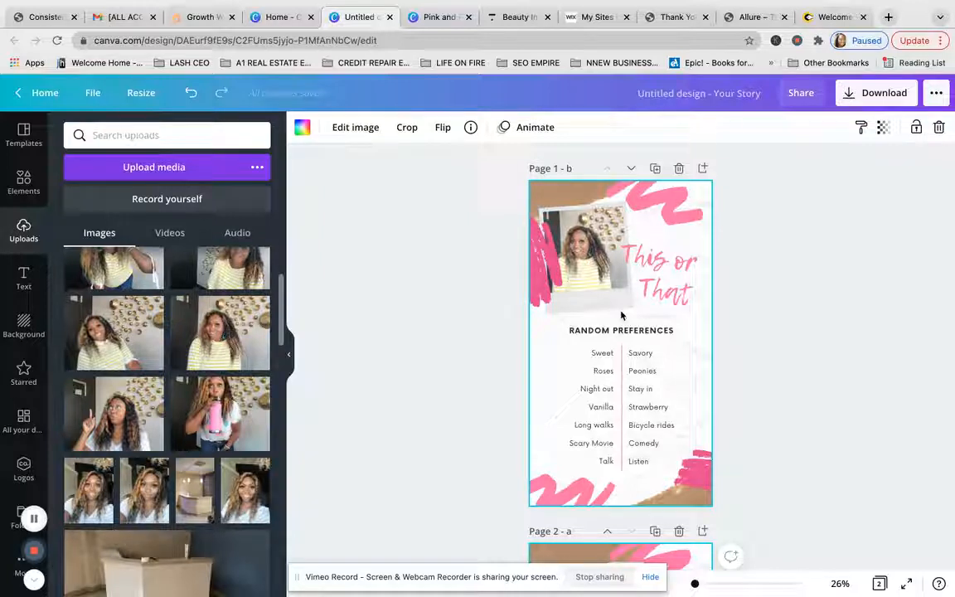
Duplicate page "b" and delete the extra copy
{"action": "left_click", "coordinate": [655, 169]}
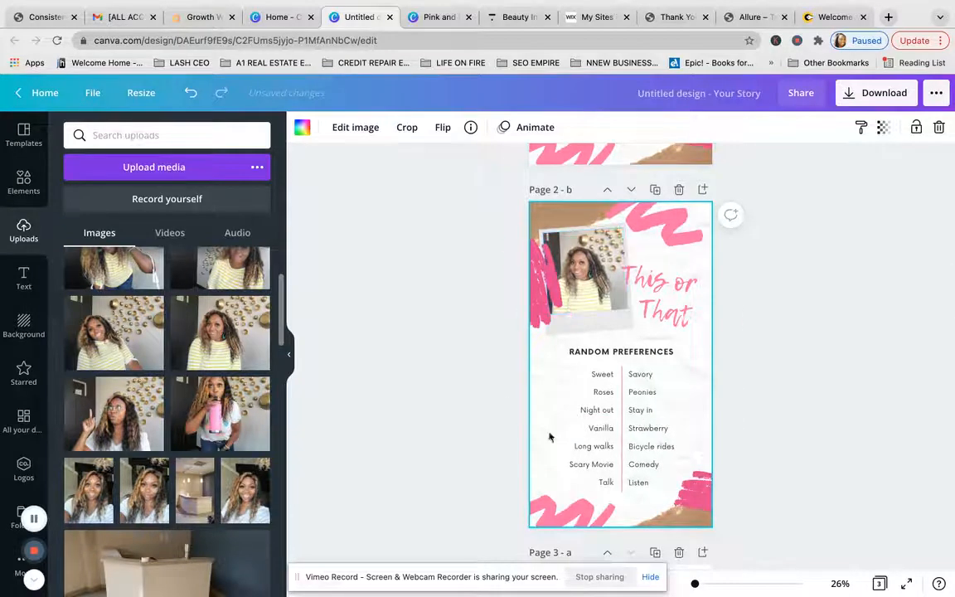
{"action": "scroll", "coordinate": [683, 355], "scroll_direction": "up", "scroll_amount": 1}
{"action": "scroll", "coordinate": [683, 355], "scroll_direction": "up", "scroll_amount": 5}
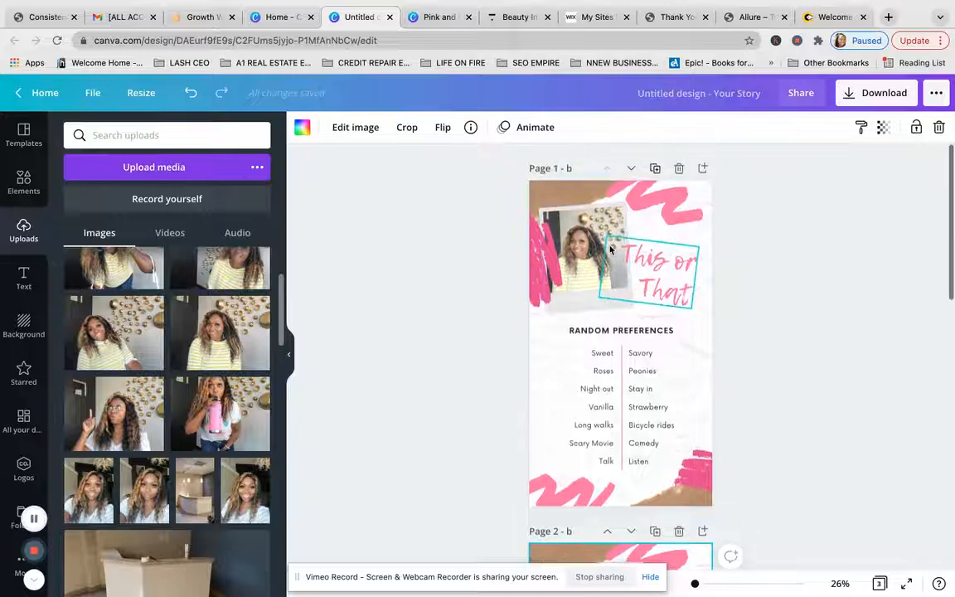
{"action": "left_click", "coordinate": [679, 169]}
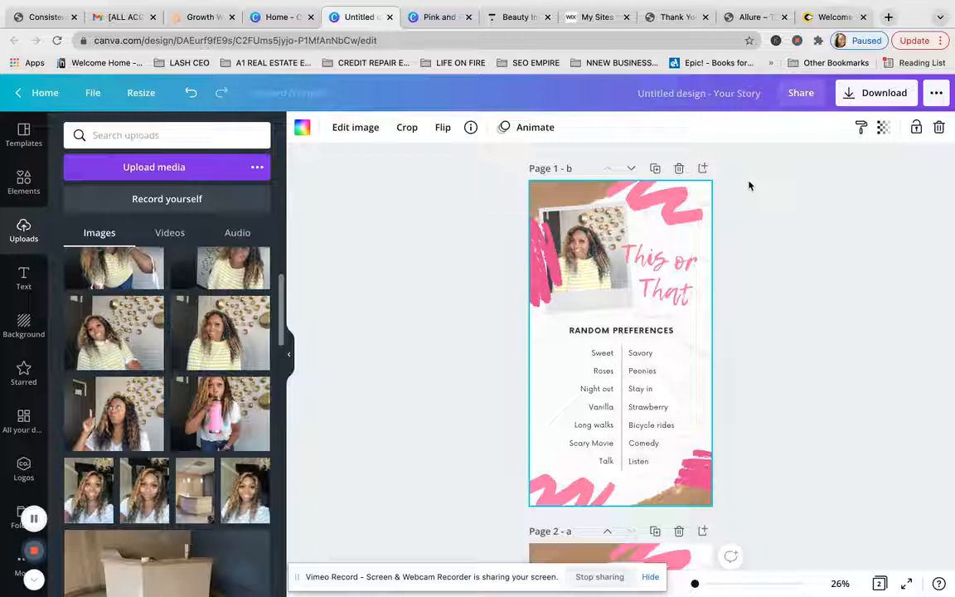
Delete the "This or That" heading from page 1, try undo and redo on the deletion, and restore the heading
{"action": "left_click", "coordinate": [661, 276]}
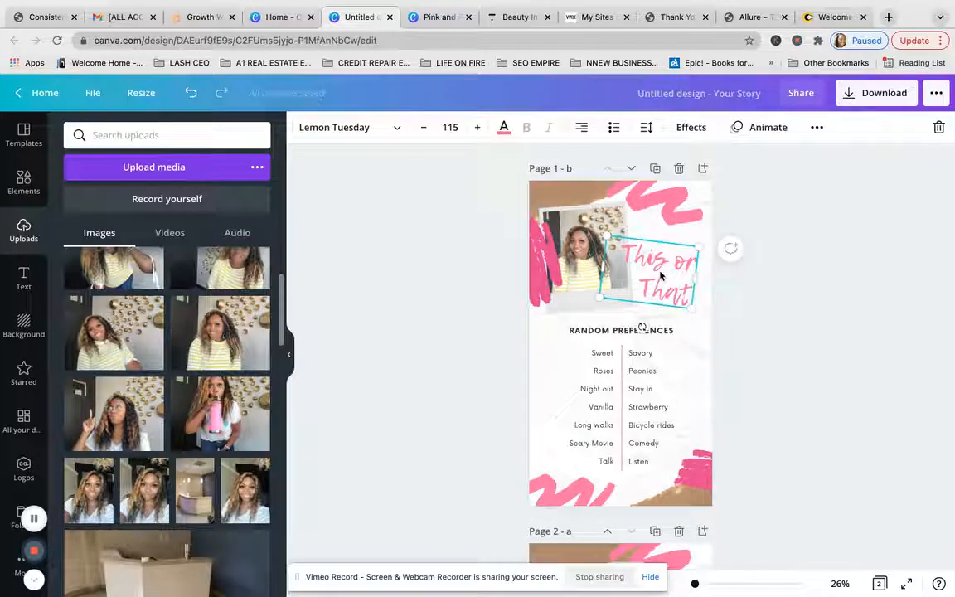
{"action": "left_click", "coordinate": [939, 130]}
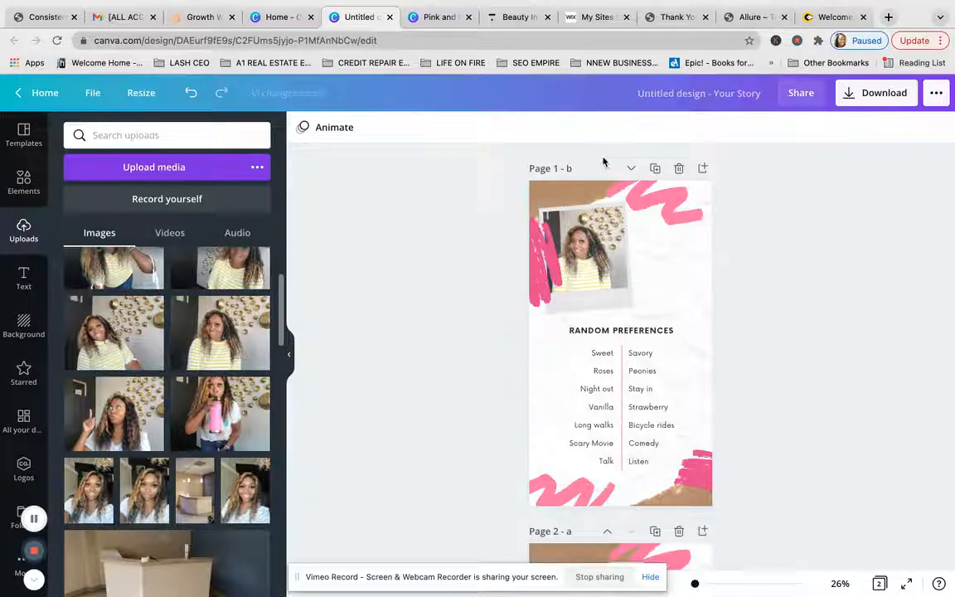
{"action": "left_click", "coordinate": [191, 95]}
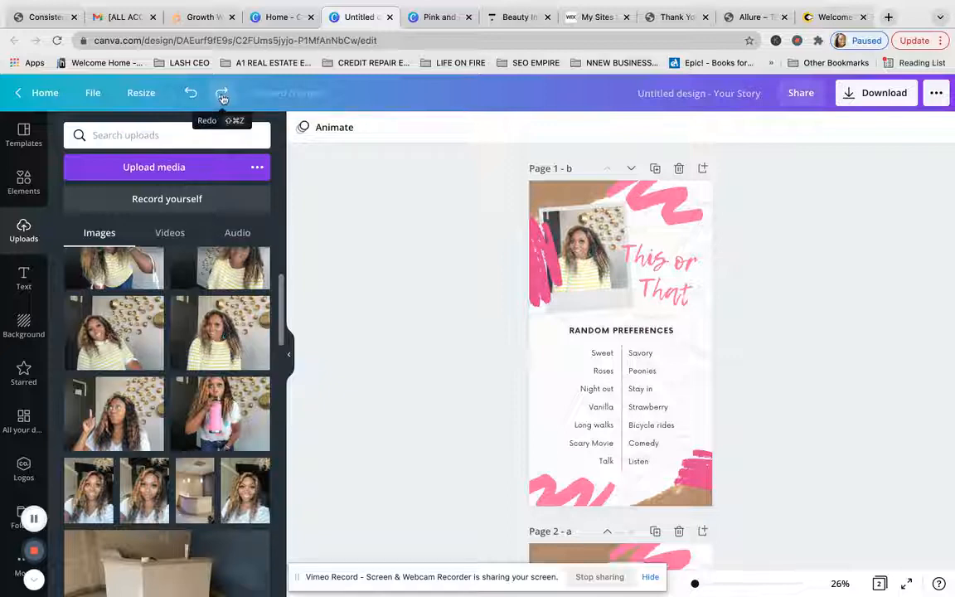
{"action": "left_click", "coordinate": [222, 96]}
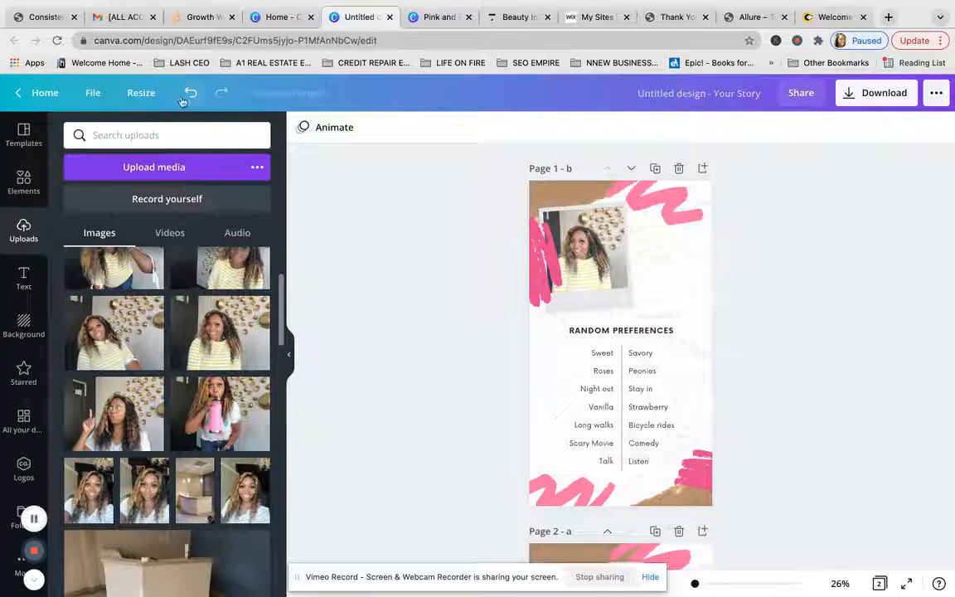
{"action": "left_click", "coordinate": [189, 96]}
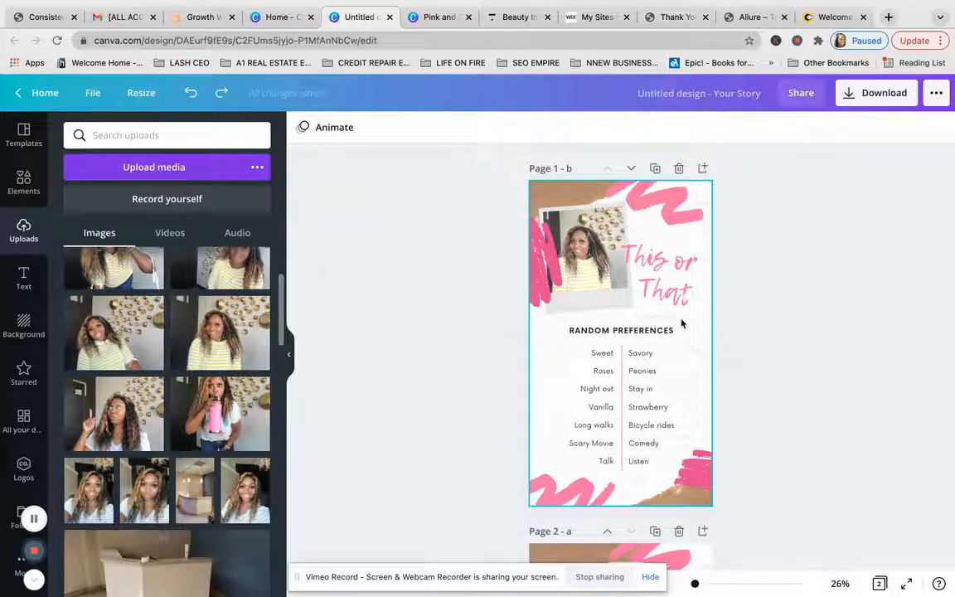
Browse the background library, try the blue sea horizon photo on page 1, and set its background to the turquoise beach aerial photo
{"action": "left_click", "coordinate": [548, 403]}
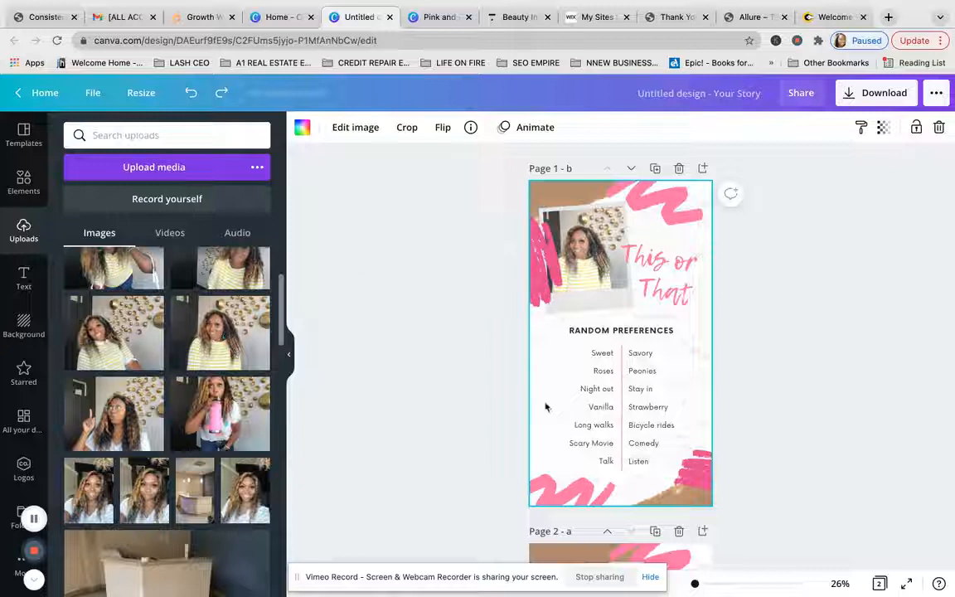
{"action": "left_click", "coordinate": [24, 326]}
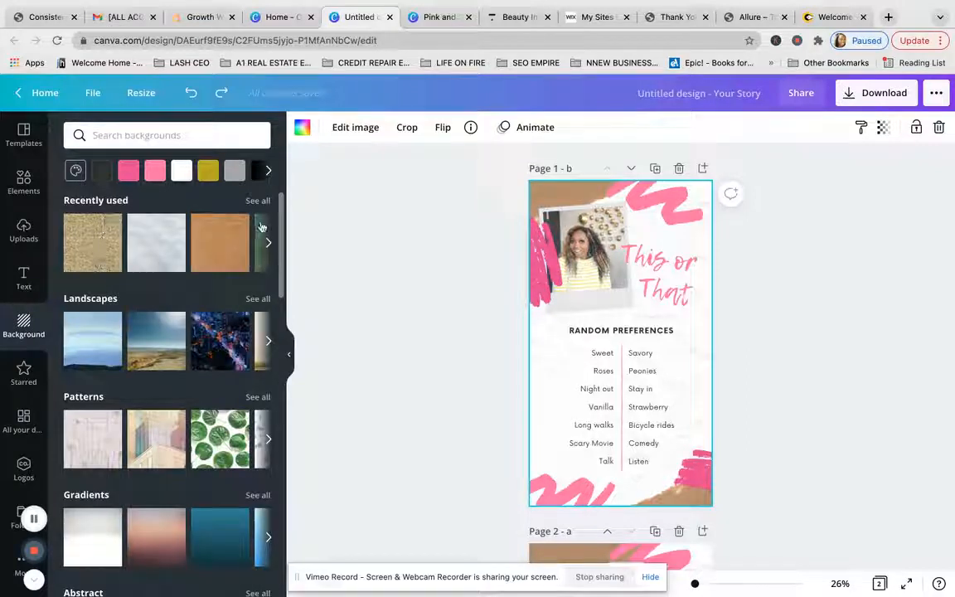
{"action": "scroll", "coordinate": [150, 318], "scroll_direction": "down", "scroll_amount": 1}
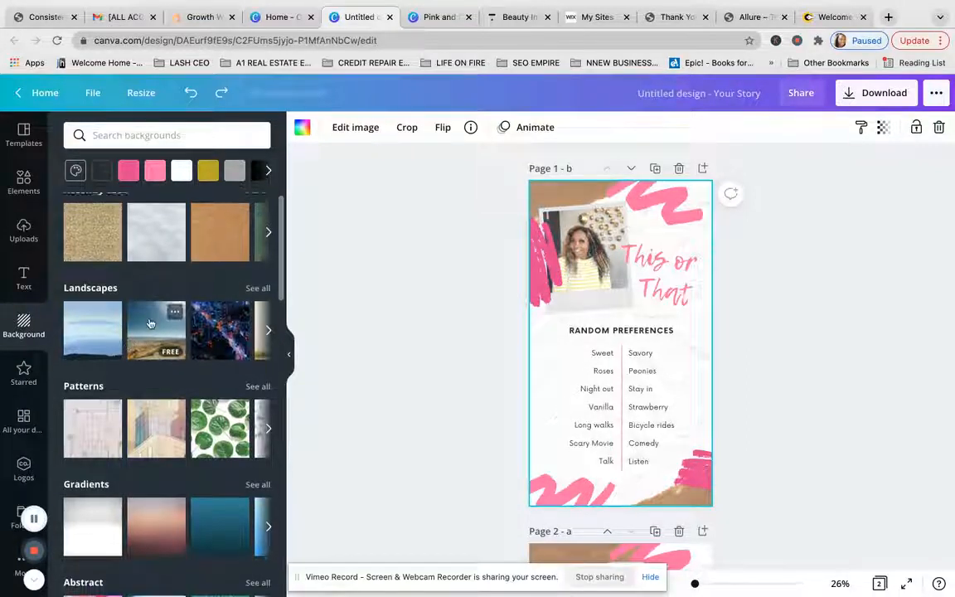
{"action": "scroll", "coordinate": [150, 318], "scroll_direction": "down", "scroll_amount": 2}
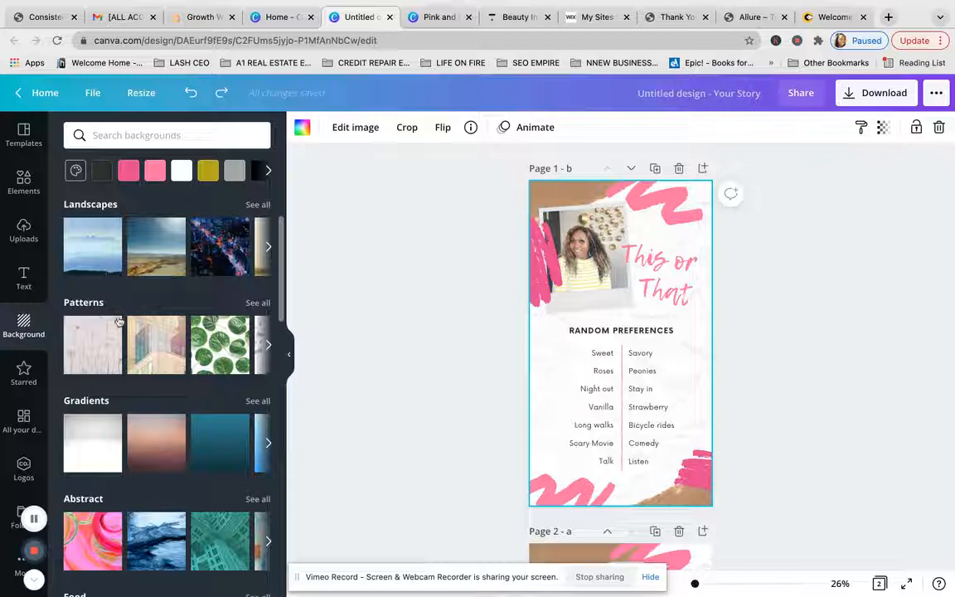
{"action": "scroll", "coordinate": [121, 311], "scroll_direction": "down", "scroll_amount": 1}
{"action": "scroll", "coordinate": [122, 311], "scroll_direction": "down", "scroll_amount": 8}
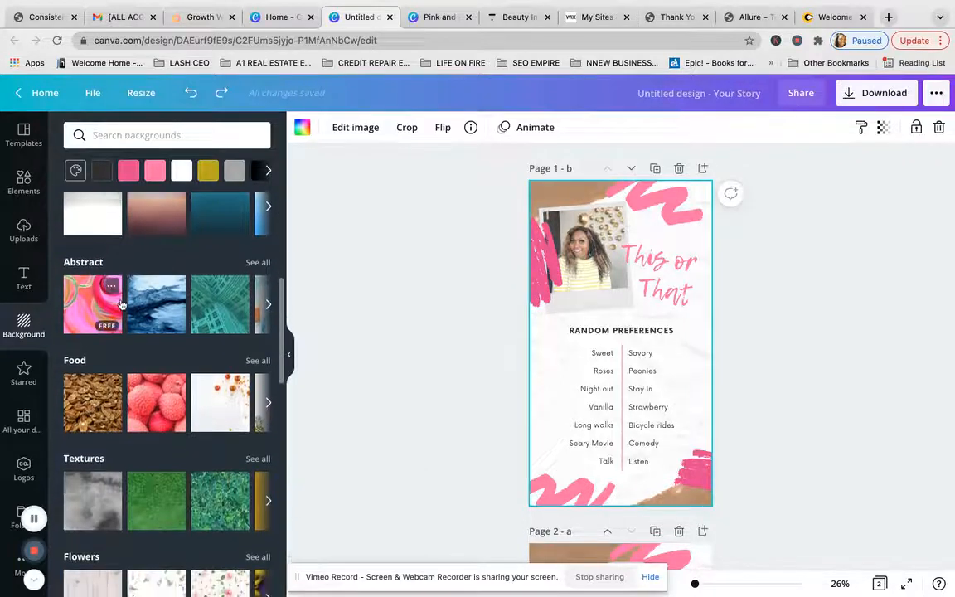
{"action": "scroll", "coordinate": [122, 306], "scroll_direction": "down", "scroll_amount": 9}
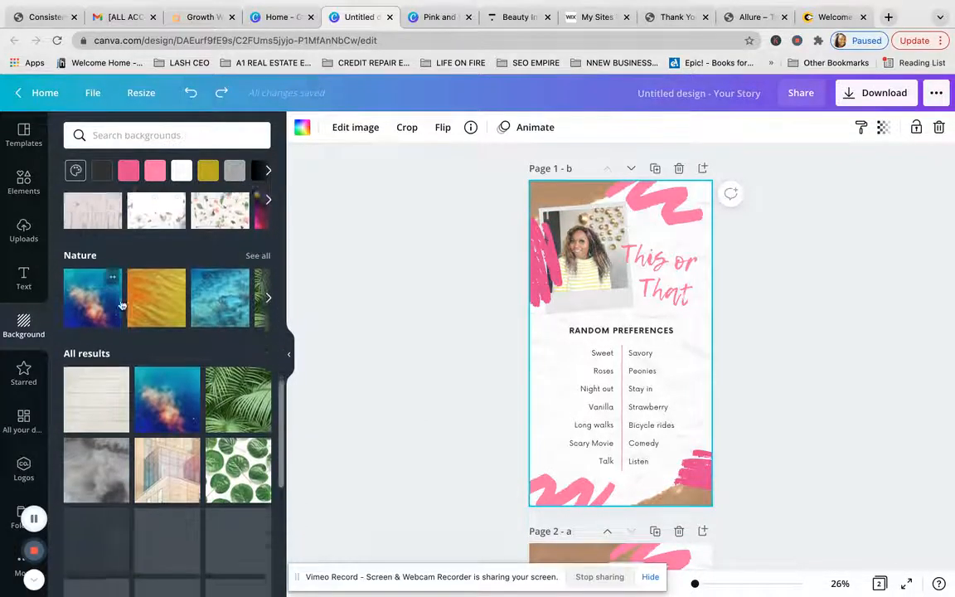
{"action": "scroll", "coordinate": [121, 305], "scroll_direction": "down", "scroll_amount": 3}
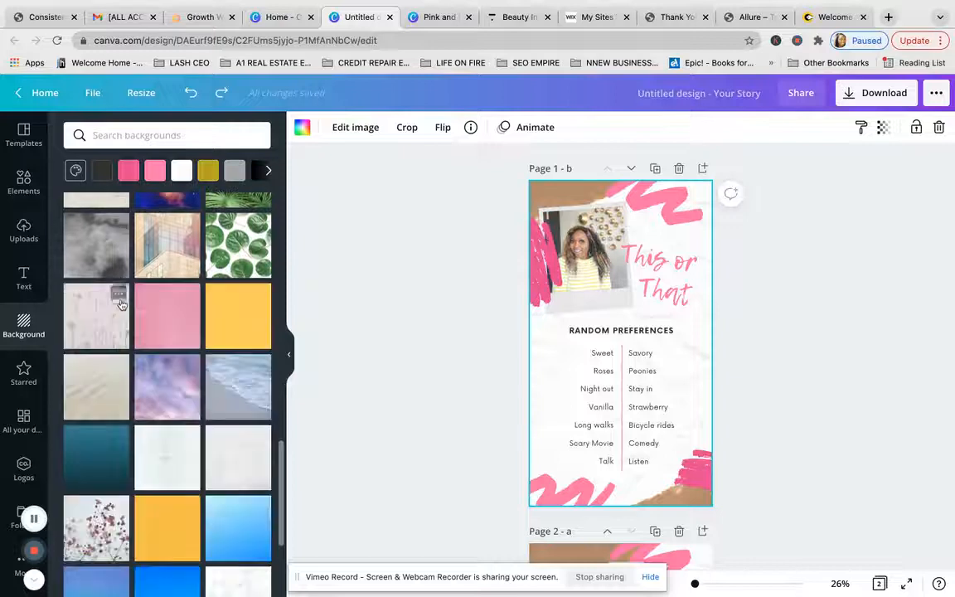
{"action": "scroll", "coordinate": [122, 305], "scroll_direction": "down", "scroll_amount": 6}
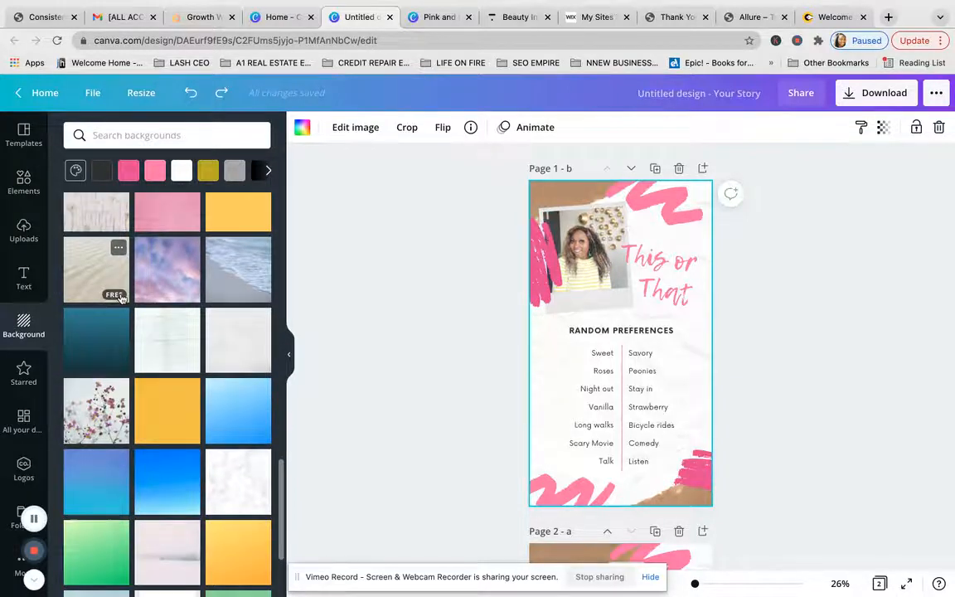
{"action": "scroll", "coordinate": [121, 296], "scroll_direction": "down", "scroll_amount": 3}
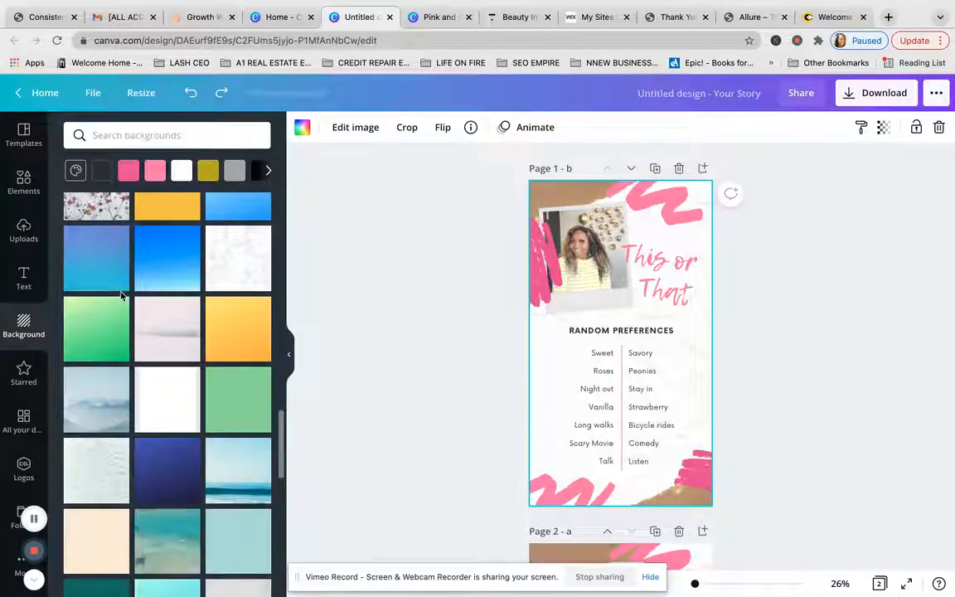
{"action": "left_click", "coordinate": [236, 461]}
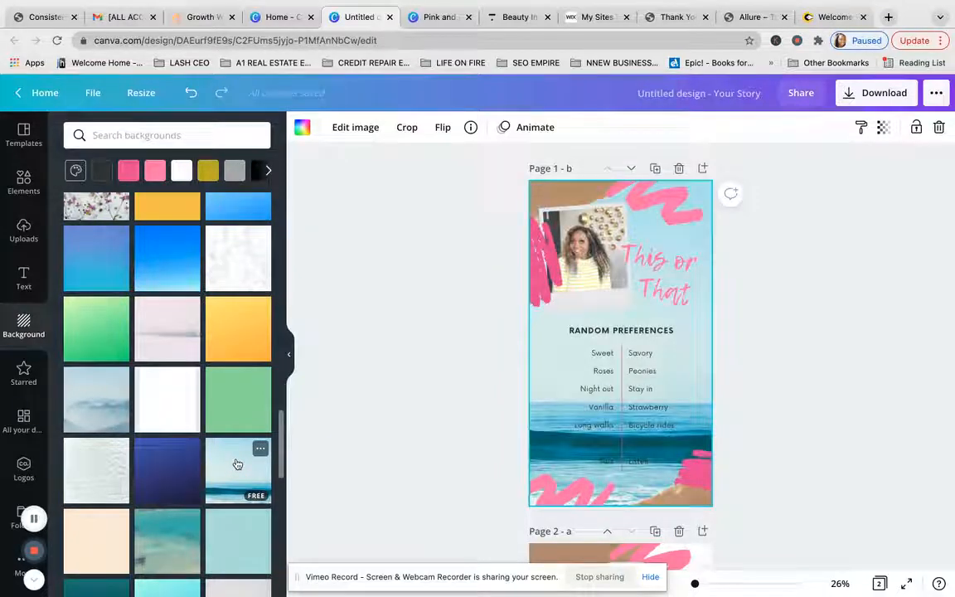
{"action": "left_click", "coordinate": [168, 530]}
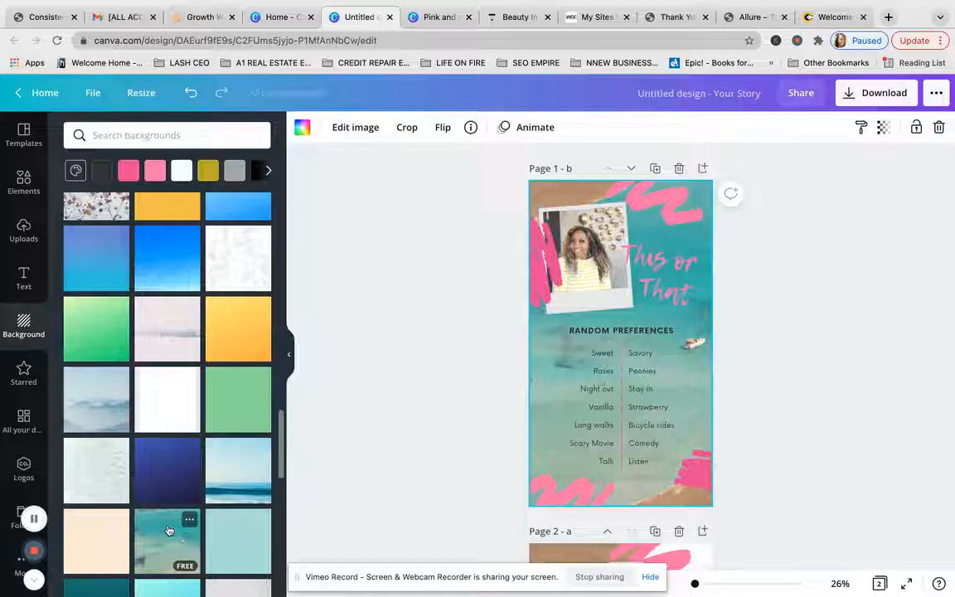
Change the colour of the "This or That" heading on page 1 to the document's dark charcoal
{"action": "left_click", "coordinate": [623, 244]}
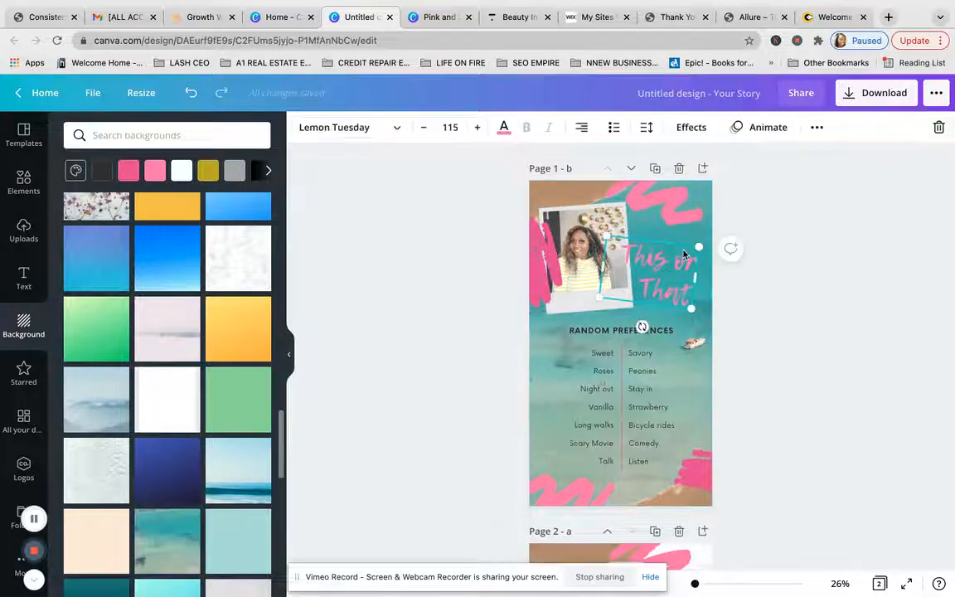
{"action": "left_click", "coordinate": [504, 128]}
{"action": "left_click", "coordinate": [114, 196]}
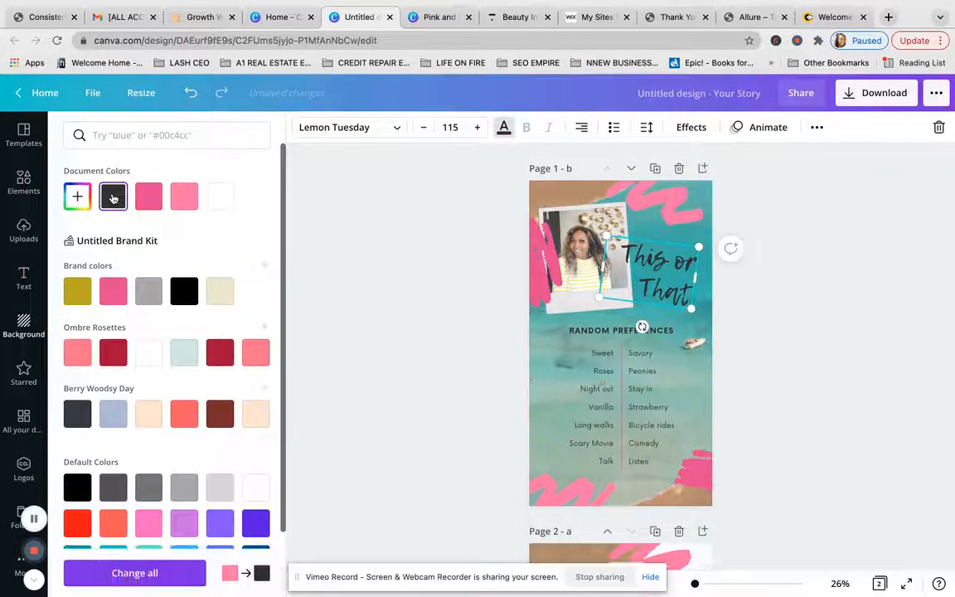
{"action": "left_click", "coordinate": [391, 309]}
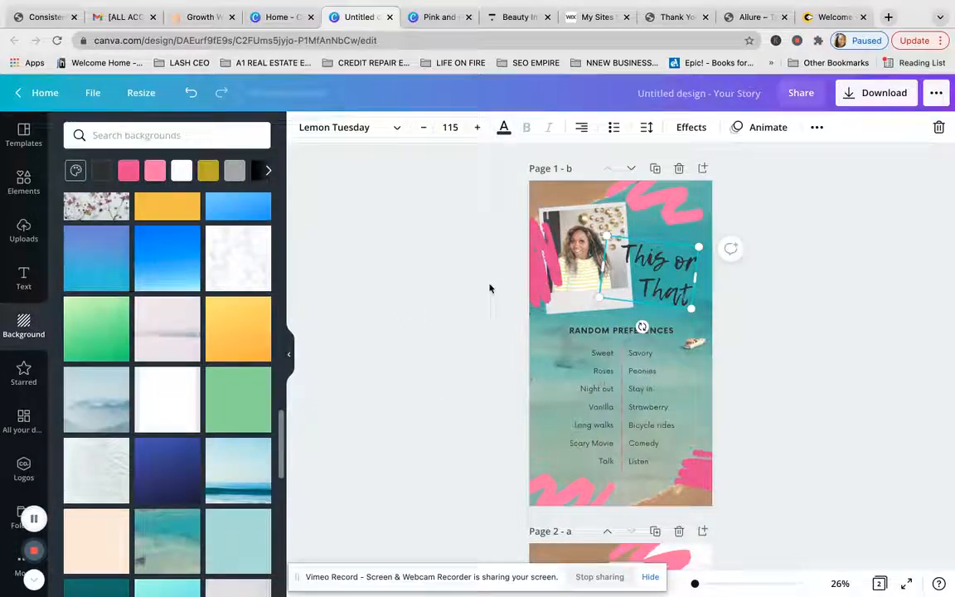
Shorten and thicken the pink vertical divider line between the two preference columns on page 1
{"action": "scroll", "coordinate": [791, 373], "scroll_direction": "down", "scroll_amount": 3}
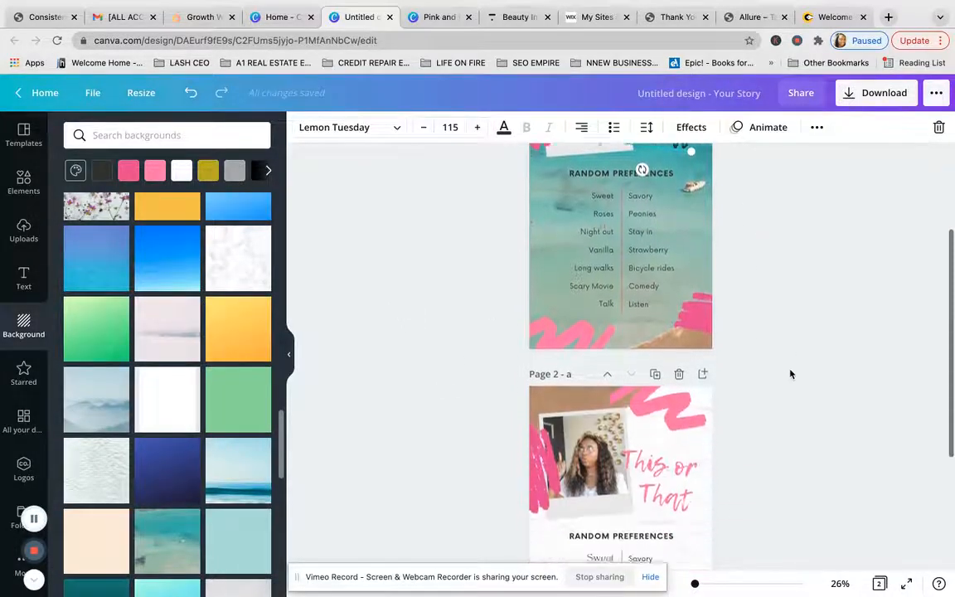
{"action": "scroll", "coordinate": [791, 373], "scroll_direction": "up", "scroll_amount": 3}
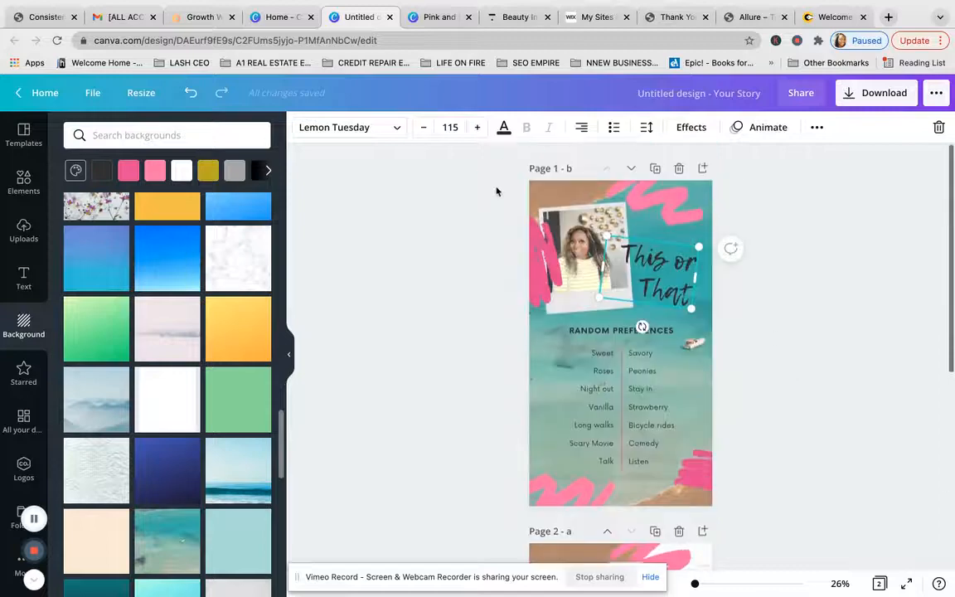
{"action": "scroll", "coordinate": [153, 309], "scroll_direction": "up", "scroll_amount": 10}
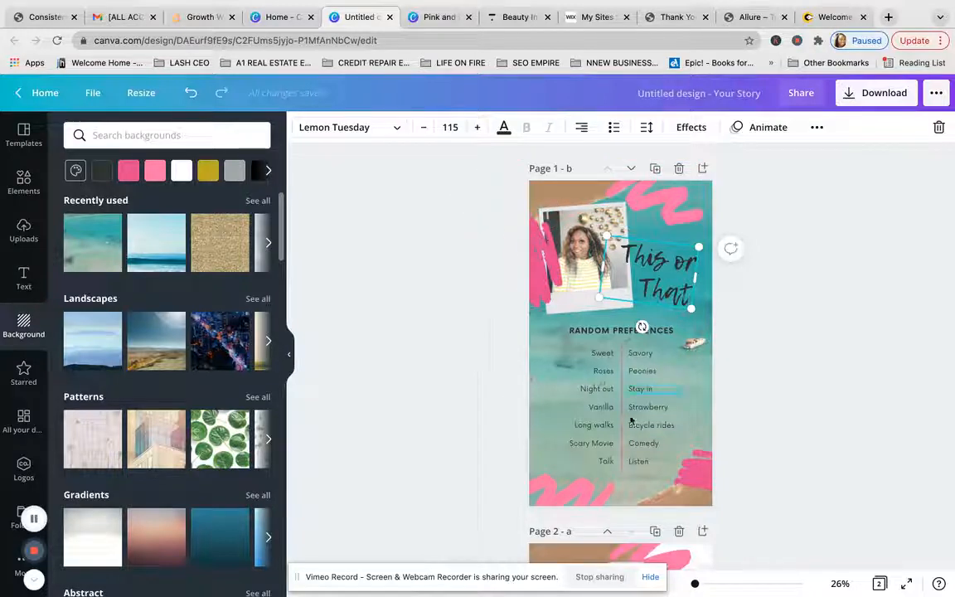
{"action": "left_click", "coordinate": [621, 352]}
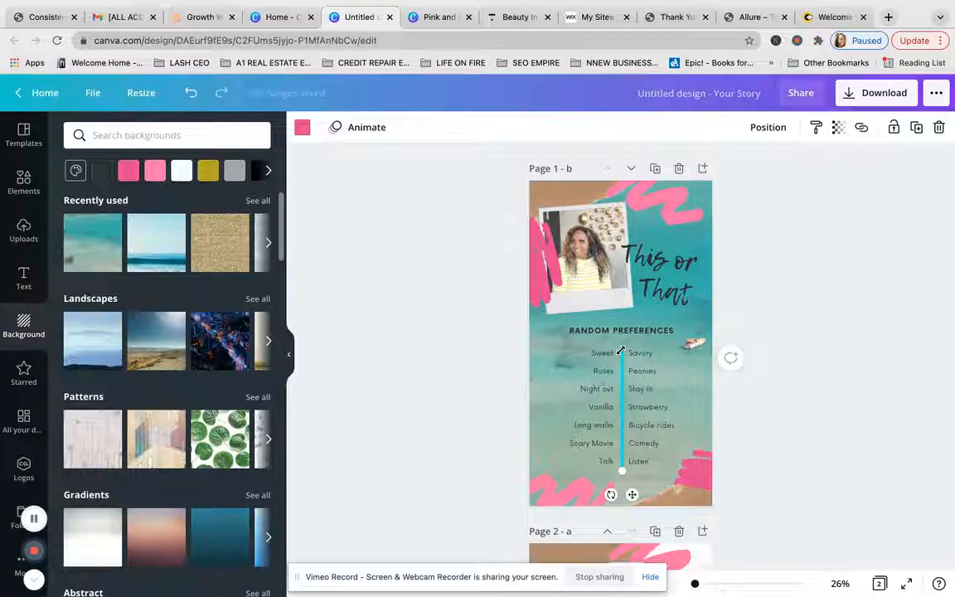
{"action": "mouse_move", "coordinate": [622, 470]}
{"action": "left_mouse_down"}
{"action": "mouse_move", "coordinate": [621, 502]}
{"action": "mouse_move", "coordinate": [621, 463]}
{"action": "left_mouse_up"}
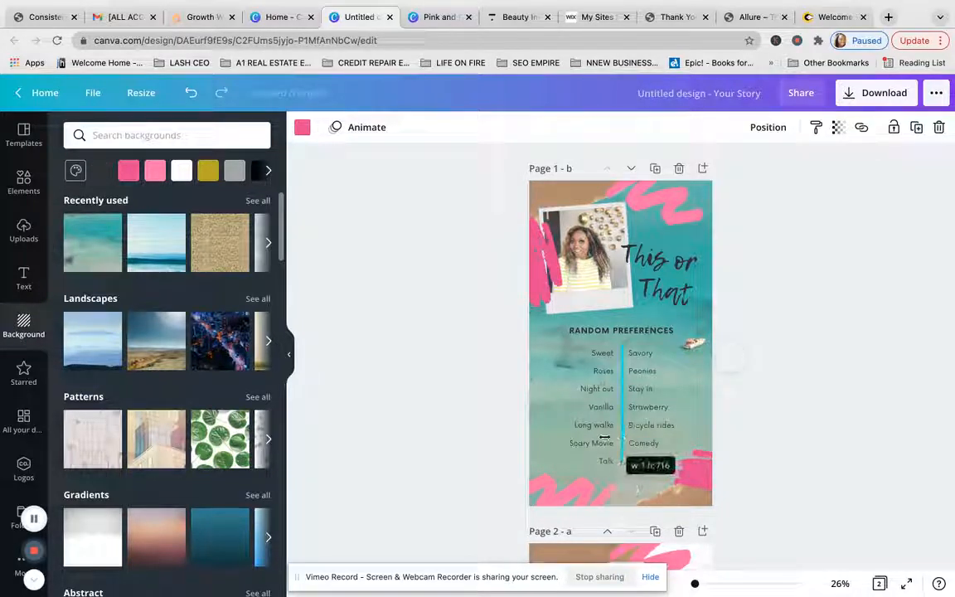
{"action": "left_click_drag", "start_coordinate": [623, 425], "coordinate": [627, 426]}
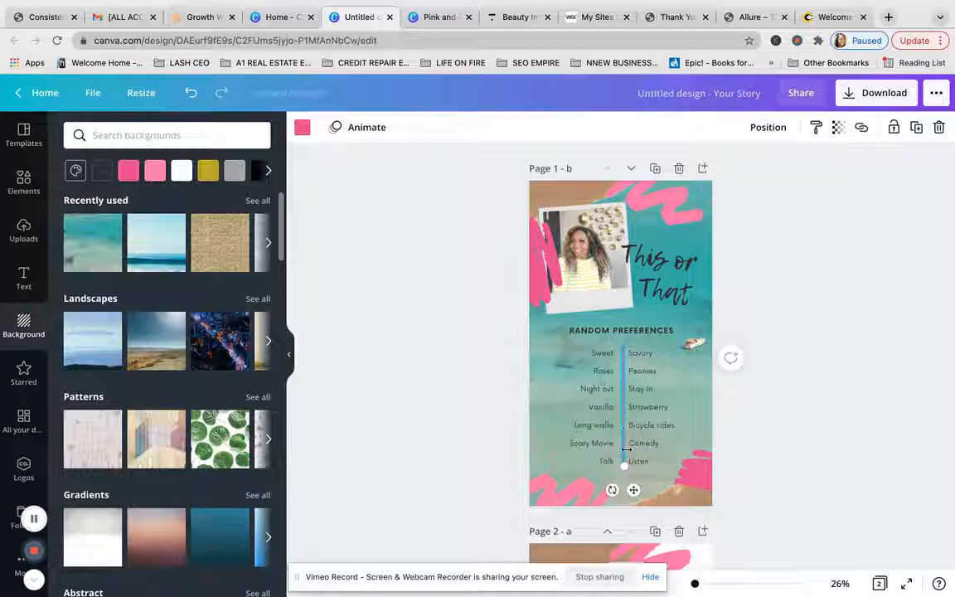
Nudge the divider line slightly left and move the "This or That" heading slightly up and to the right
{"action": "left_click_drag", "start_coordinate": [579, 478], "coordinate": [632, 353]}
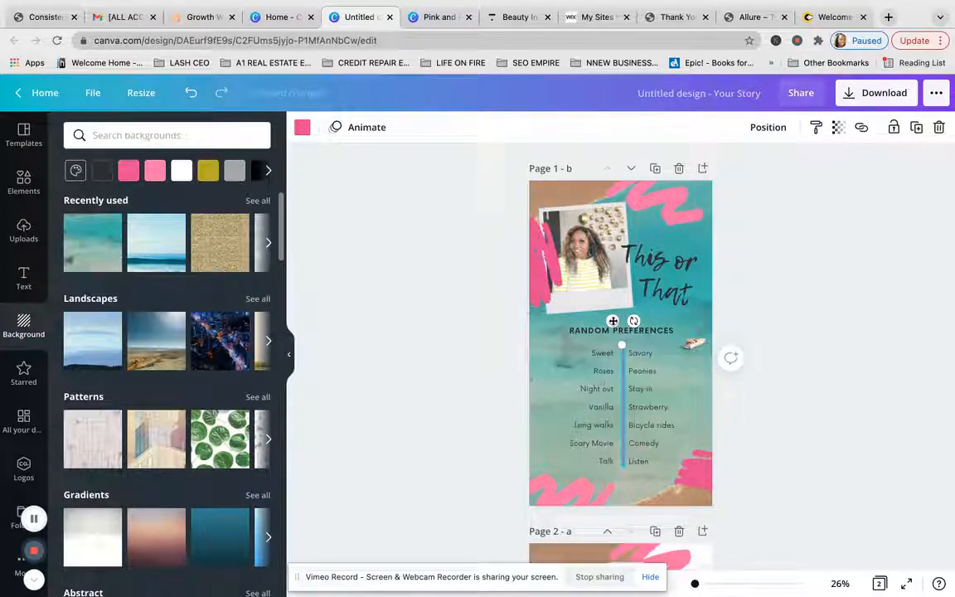
{"action": "mouse_move", "coordinate": [613, 320]}
{"action": "left_mouse_down"}
{"action": "mouse_move", "coordinate": [581, 316]}
{"action": "mouse_move", "coordinate": [610, 320]}
{"action": "left_mouse_up"}
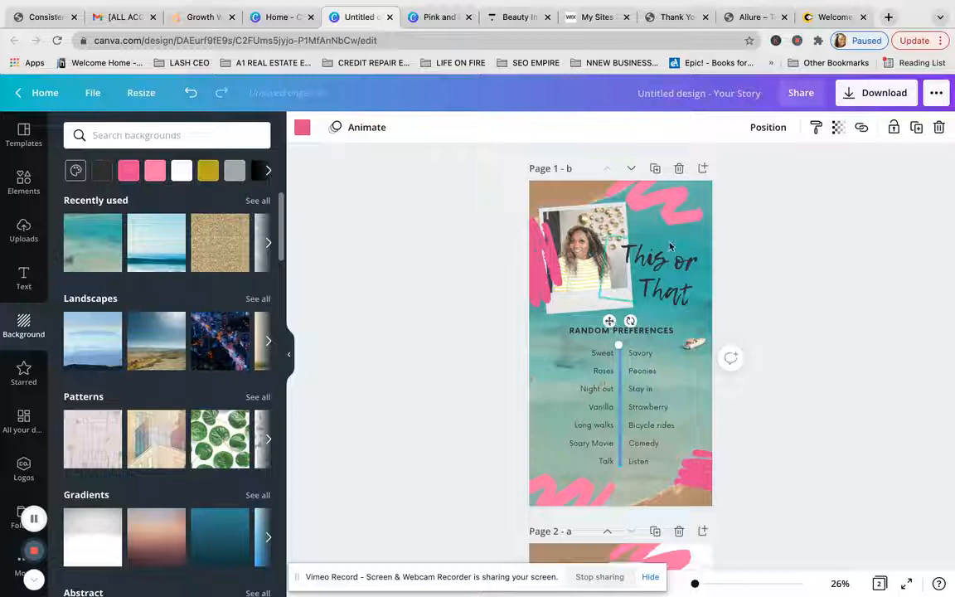
{"action": "left_click", "coordinate": [668, 266]}
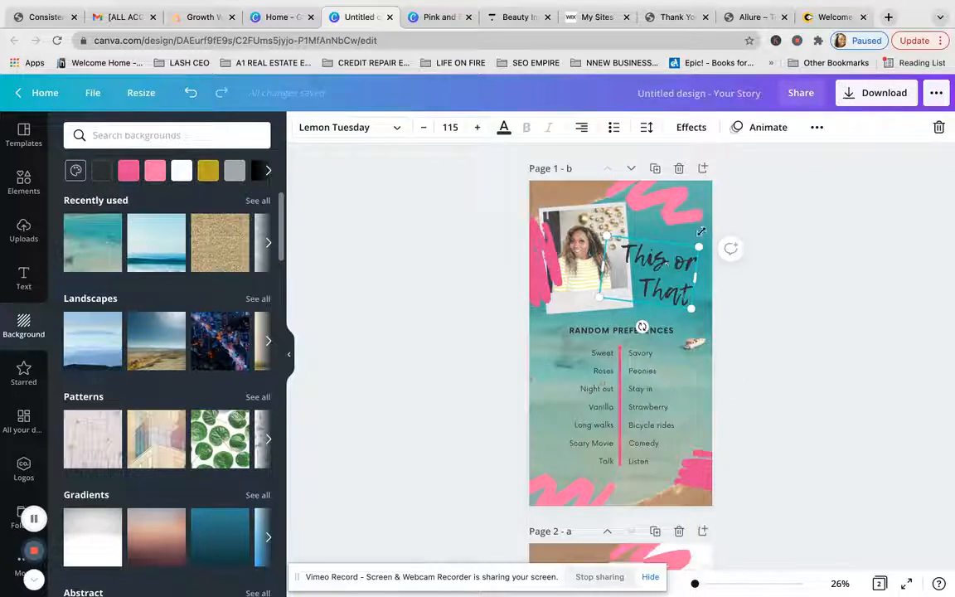
{"action": "mouse_move", "coordinate": [672, 247]}
{"action": "left_mouse_down"}
{"action": "mouse_move", "coordinate": [673, 236]}
{"action": "mouse_move", "coordinate": [677, 267]}
{"action": "left_mouse_up"}
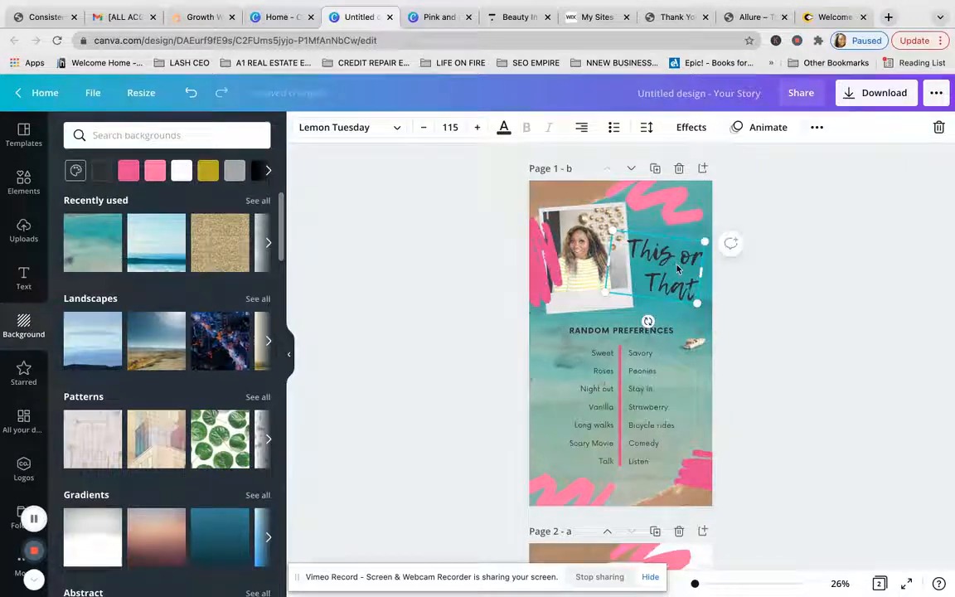
Post the comment "keep this here" on the "This or That" heading and reselect the heading to reopen its comment thread
{"action": "left_click", "coordinate": [733, 246]}
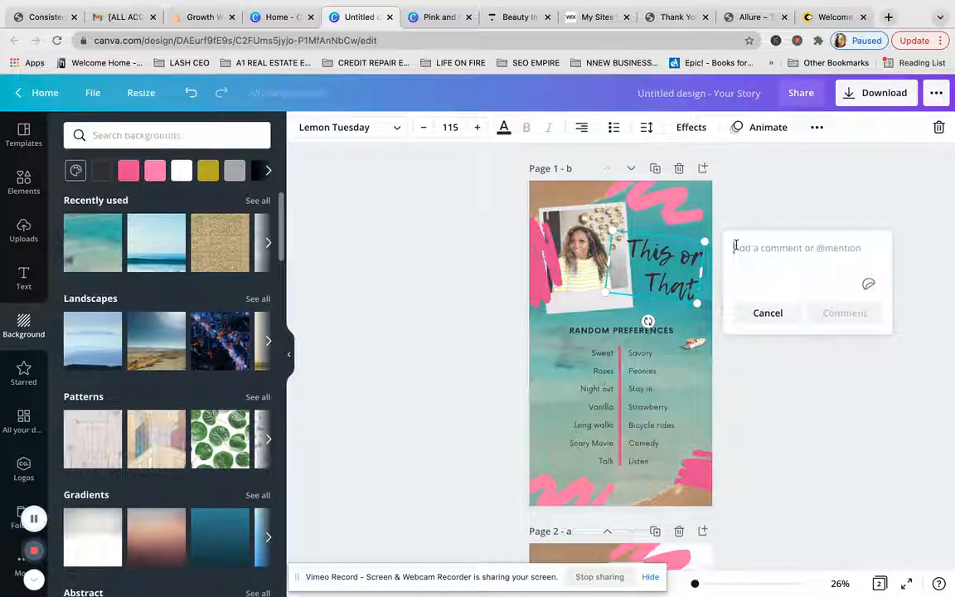
{"action": "type", "text": "keep"}
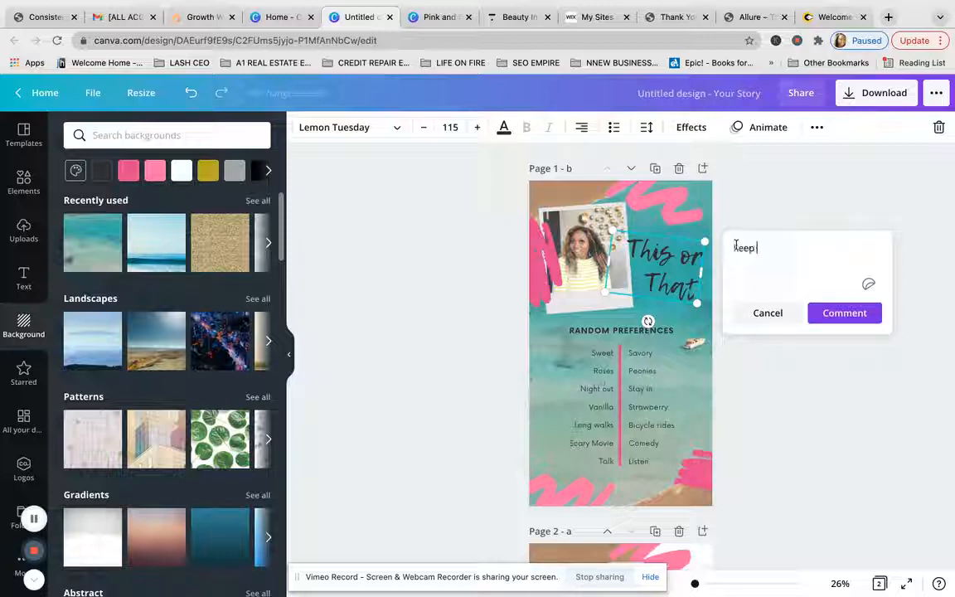
{"action": "type", "text": " this here"}
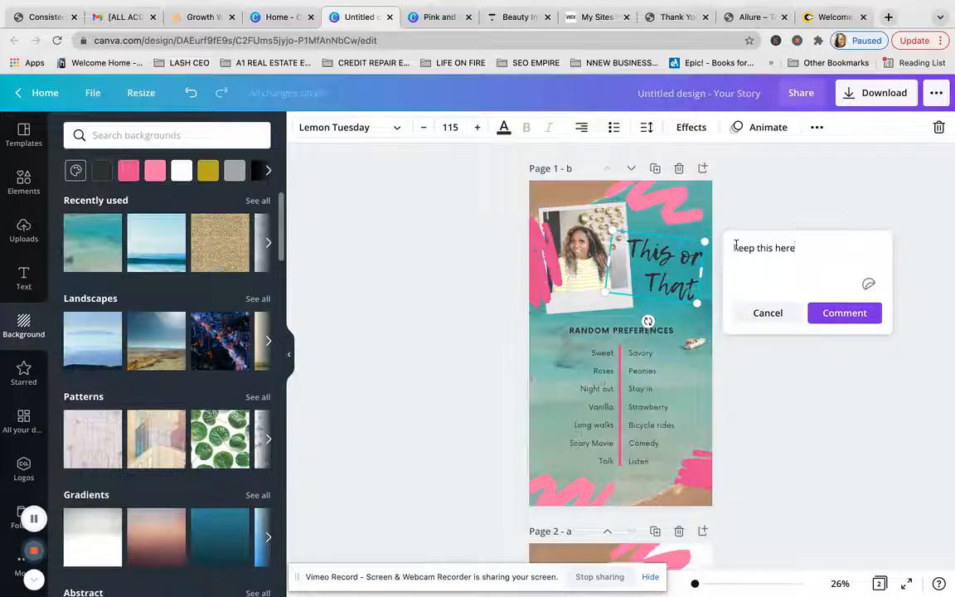
{"action": "left_click", "coordinate": [839, 314]}
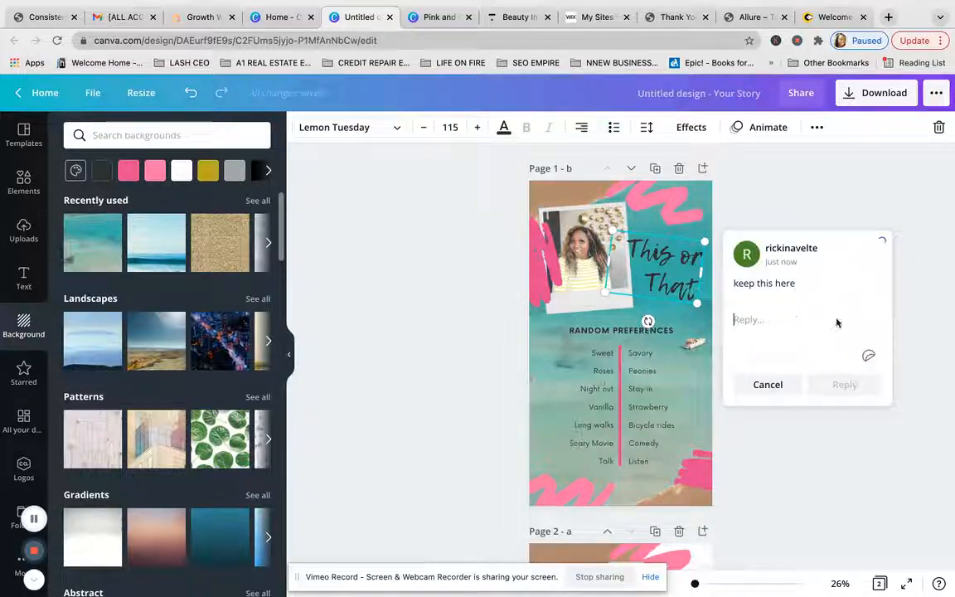
{"action": "left_click", "coordinate": [808, 203]}
{"action": "left_click", "coordinate": [677, 214]}
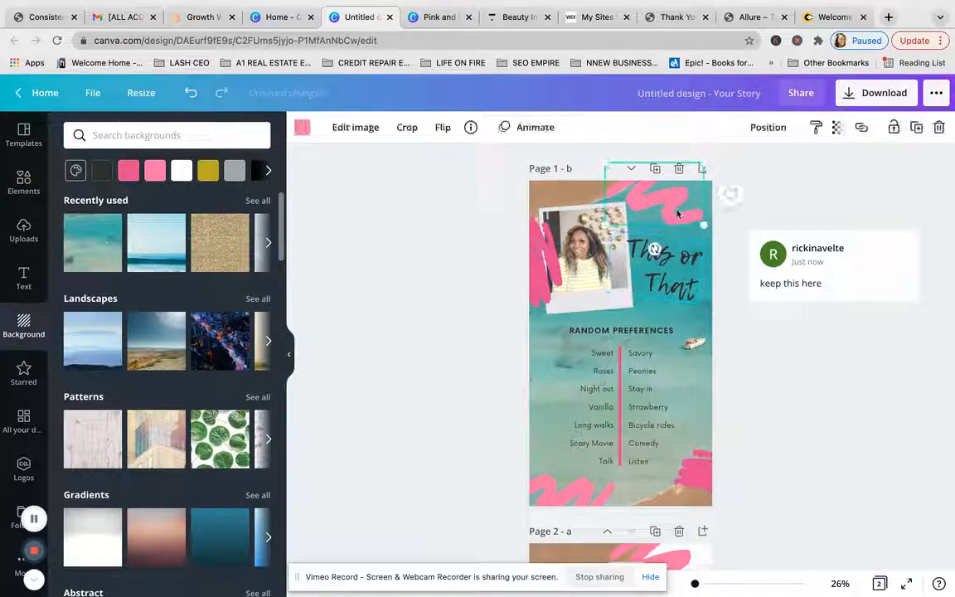
{"action": "left_click", "coordinate": [668, 264]}
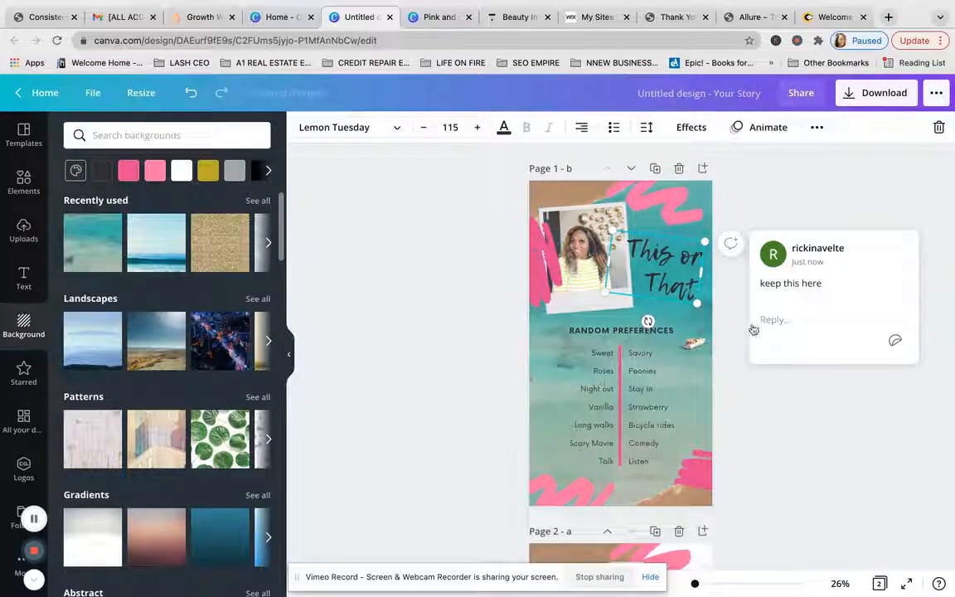
{"action": "left_click", "coordinate": [688, 220]}
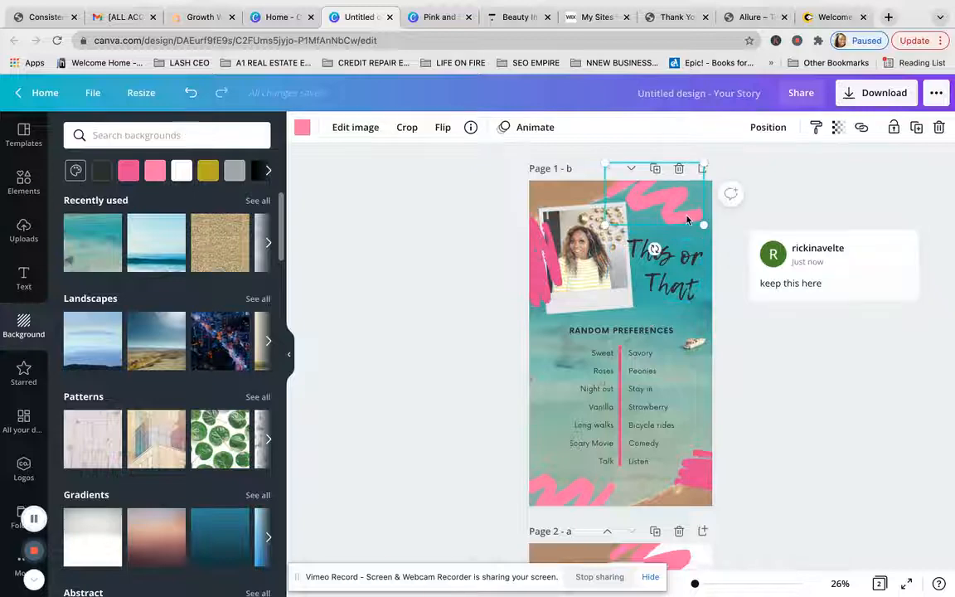
Examine the layering and page-alignment options for the photo on page 1
{"action": "left_click", "coordinate": [589, 249]}
{"action": "scroll", "coordinate": [585, 270], "scroll_direction": "down", "scroll_amount": 2}
{"action": "scroll", "coordinate": [584, 270], "scroll_direction": "up", "scroll_amount": 2}
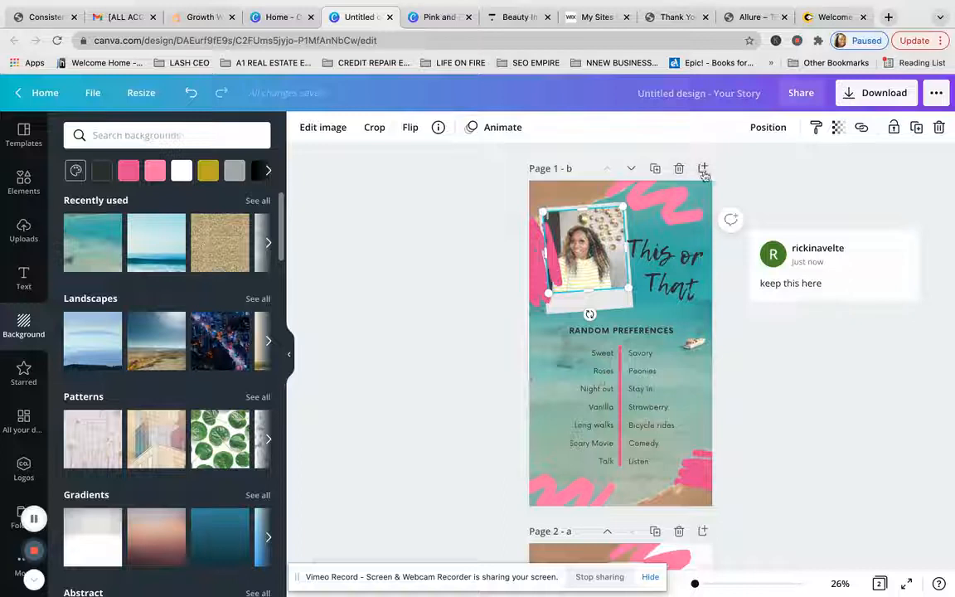
{"action": "left_click", "coordinate": [776, 131]}
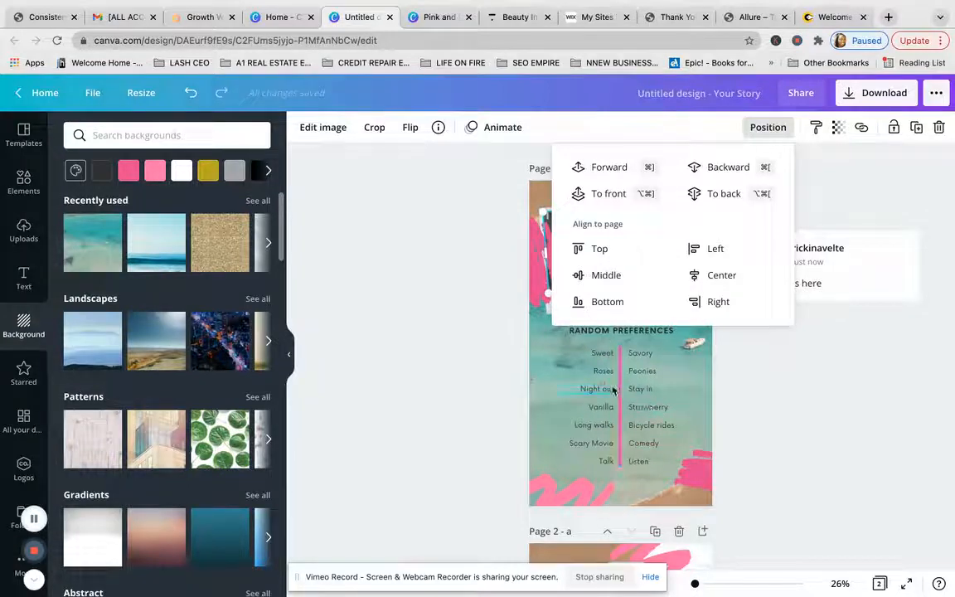
{"action": "left_click", "coordinate": [546, 375]}
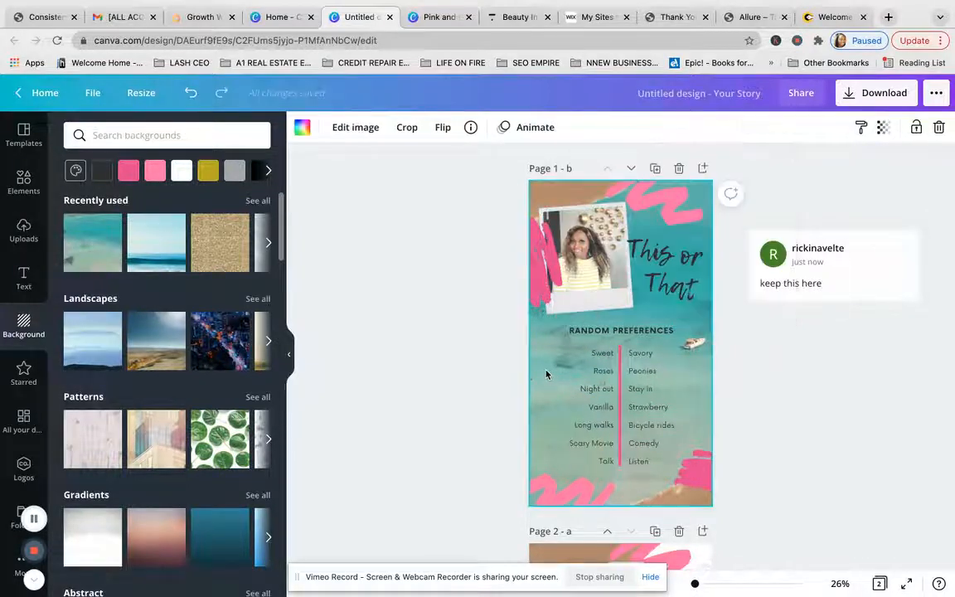
Move the pink brush stroke beside the photo one layer backward and one layer forward again
{"action": "left_click", "coordinate": [539, 269]}
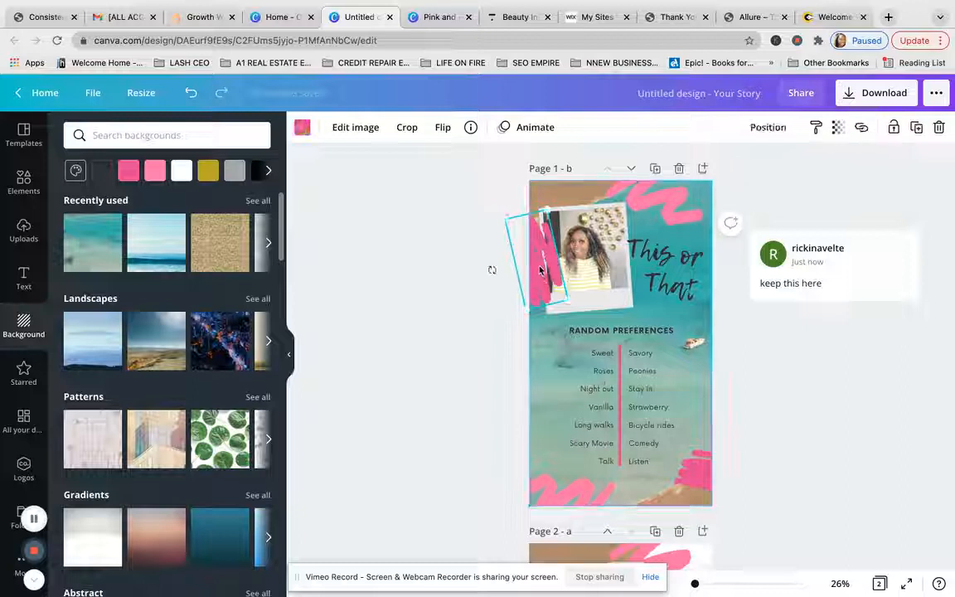
{"action": "left_click", "coordinate": [771, 129]}
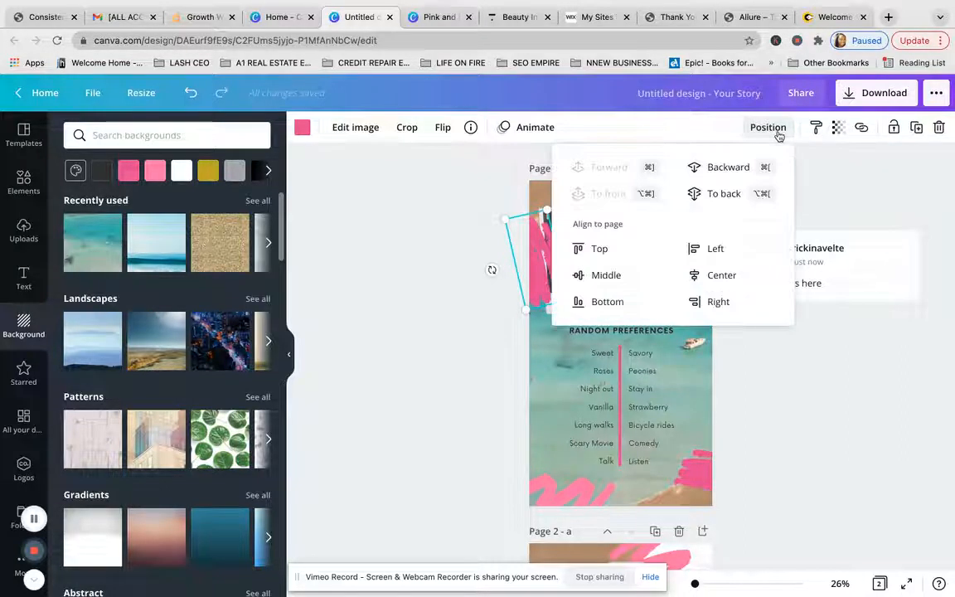
{"action": "left_click", "coordinate": [733, 174]}
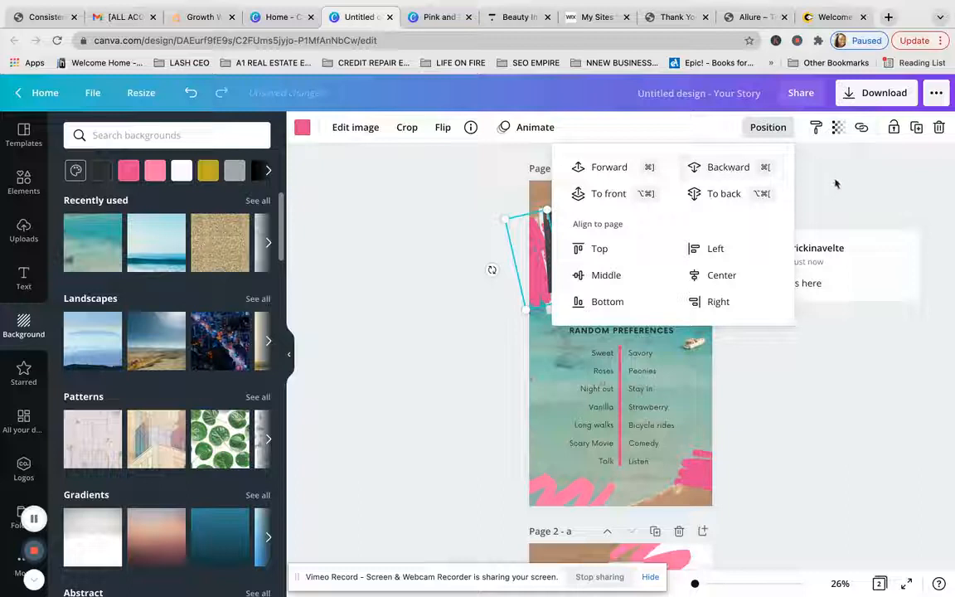
{"action": "key", "text": "Escape"}
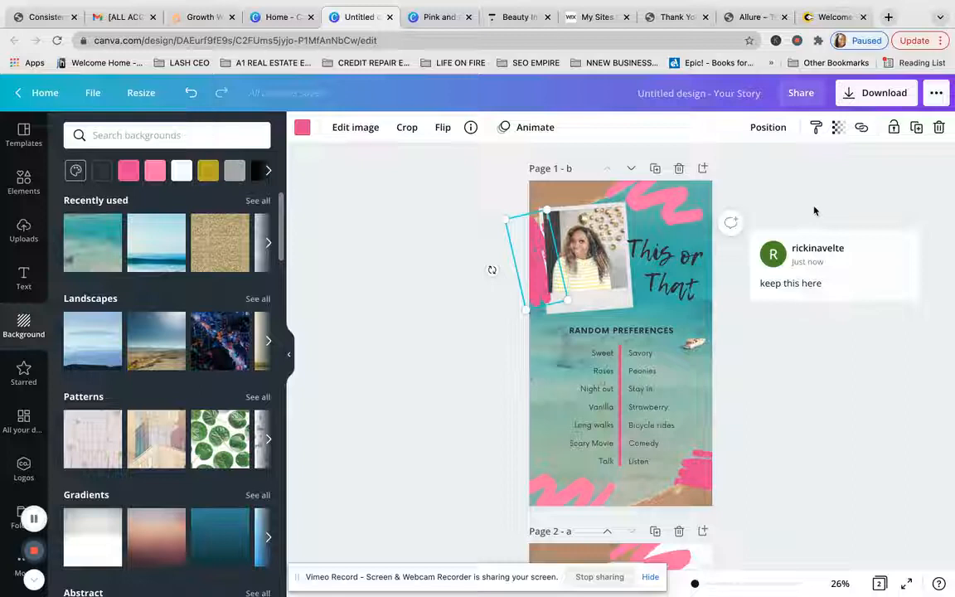
{"action": "left_click", "coordinate": [768, 126]}
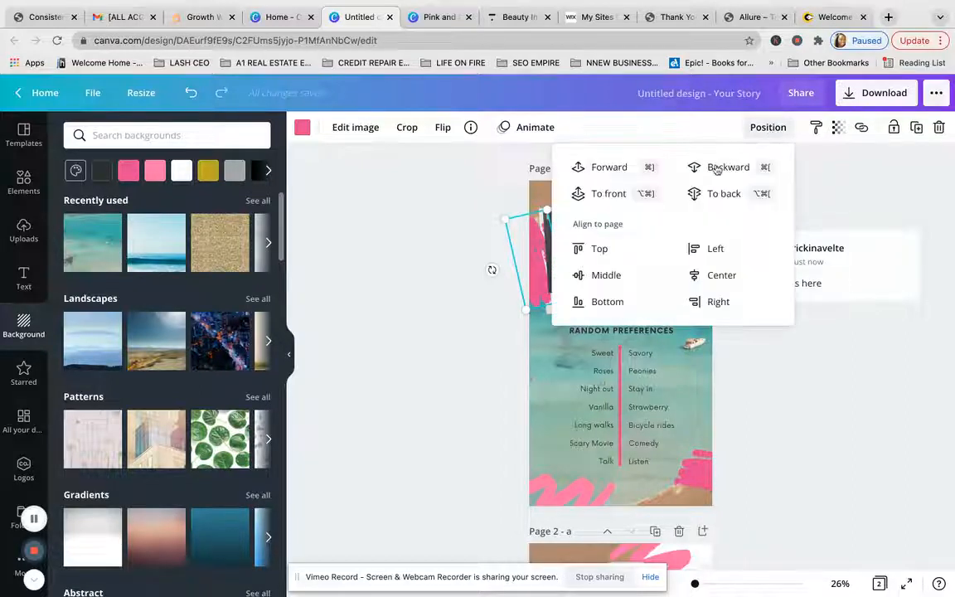
{"action": "left_click", "coordinate": [626, 170]}
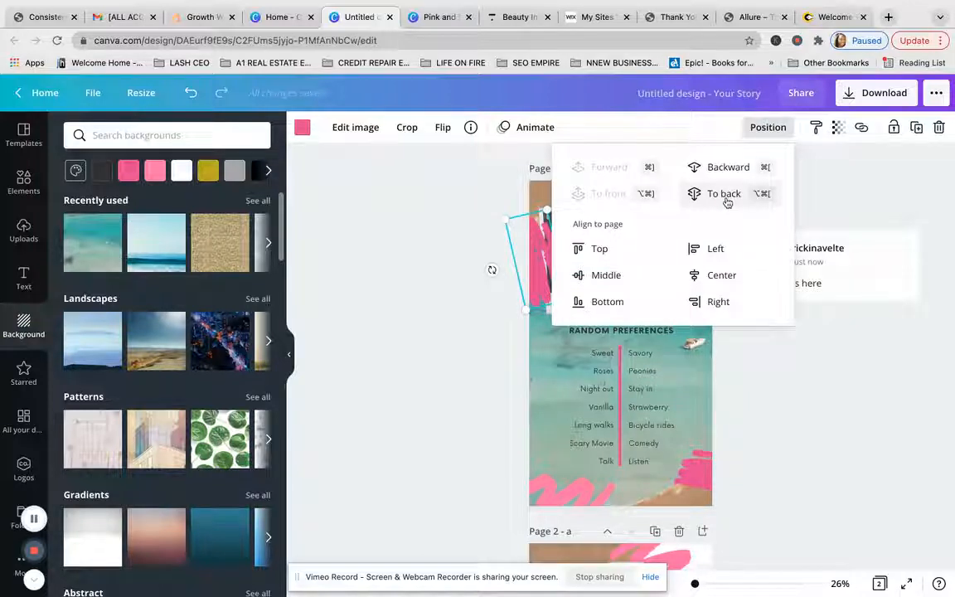
Send the pink brush stroke beside the photo to the back and return it to the front
{"action": "left_click", "coordinate": [726, 195]}
{"action": "left_click", "coordinate": [799, 166]}
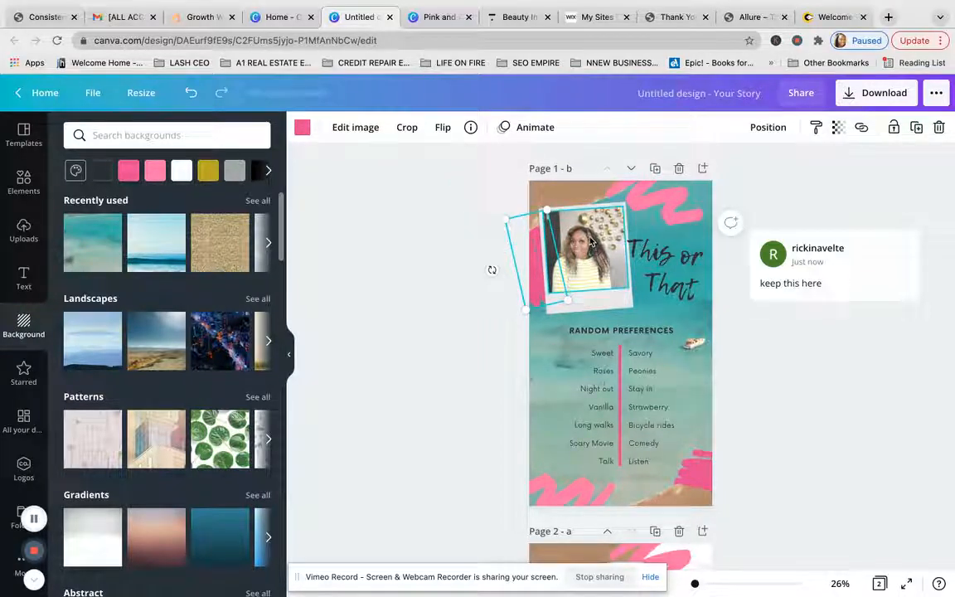
{"action": "left_click", "coordinate": [766, 128]}
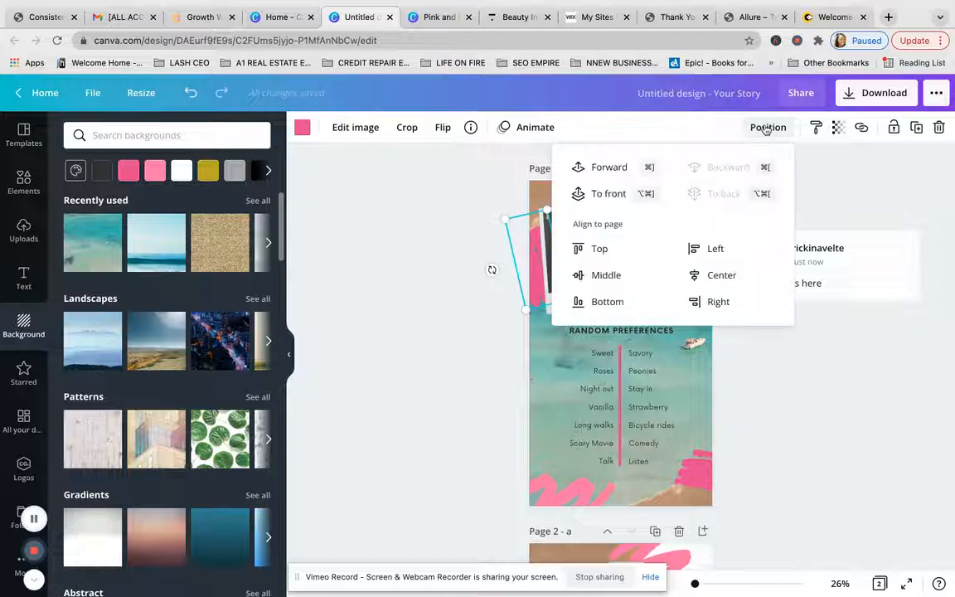
{"action": "left_click", "coordinate": [614, 194]}
{"action": "left_click", "coordinate": [825, 195]}
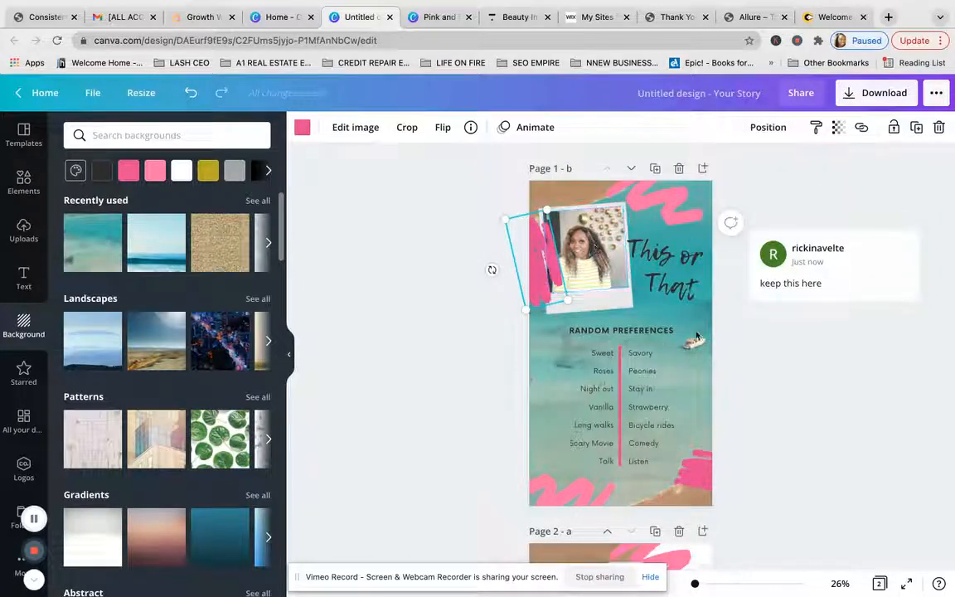
Centre-align the text of the "This or That" heading on page 1
{"action": "left_click", "coordinate": [688, 274]}
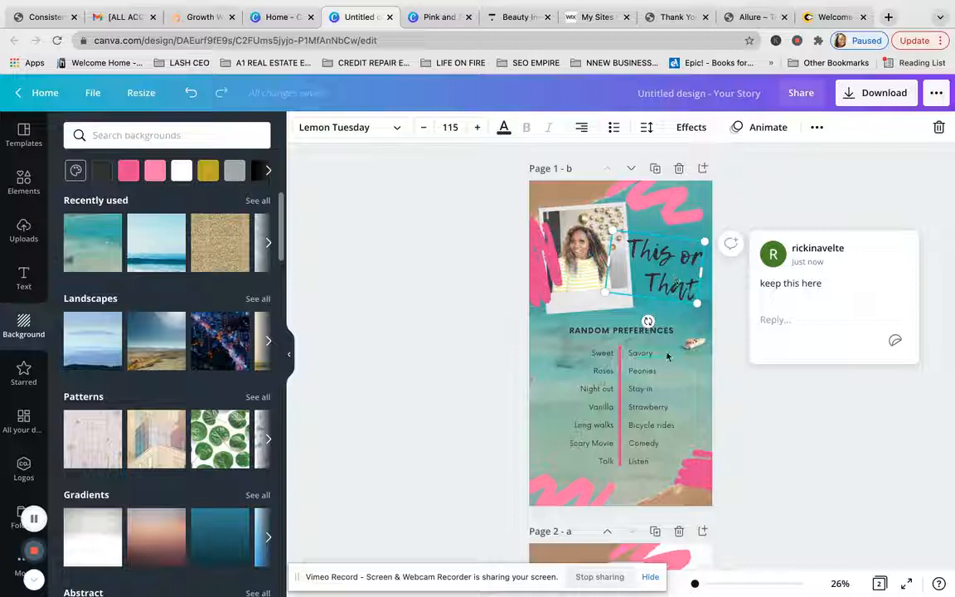
{"action": "left_click", "coordinate": [817, 128]}
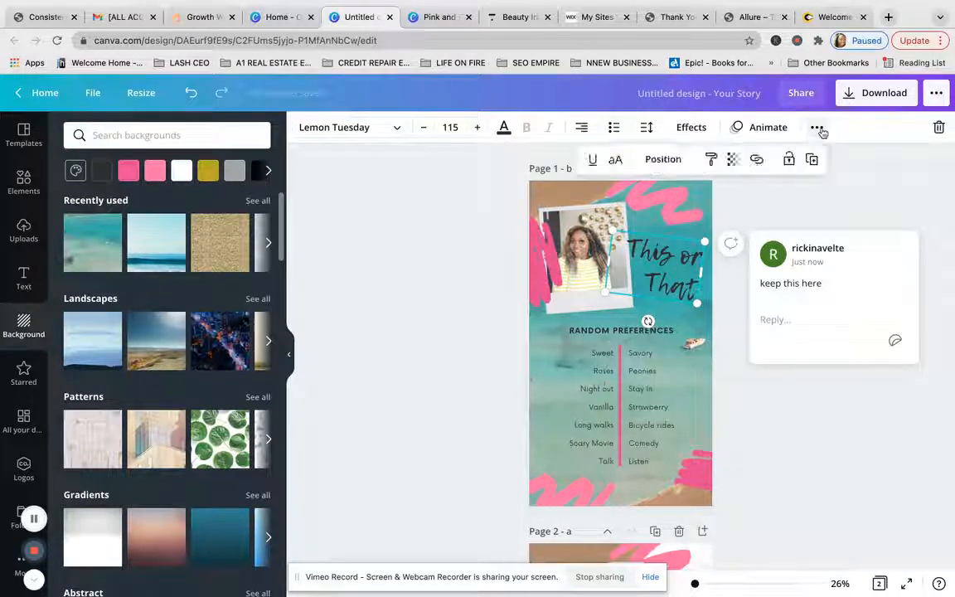
{"action": "left_click", "coordinate": [512, 216]}
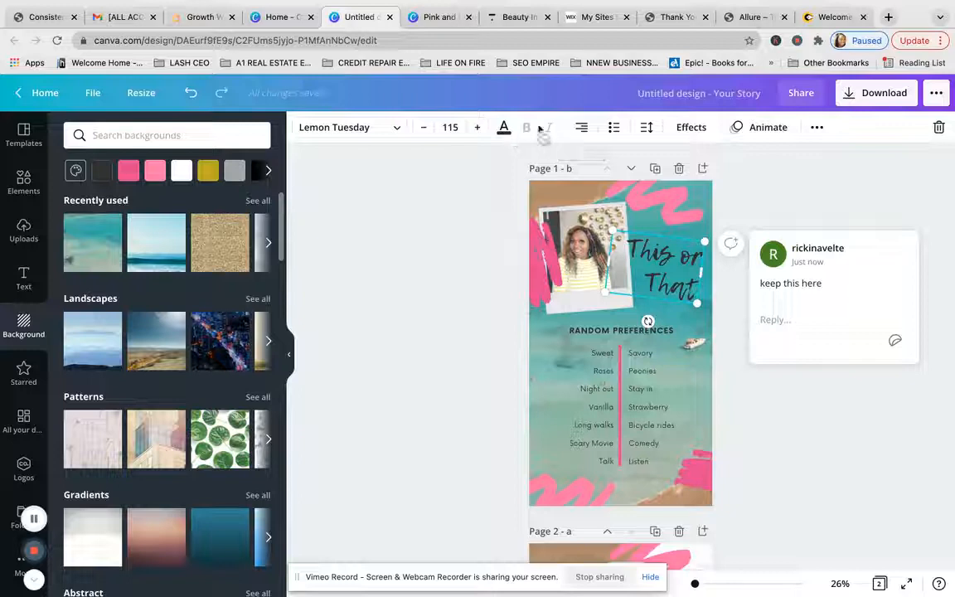
{"action": "left_click", "coordinate": [582, 129]}
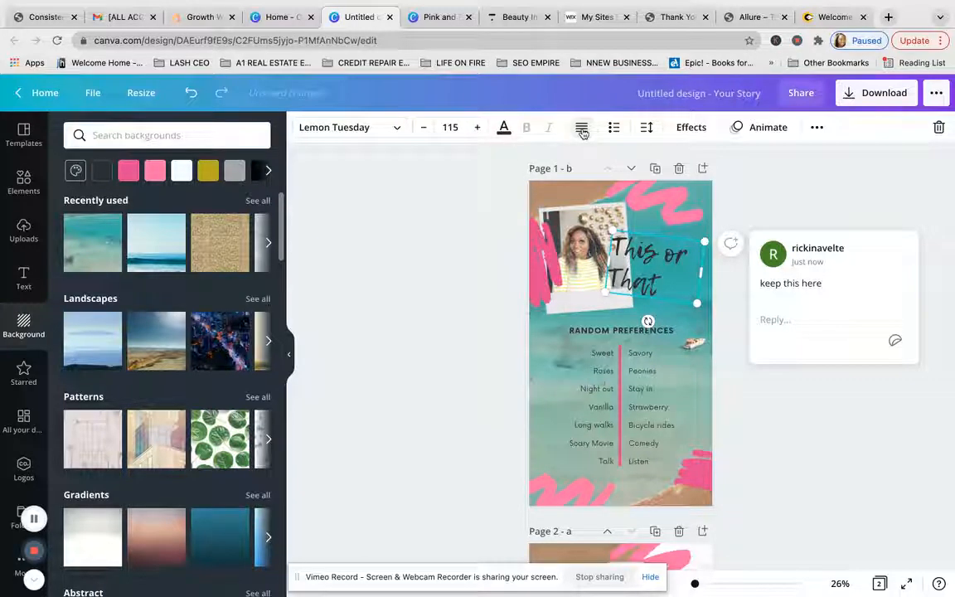
{"action": "left_click", "coordinate": [583, 129]}
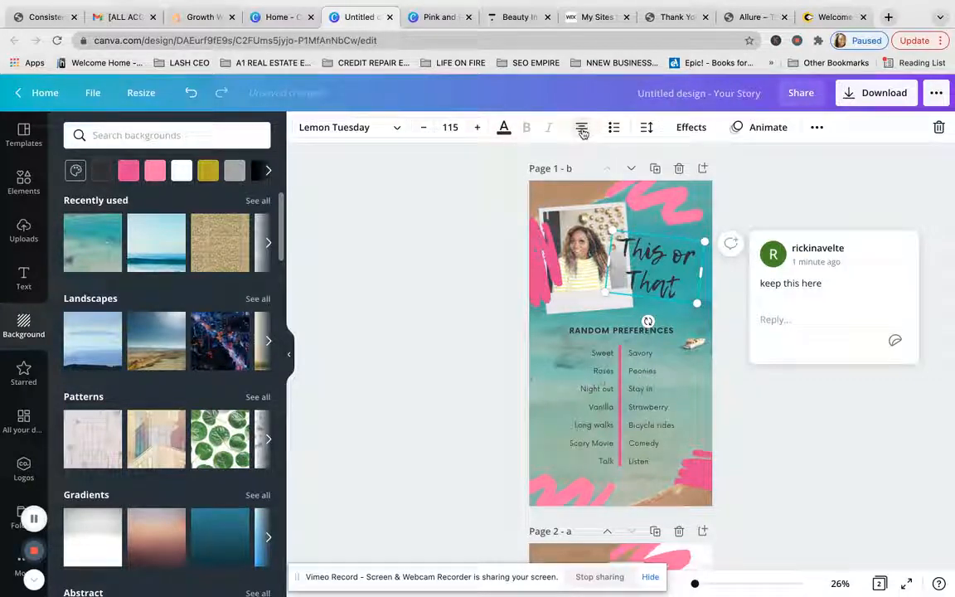
Set the "This or That" heading's letter spacing to 22 and its line spacing to 1.4
{"action": "left_click", "coordinate": [646, 128]}
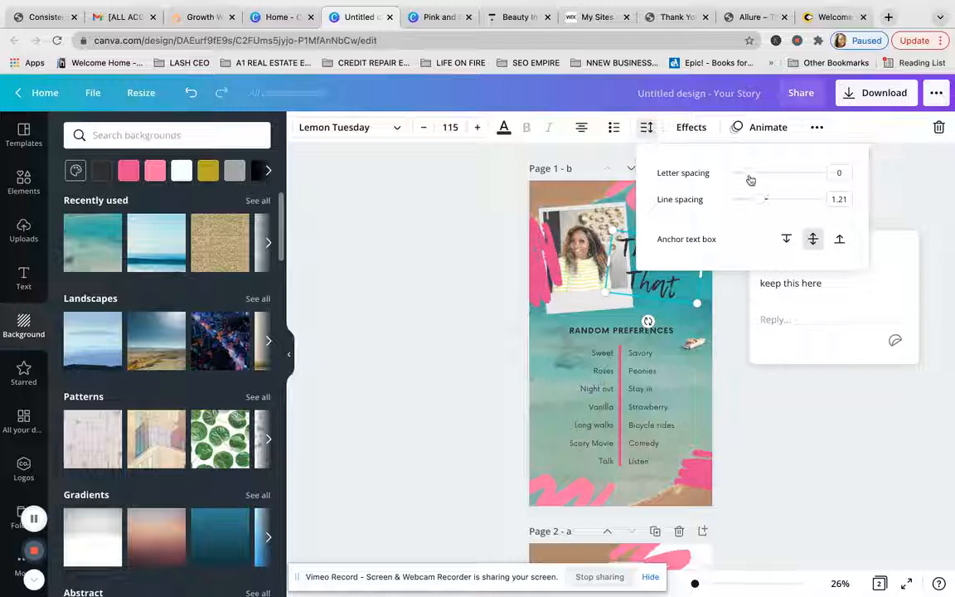
{"action": "left_click_drag", "start_coordinate": [749, 178], "coordinate": [767, 201]}
{"action": "left_click", "coordinate": [762, 200]}
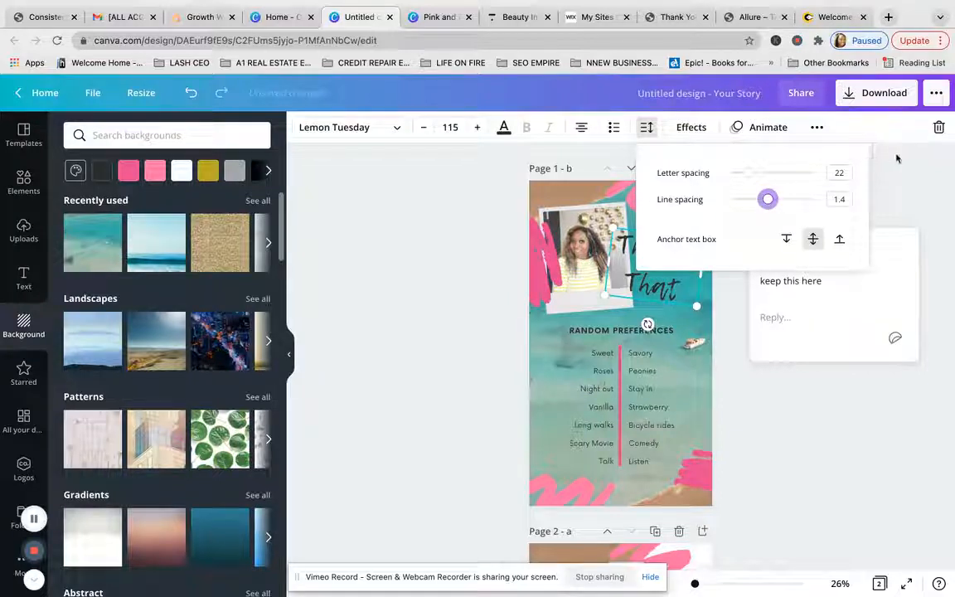
{"action": "left_click", "coordinate": [907, 179]}
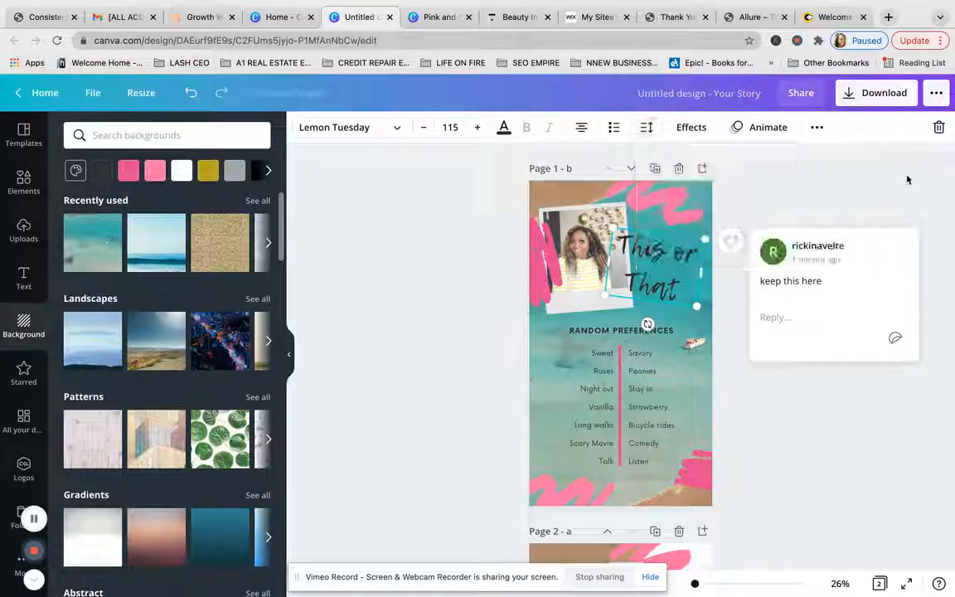
Try the Neon text effect on the "This or That" heading and apply Glitch with its default settings
{"action": "left_click", "coordinate": [688, 129]}
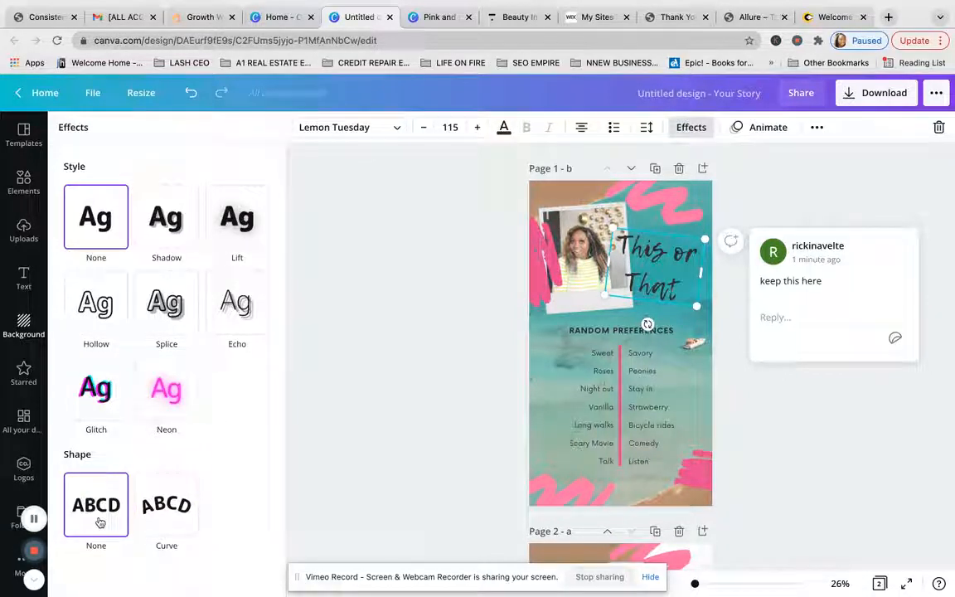
{"action": "left_click", "coordinate": [103, 402]}
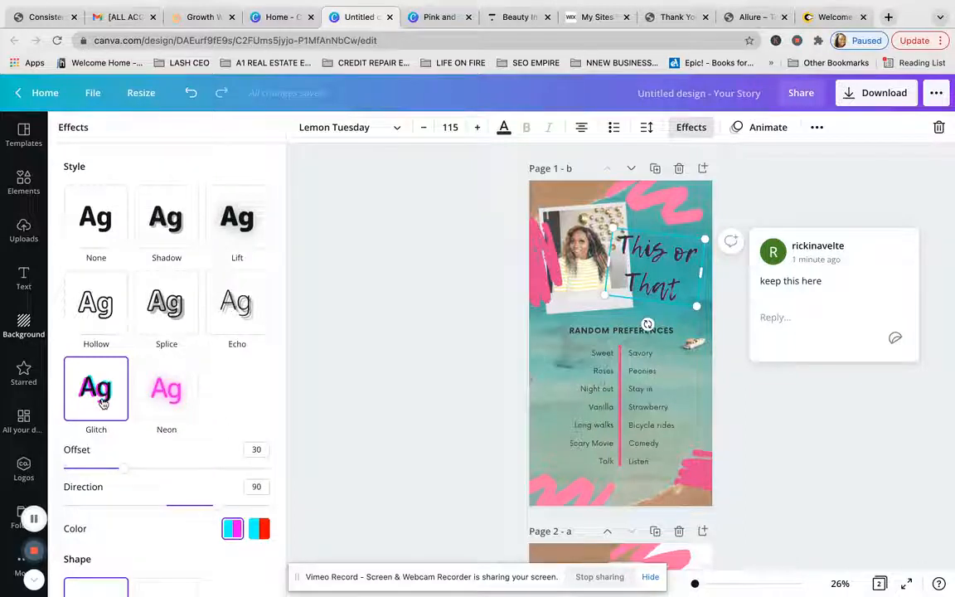
{"action": "left_click", "coordinate": [169, 404]}
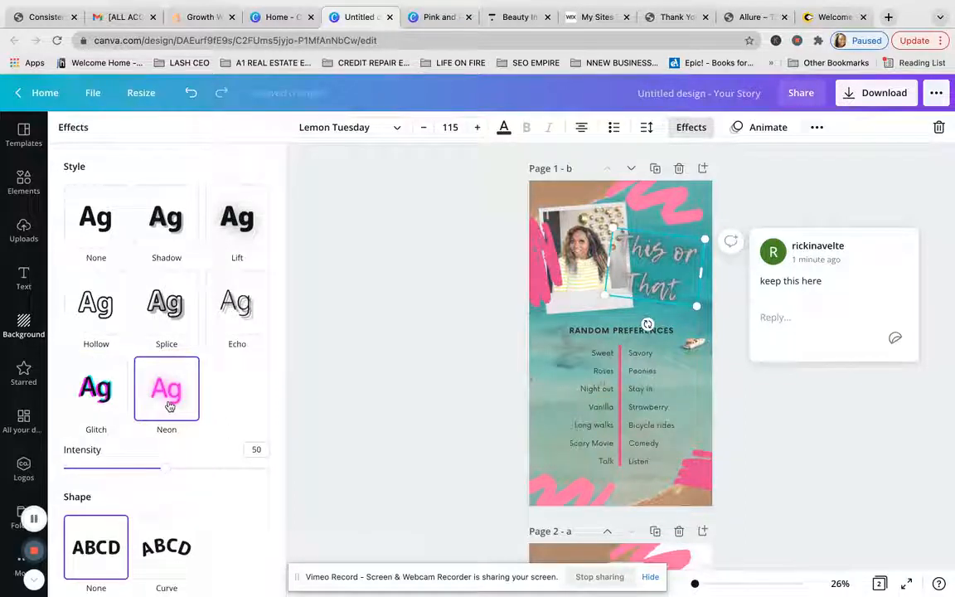
{"action": "left_click", "coordinate": [107, 387]}
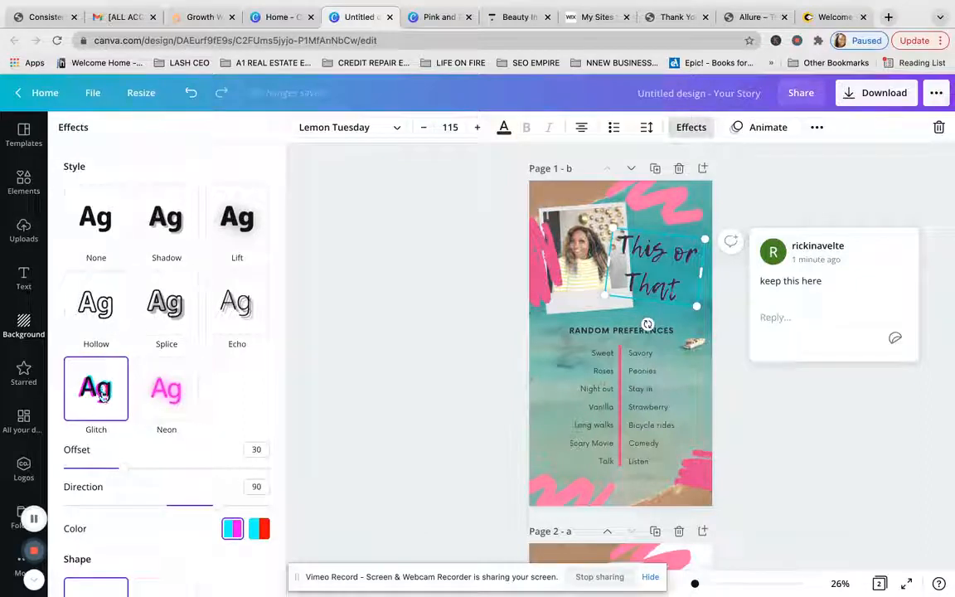
{"action": "left_click", "coordinate": [339, 324]}
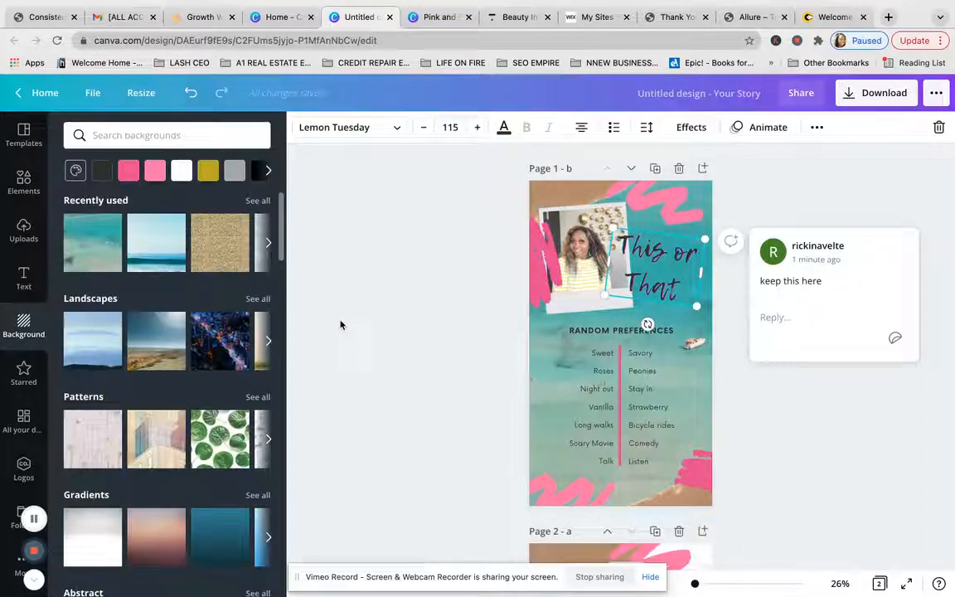
Try the Shift, Bounce and Block text animations on the "This or That" heading and reset its animation to None
{"action": "left_click", "coordinate": [738, 127]}
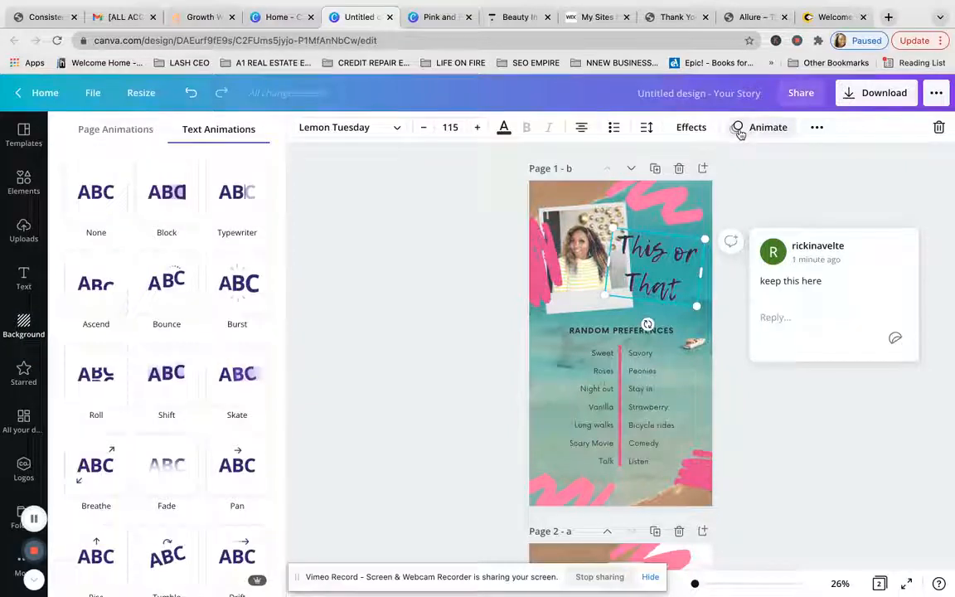
{"action": "left_click", "coordinate": [162, 373]}
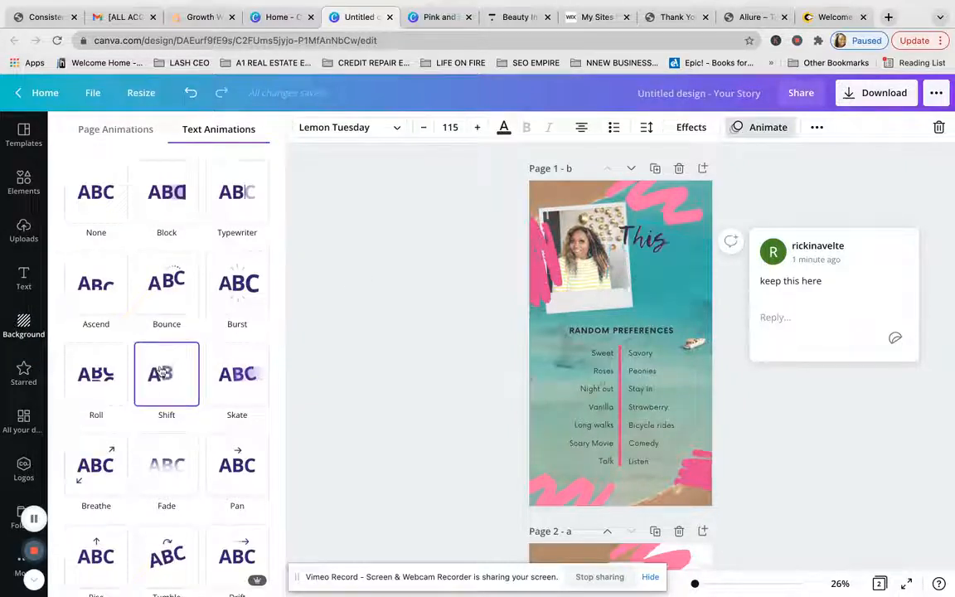
{"action": "left_click", "coordinate": [163, 300]}
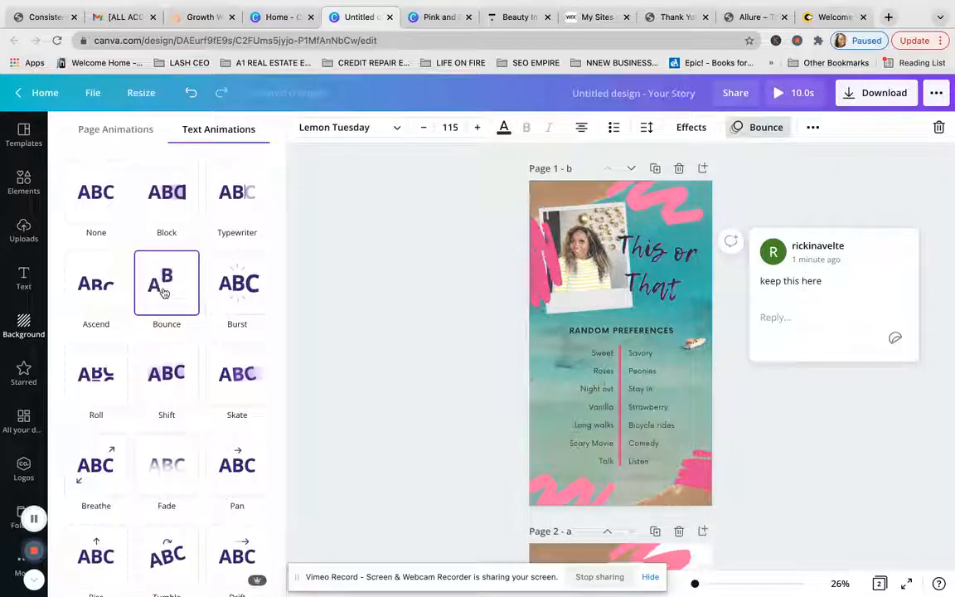
{"action": "left_click", "coordinate": [163, 200]}
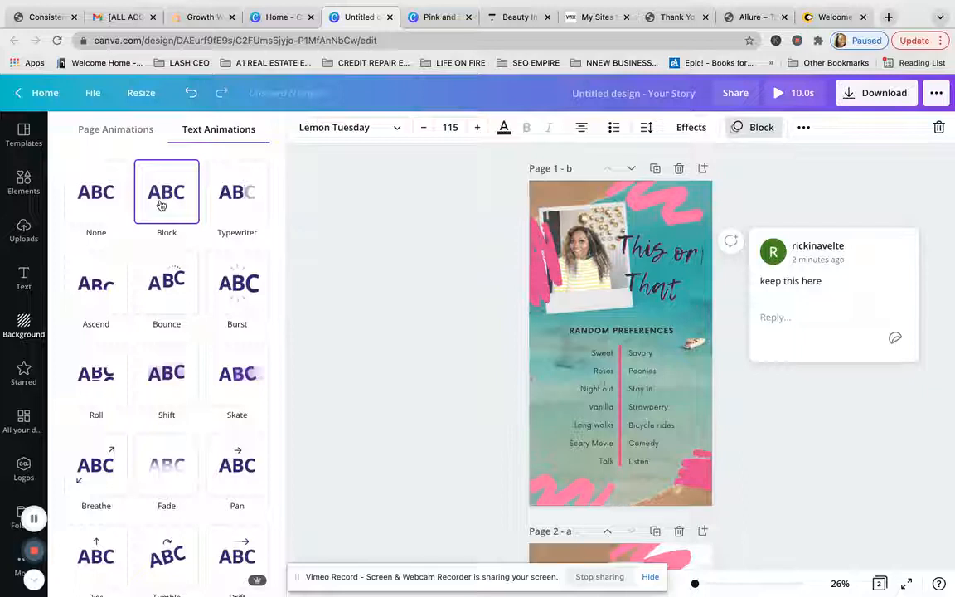
{"action": "left_click", "coordinate": [90, 203]}
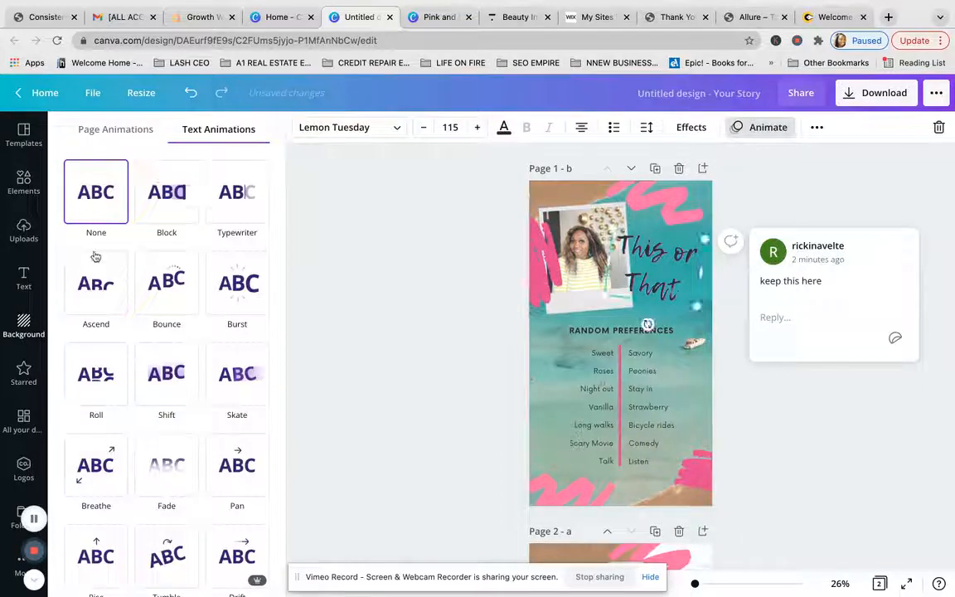
Preview the Ascend, Burst, Skate and Pan text animations on the "This or That" heading and apply Fade
{"action": "left_click", "coordinate": [95, 286]}
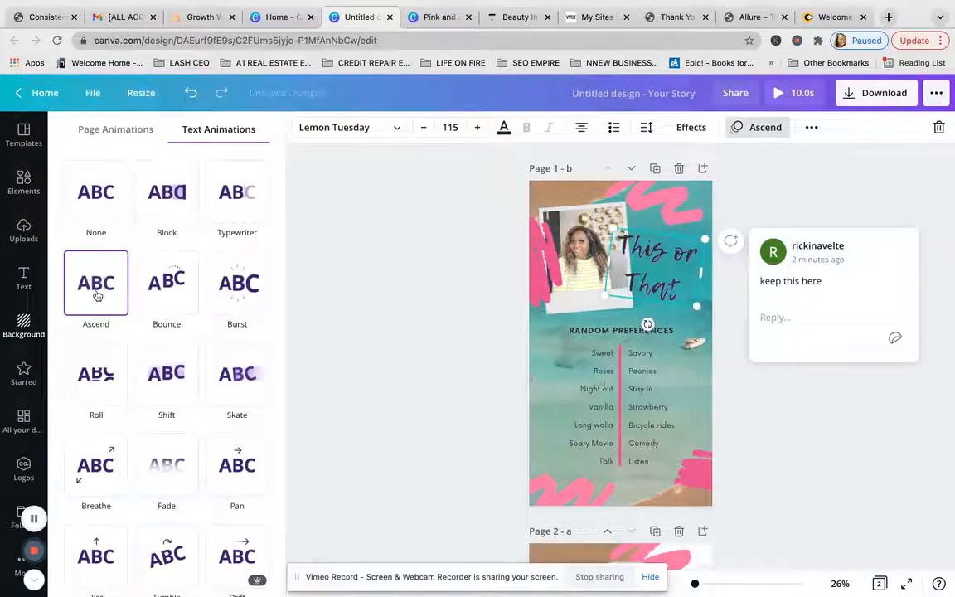
{"action": "left_click", "coordinate": [239, 290]}
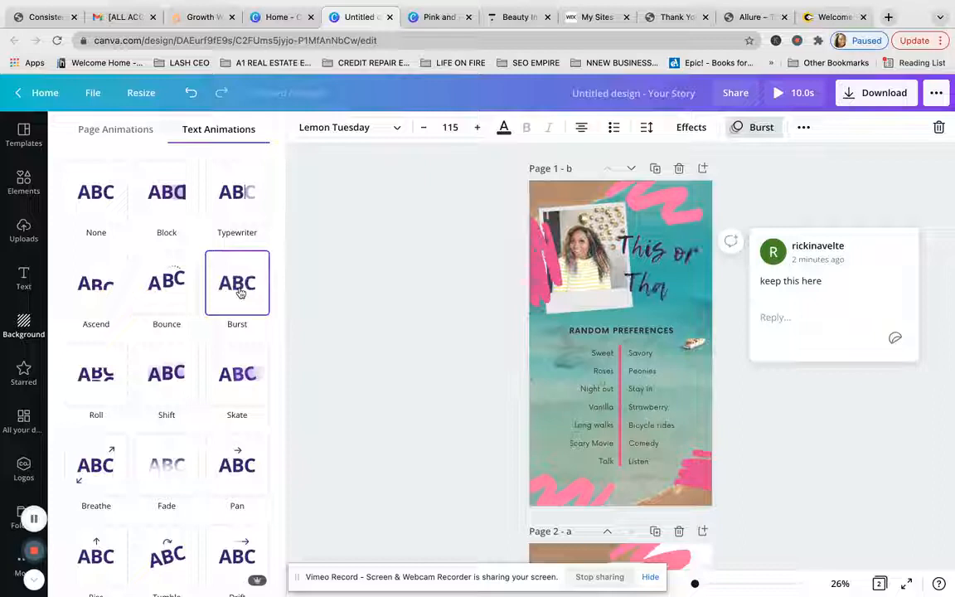
{"action": "left_click", "coordinate": [249, 384]}
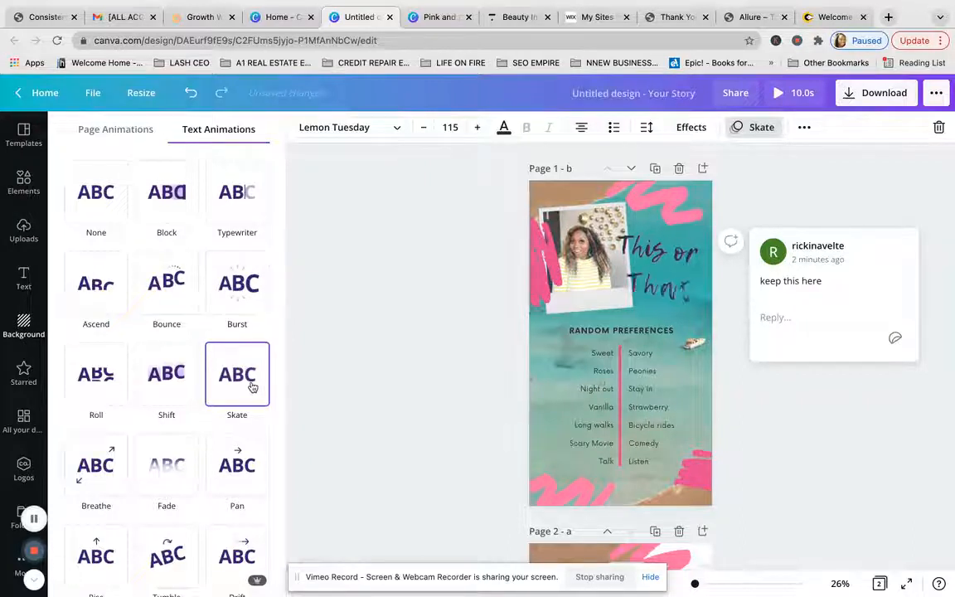
{"action": "left_click", "coordinate": [241, 468]}
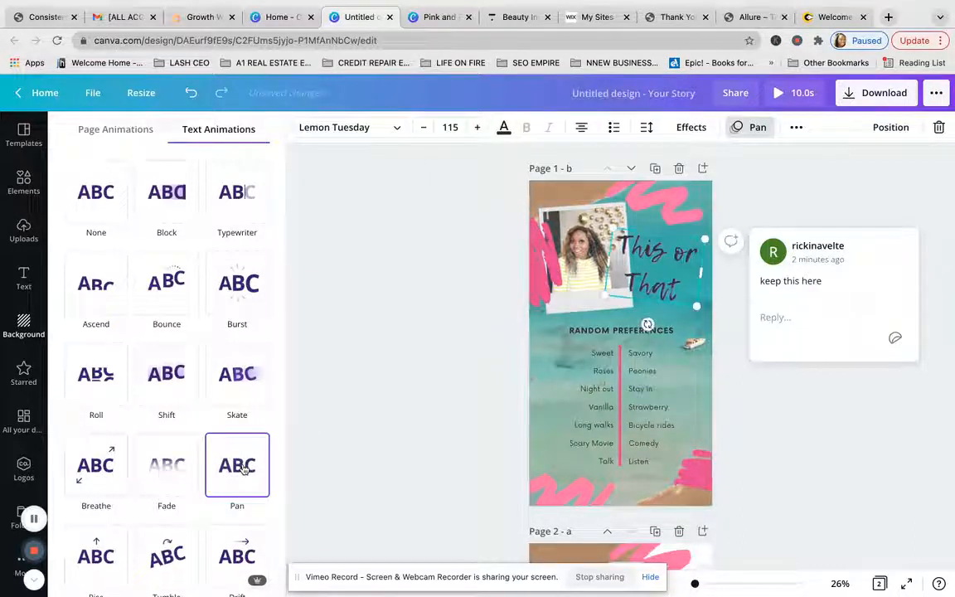
{"action": "left_click", "coordinate": [179, 467]}
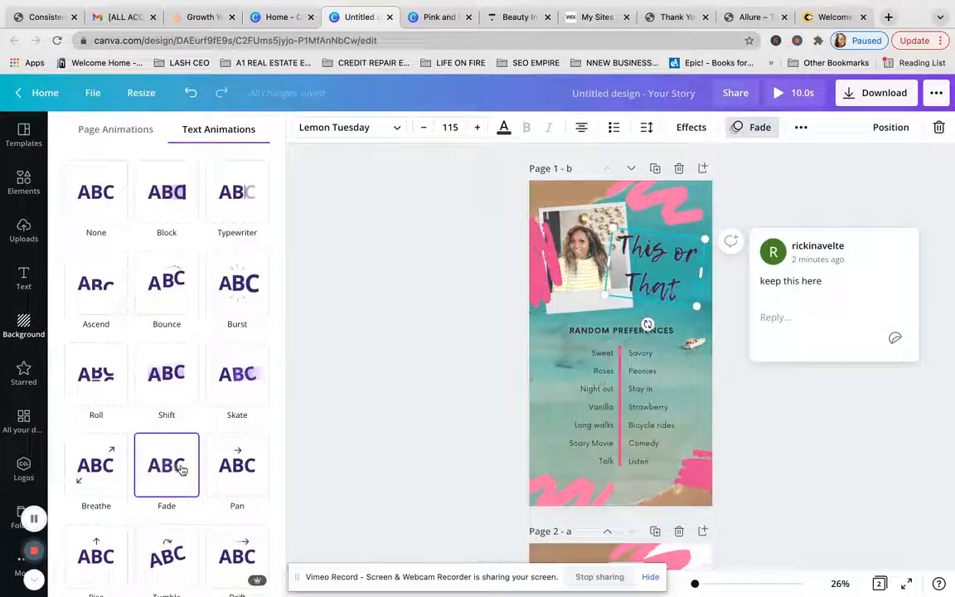
Preview the Stomp, Tectonic, Baseline, Pop and Neon text animations on the "This or That" heading and apply Scrapbook
{"action": "scroll", "coordinate": [180, 468], "scroll_direction": "down", "scroll_amount": 3}
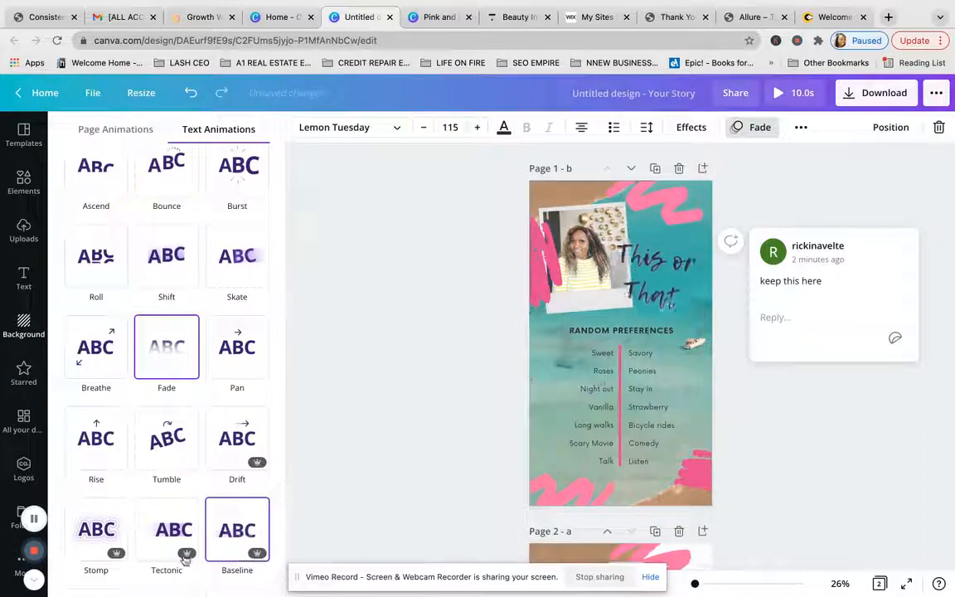
{"action": "left_click", "coordinate": [97, 537]}
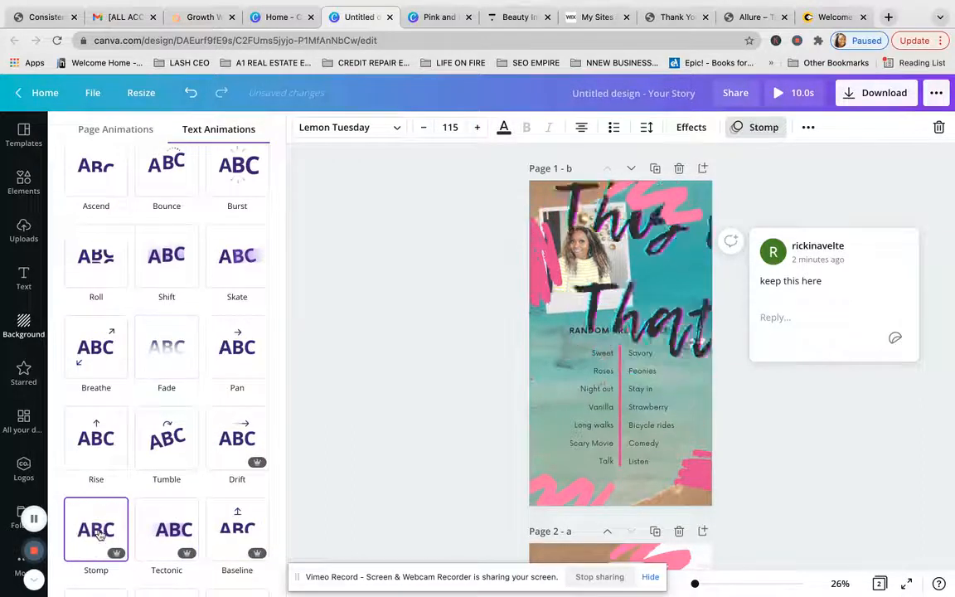
{"action": "left_click", "coordinate": [166, 529]}
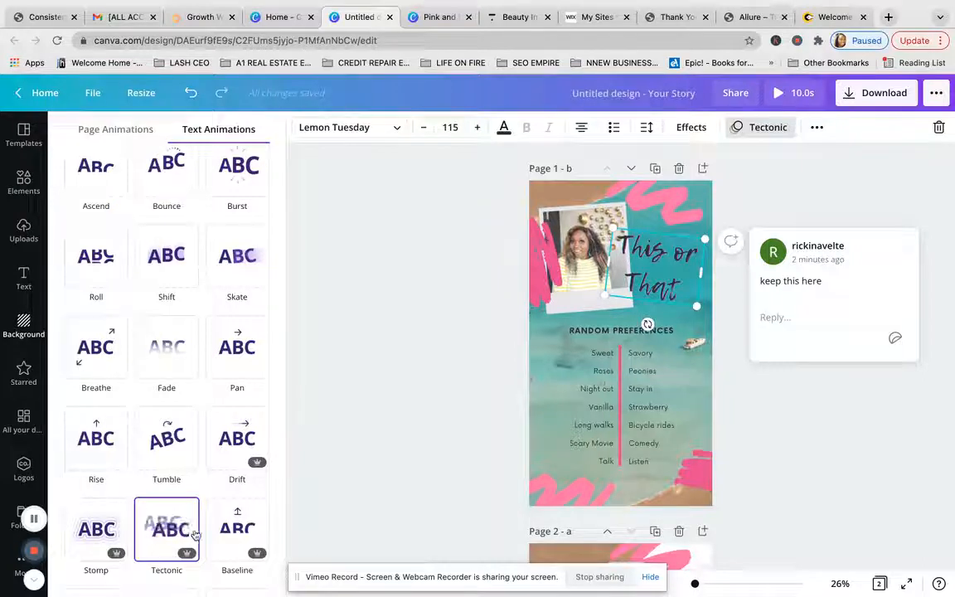
{"action": "left_click", "coordinate": [248, 542]}
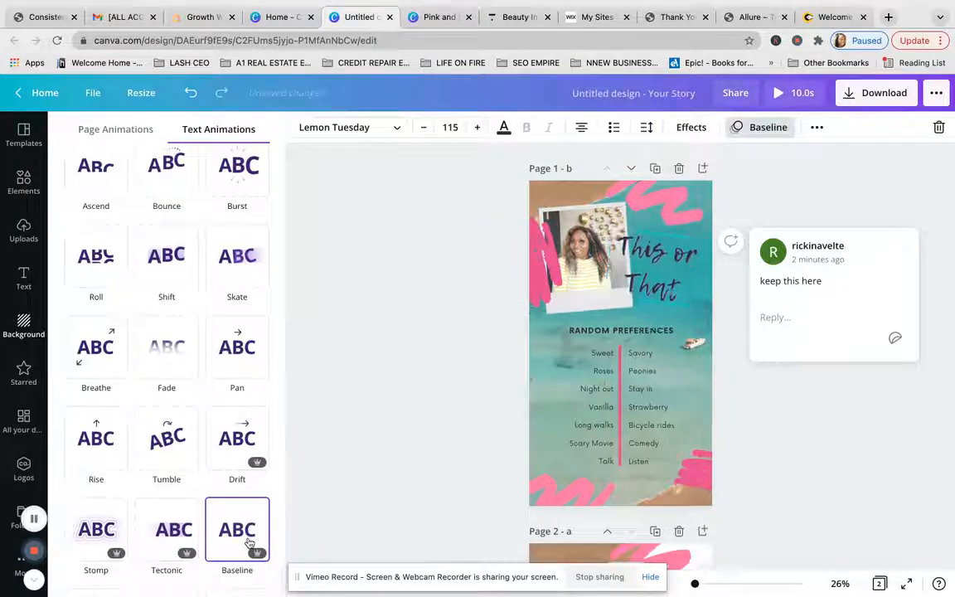
{"action": "scroll", "coordinate": [245, 534], "scroll_direction": "down", "scroll_amount": 2}
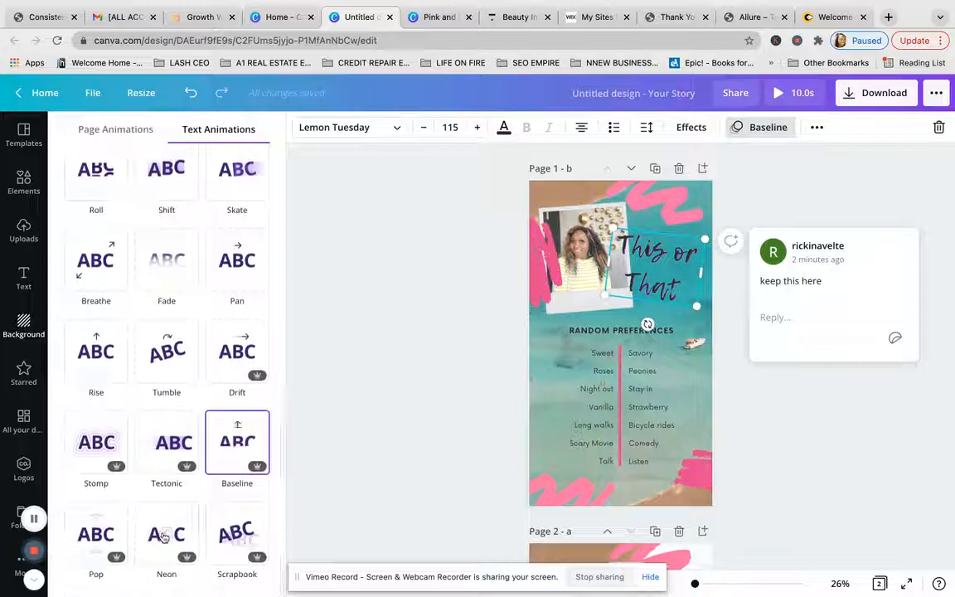
{"action": "left_click", "coordinate": [105, 530]}
{"action": "left_click", "coordinate": [165, 533]}
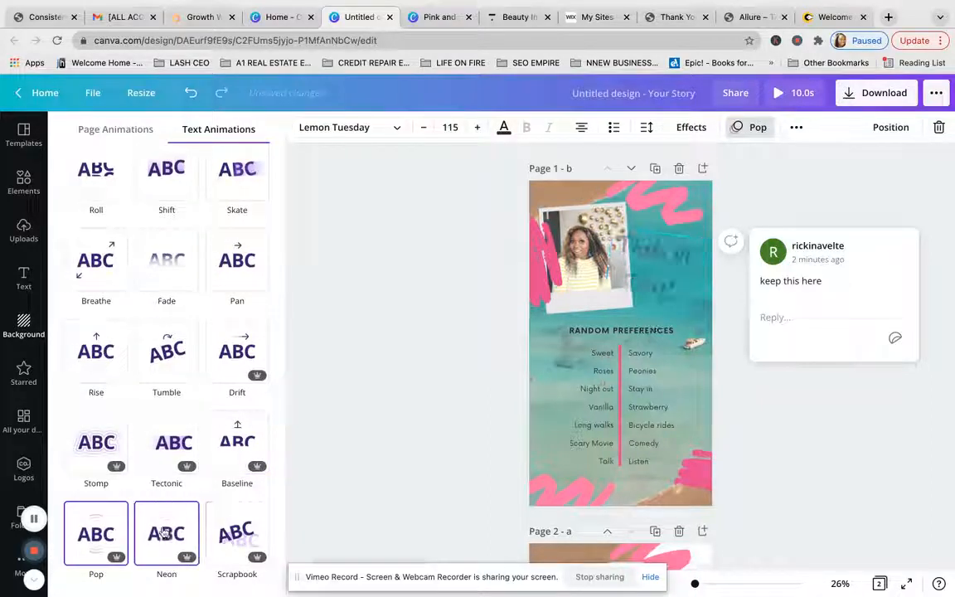
{"action": "left_click", "coordinate": [235, 538]}
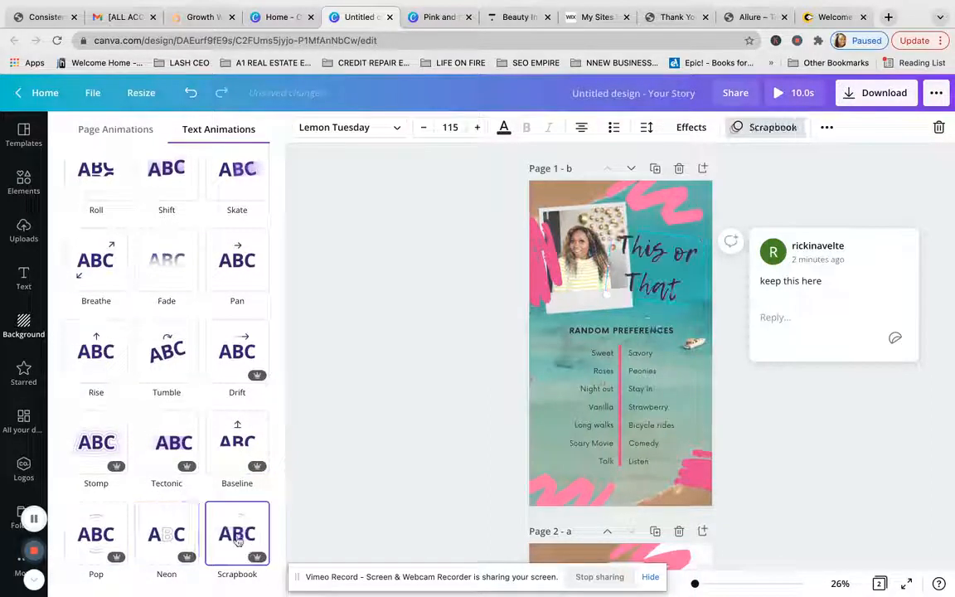
{"action": "scroll", "coordinate": [211, 390], "scroll_direction": "up", "scroll_amount": 5}
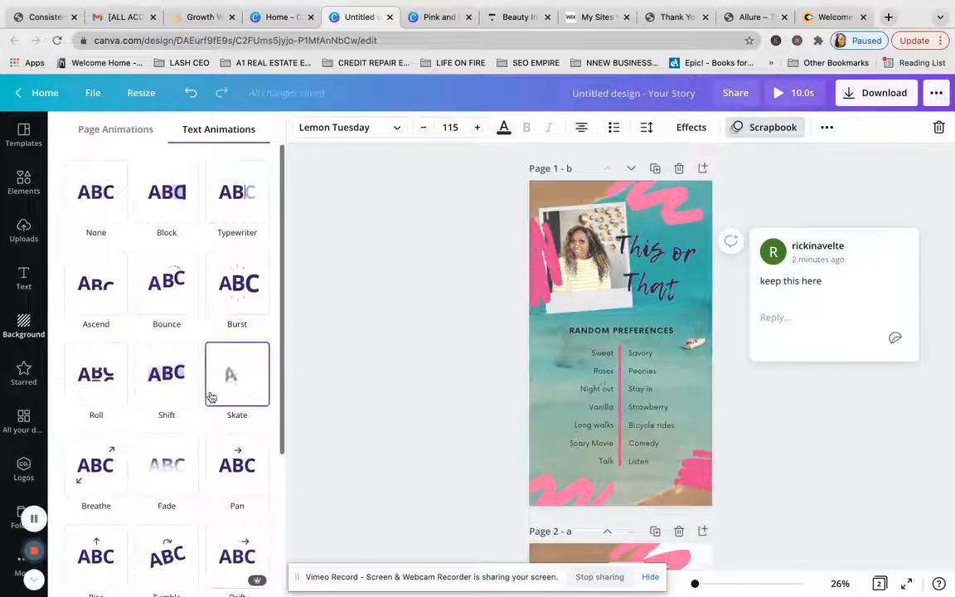
Apply the Block page animation to page 1 and look through the remaining page animations
{"action": "left_click", "coordinate": [116, 130]}
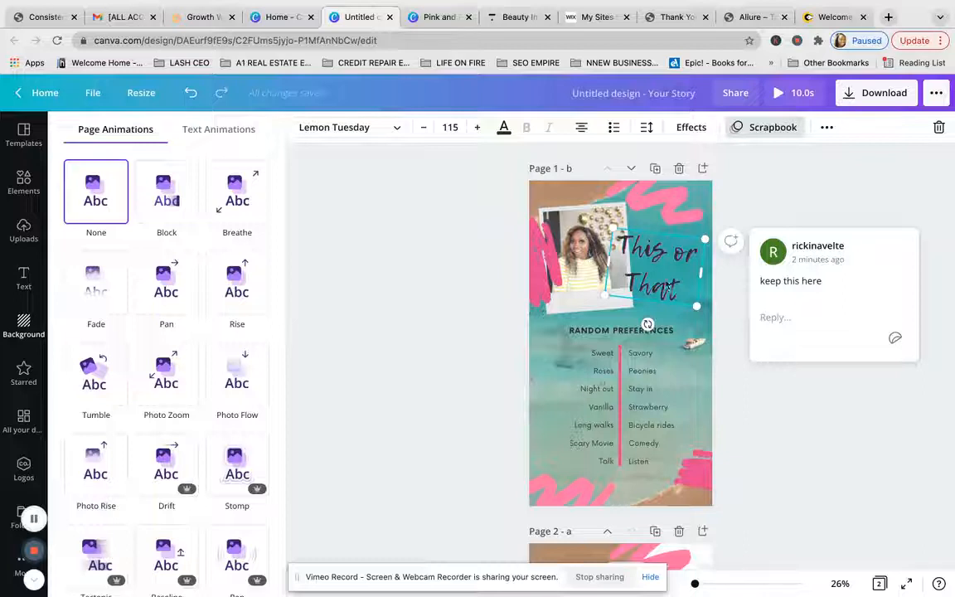
{"action": "left_click", "coordinate": [171, 197]}
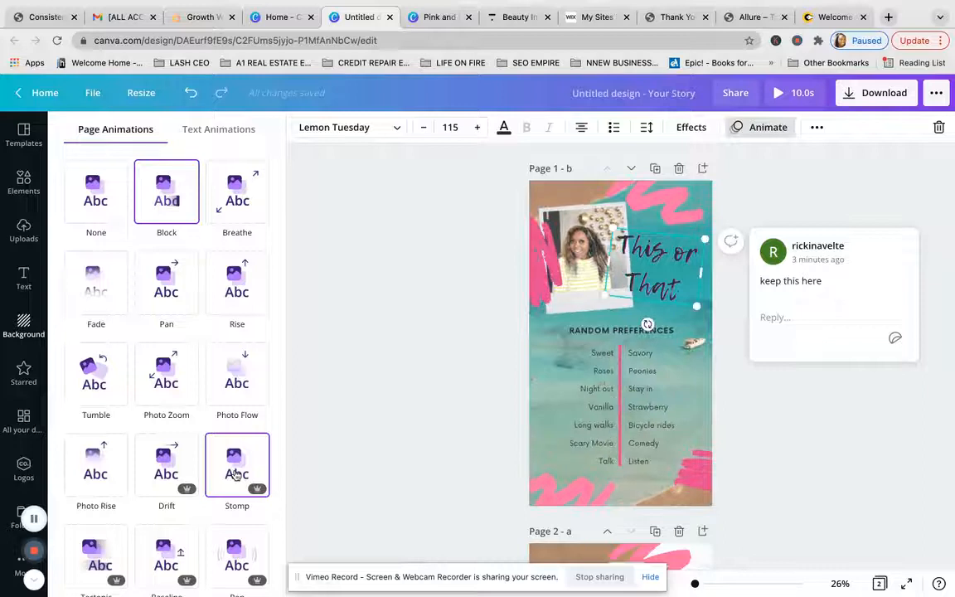
{"action": "scroll", "coordinate": [236, 473], "scroll_direction": "down", "scroll_amount": 4}
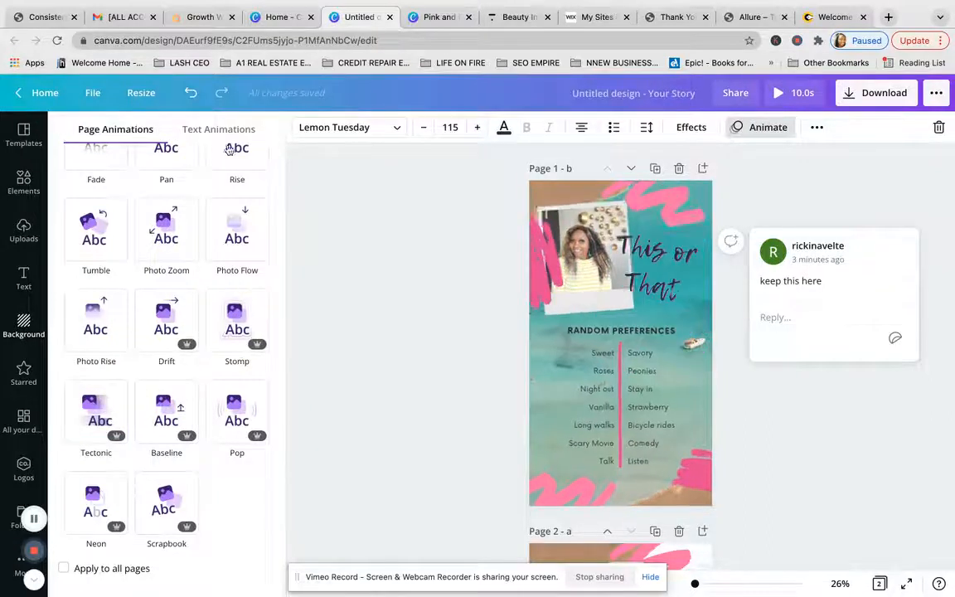
Link the "RANDOM PREFERENCES" subheading on page 1 to the owner's website address
{"action": "left_click", "coordinate": [816, 129]}
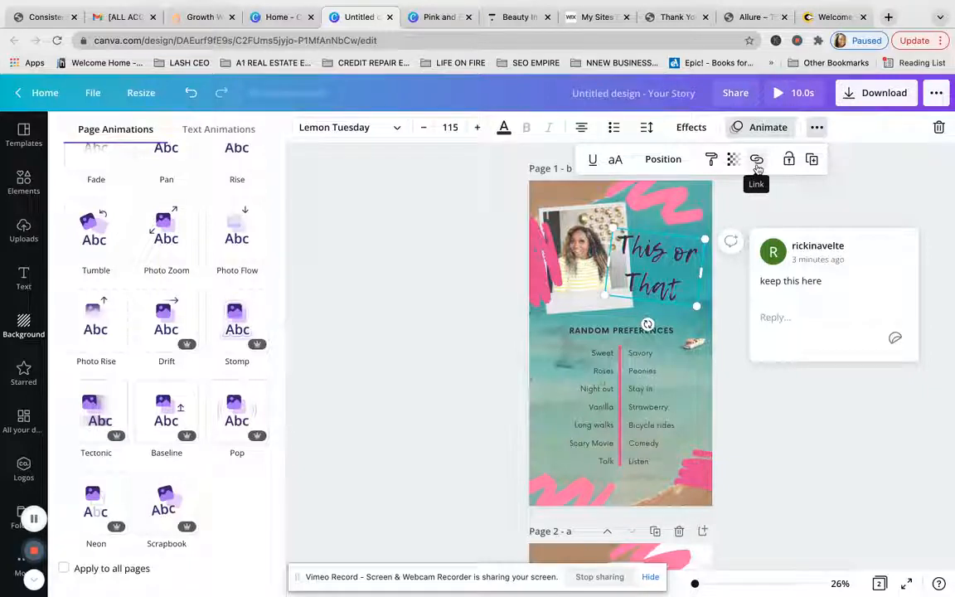
{"action": "left_click", "coordinate": [612, 334]}
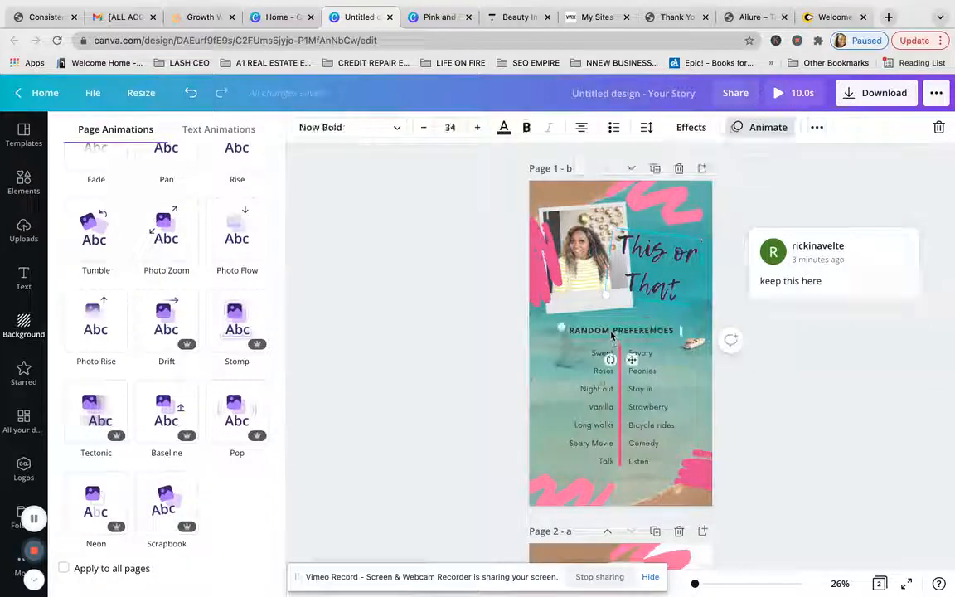
{"action": "left_click", "coordinate": [818, 128]}
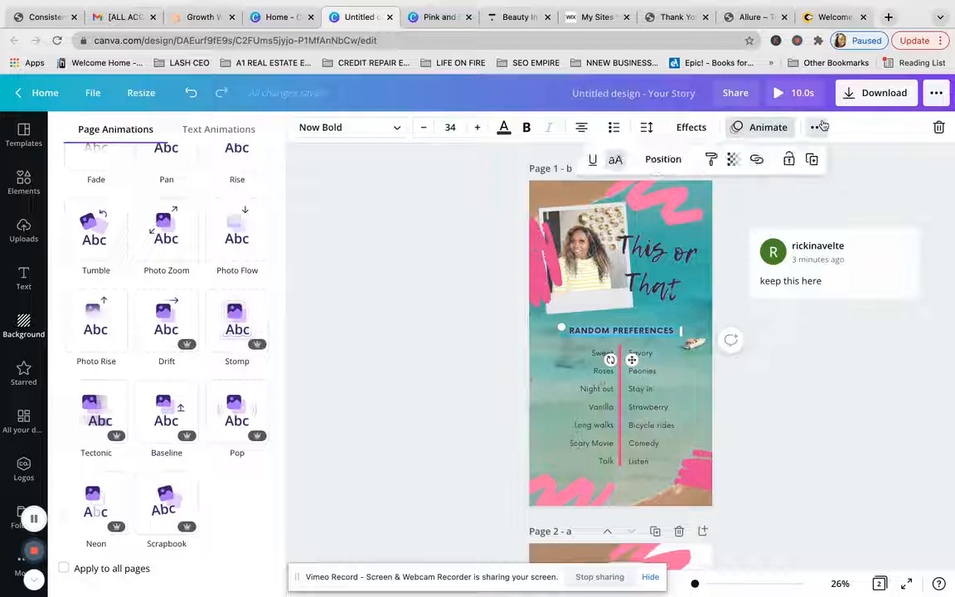
{"action": "left_click", "coordinate": [757, 160]}
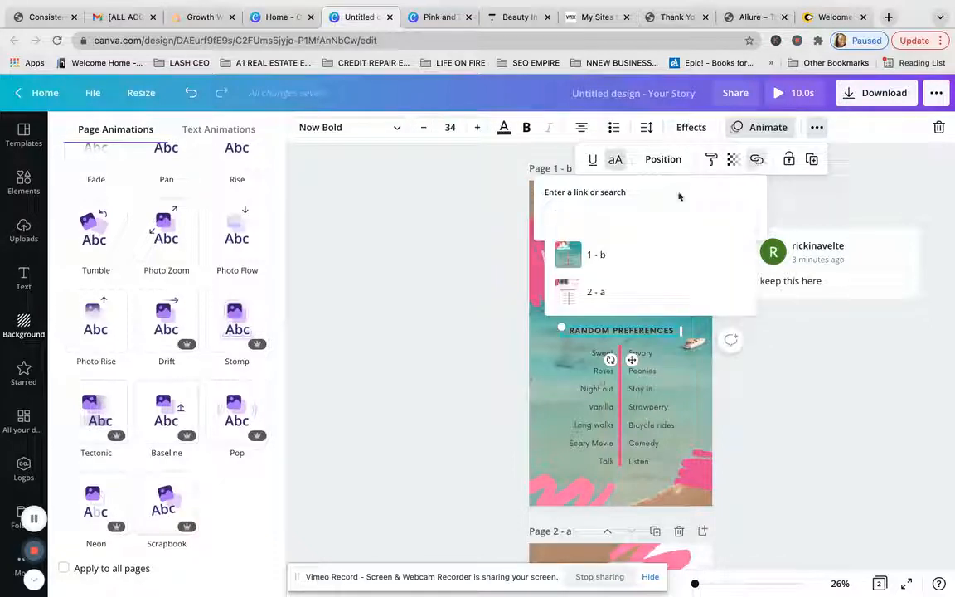
{"action": "type", "text": "ww"}
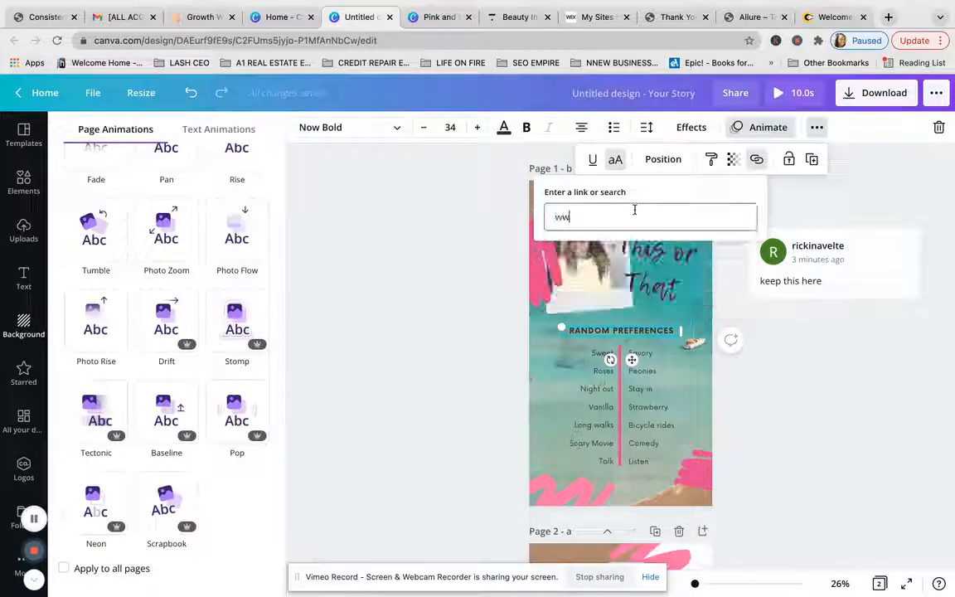
{"action": "type", "text": "w.rickinavelte.com"}
{"action": "key", "text": "Return"}
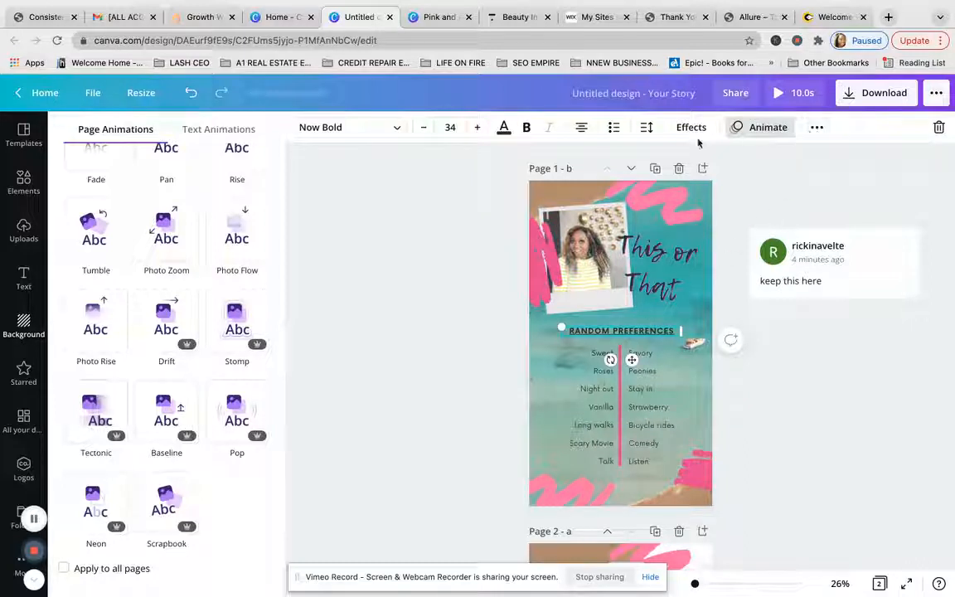
{"action": "left_click", "coordinate": [814, 128]}
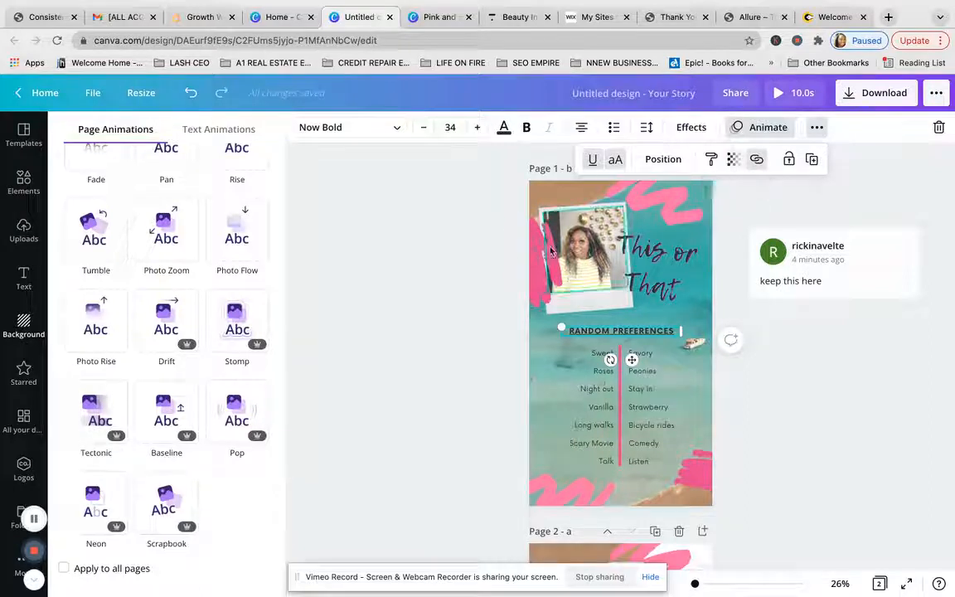
Lower the transparency value of the pink brush stroke at the top of page 1 slightly
{"action": "left_click", "coordinate": [654, 213]}
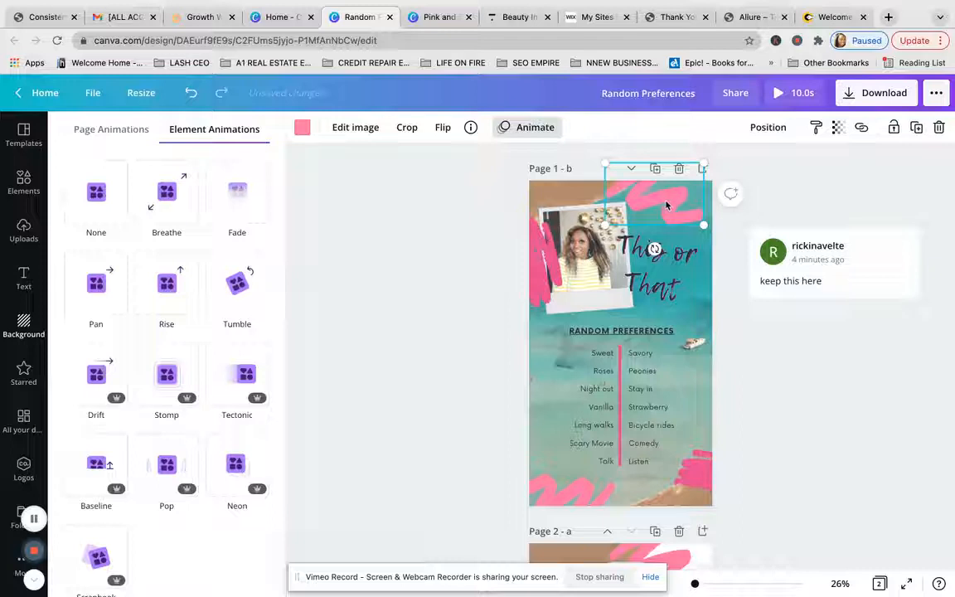
{"action": "left_click", "coordinate": [838, 127]}
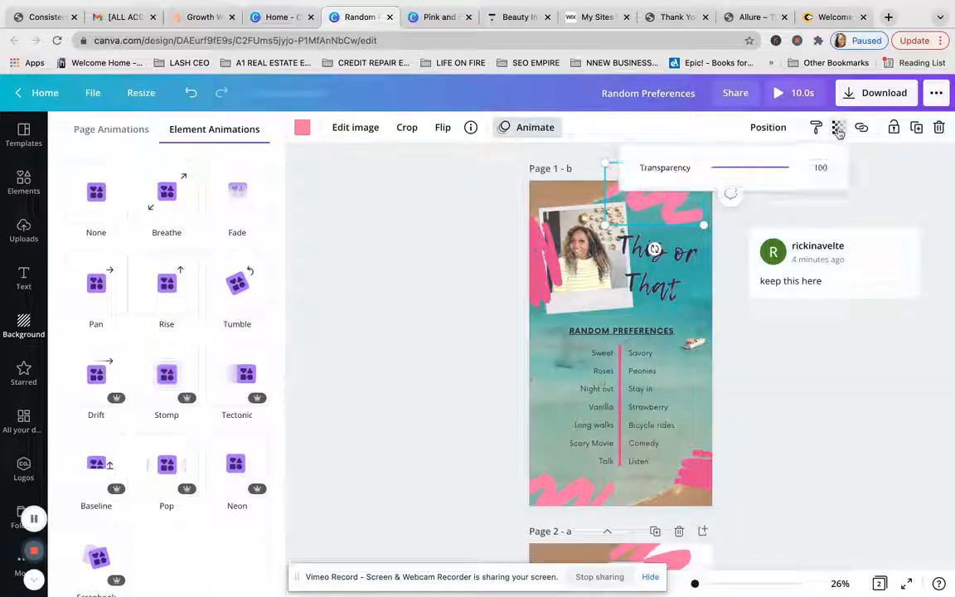
{"action": "mouse_move", "coordinate": [794, 173]}
{"action": "left_mouse_down"}
{"action": "mouse_move", "coordinate": [721, 170]}
{"action": "mouse_move", "coordinate": [778, 170]}
{"action": "left_mouse_up"}
{"action": "left_click", "coordinate": [895, 181]}
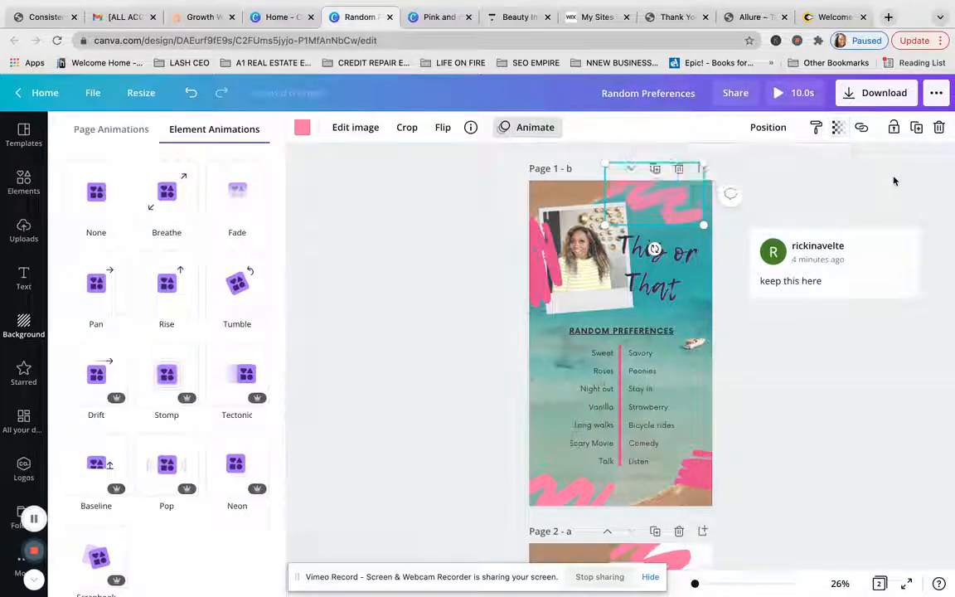
Copy the style of page 1's top brush stroke onto the pink stroke beside the photo
{"action": "left_click", "coordinate": [817, 131]}
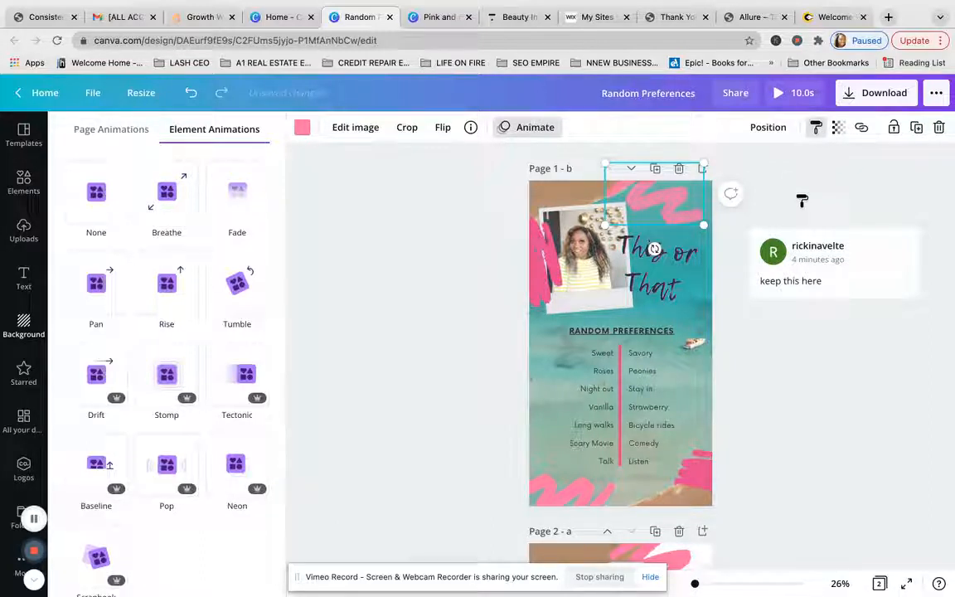
{"action": "left_click", "coordinate": [534, 249]}
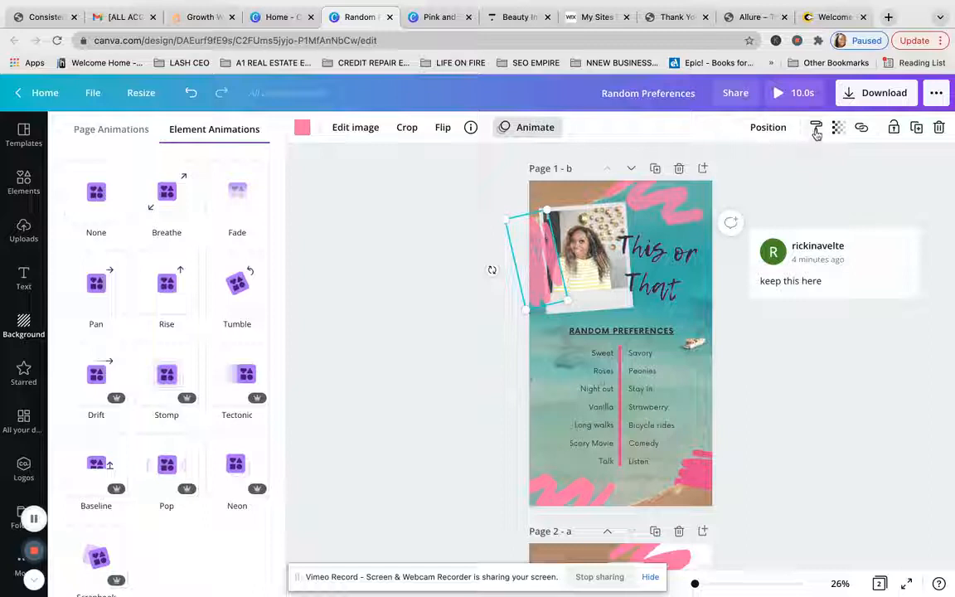
{"action": "left_click", "coordinate": [673, 209]}
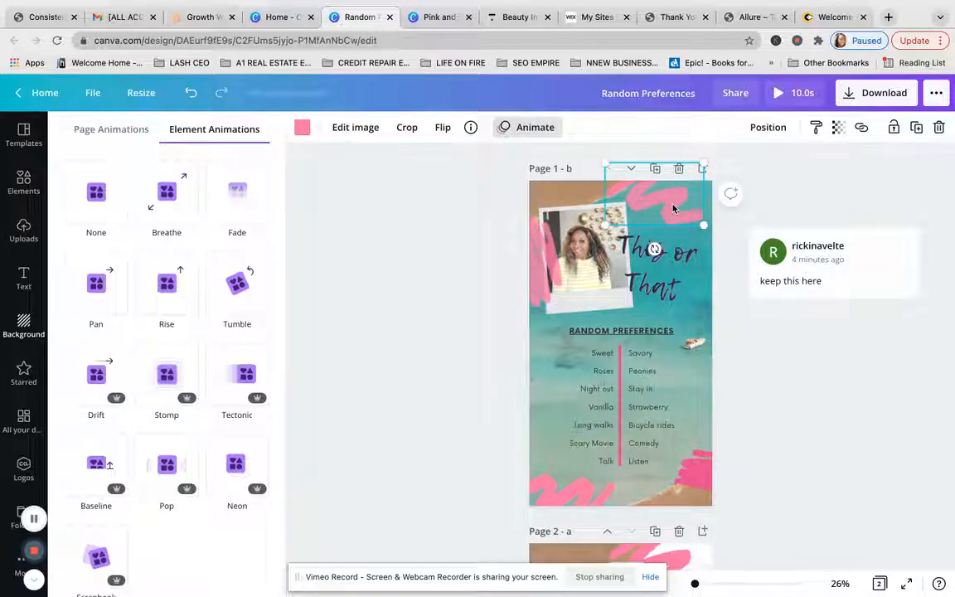
{"action": "left_click", "coordinate": [817, 129]}
{"action": "left_click", "coordinate": [556, 269]}
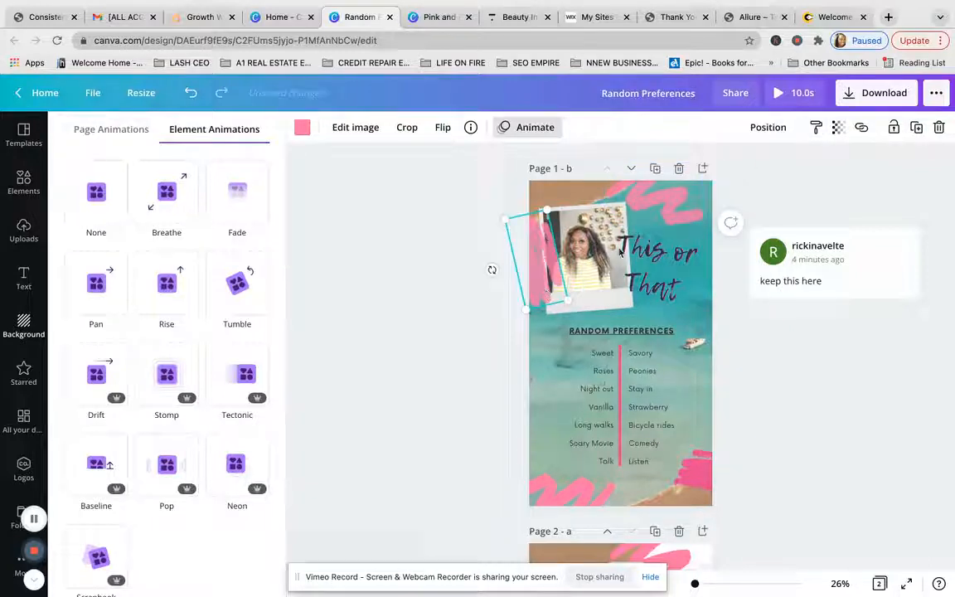
Copy the top brush stroke's style onto the darker pink stroke in page 1's lower-right corner
{"action": "left_click", "coordinate": [674, 213]}
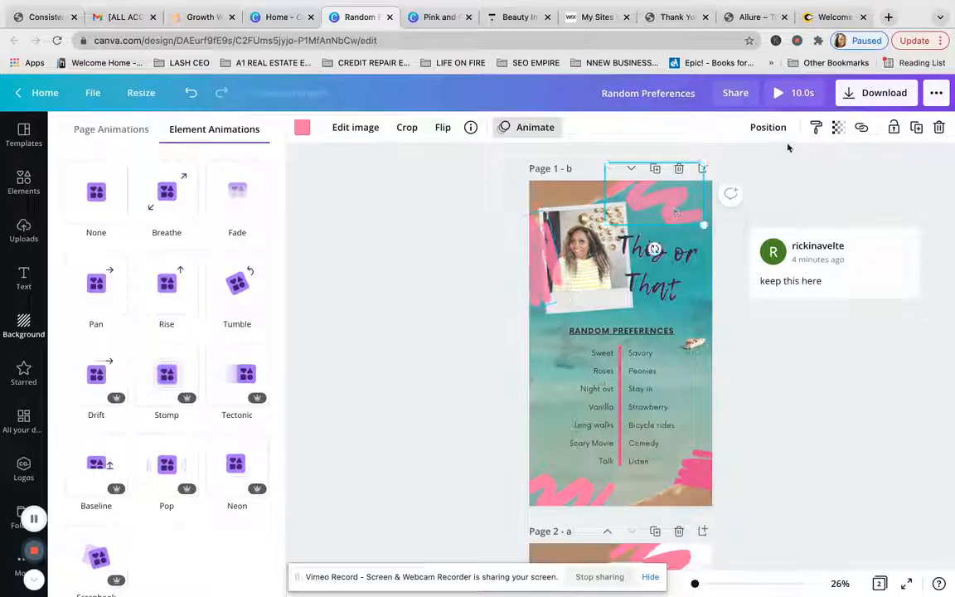
{"action": "left_click", "coordinate": [816, 129]}
{"action": "left_click", "coordinate": [706, 452]}
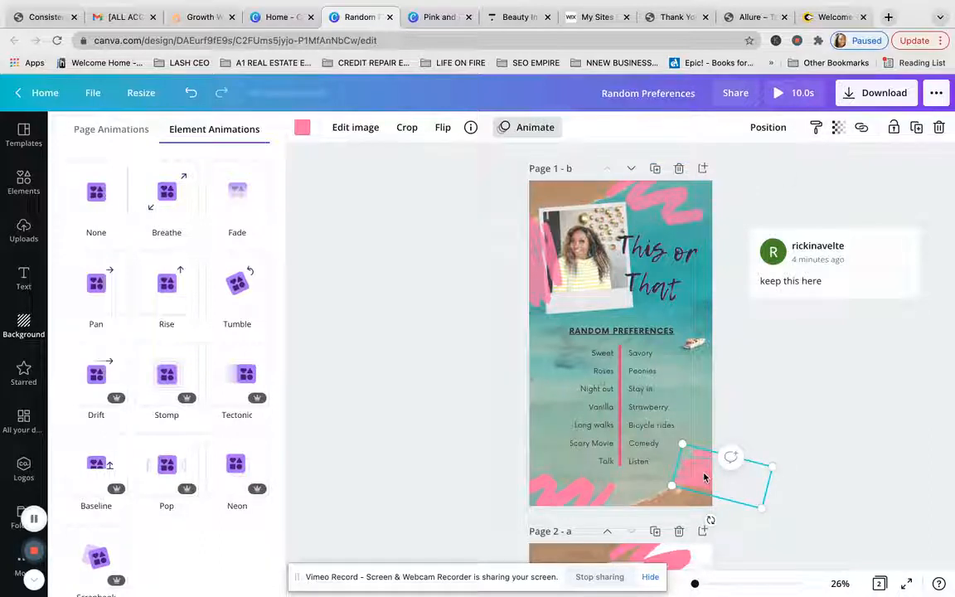
Compare page 1's restyled brush strokes with page 2's, and copy the top stroke's style onto page 1's Polaroid photo frame
{"action": "scroll", "coordinate": [688, 464], "scroll_direction": "down", "scroll_amount": 2}
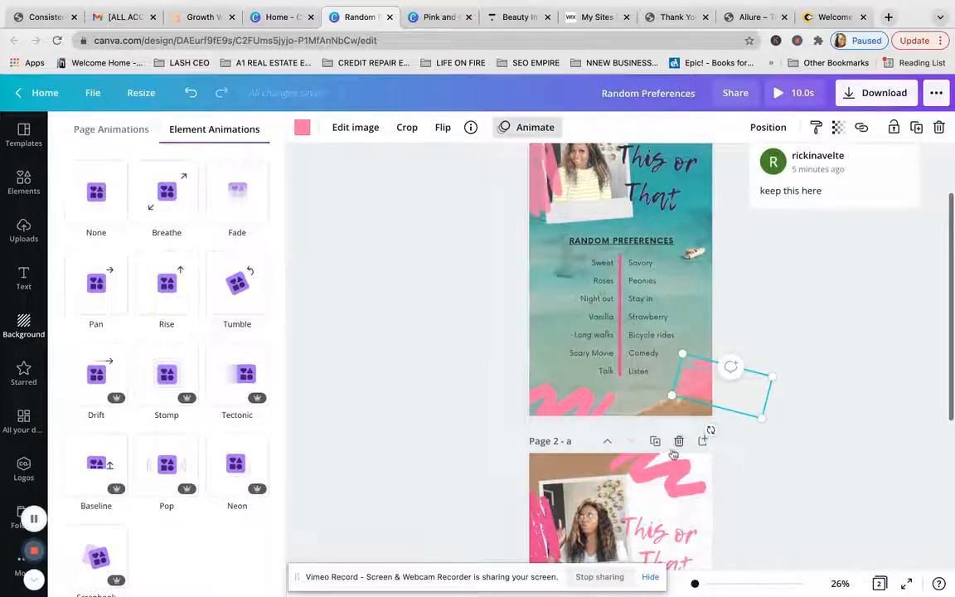
{"action": "left_click", "coordinate": [668, 479]}
{"action": "scroll", "coordinate": [676, 247], "scroll_direction": "up", "scroll_amount": 1}
{"action": "scroll", "coordinate": [675, 247], "scroll_direction": "up", "scroll_amount": 2}
{"action": "left_click", "coordinate": [543, 252]}
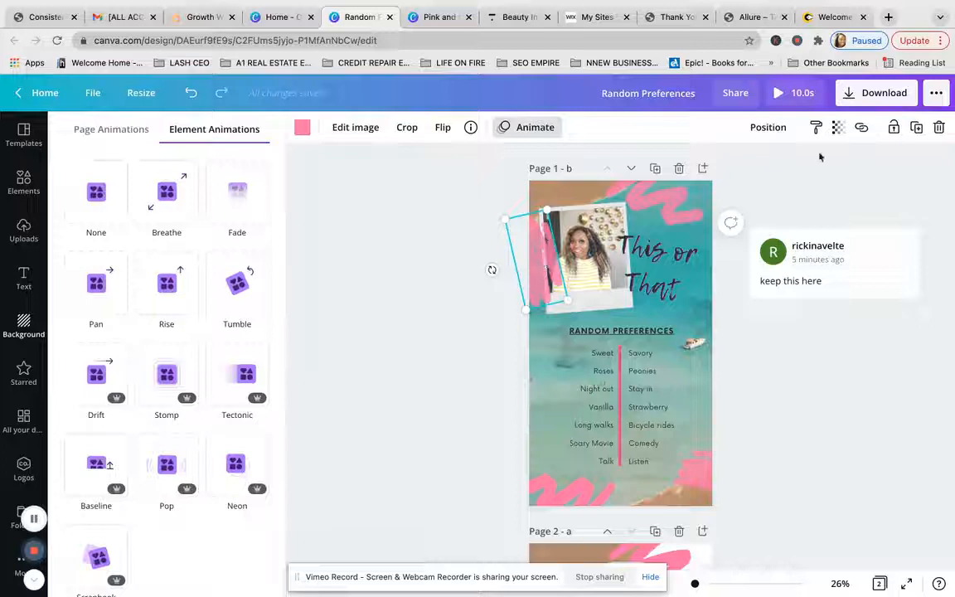
{"action": "left_click", "coordinate": [660, 244]}
{"action": "left_click", "coordinate": [673, 207]}
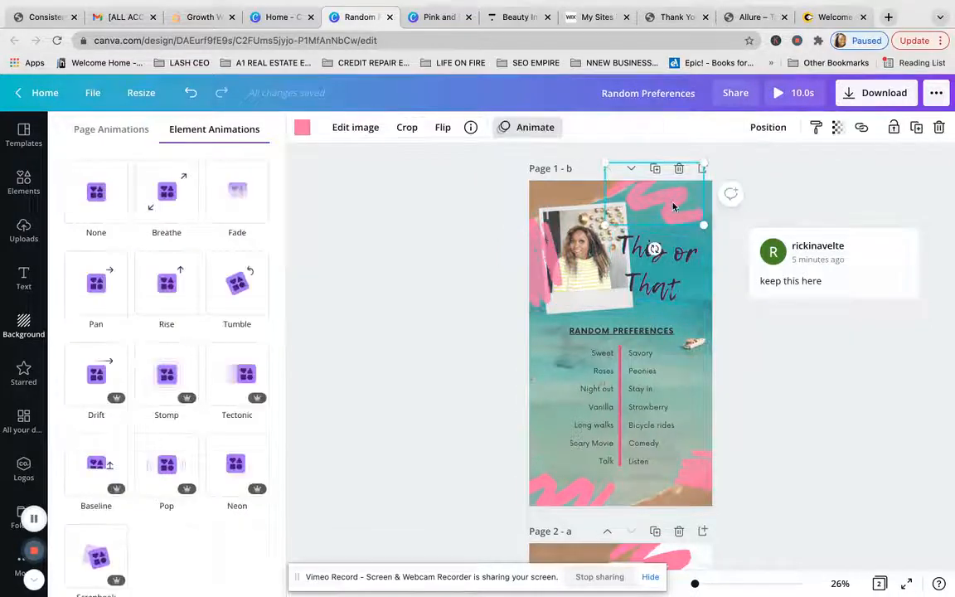
{"action": "left_click", "coordinate": [815, 130]}
{"action": "left_click", "coordinate": [553, 278]}
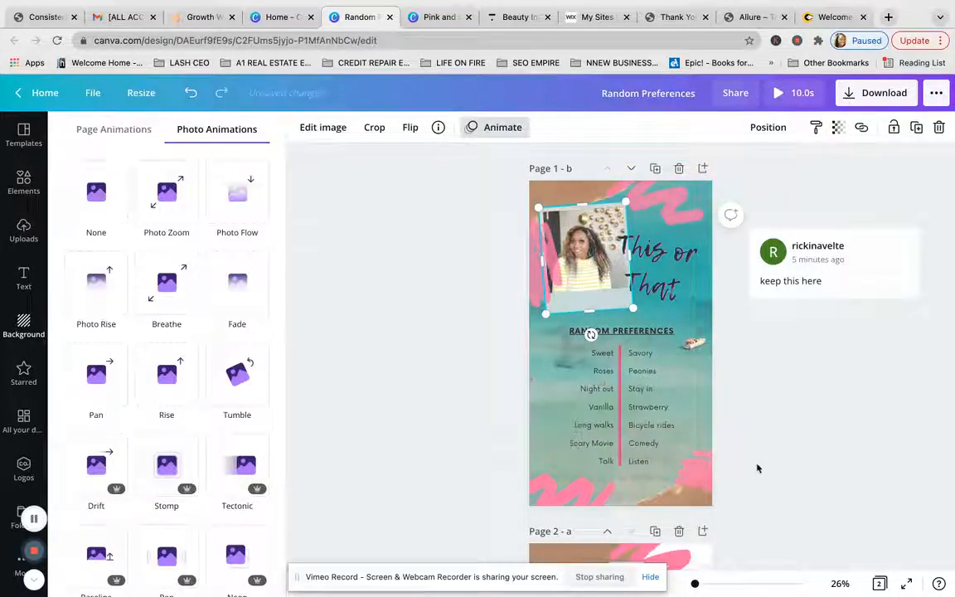
Open the text colour options for page 2's "This or That" heading and reduce its font size to 113
{"action": "scroll", "coordinate": [757, 468], "scroll_direction": "down", "scroll_amount": 5}
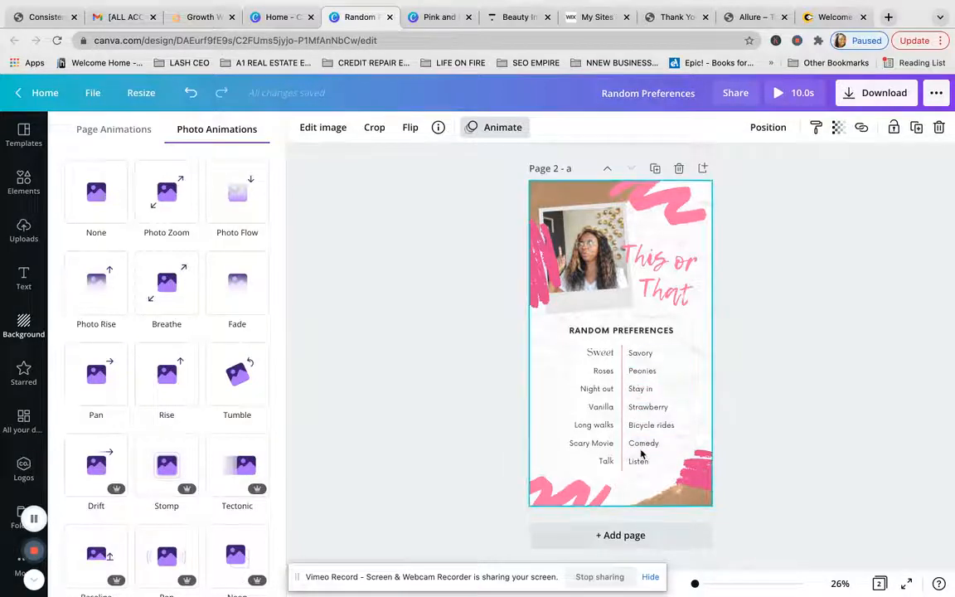
{"action": "left_click", "coordinate": [668, 289]}
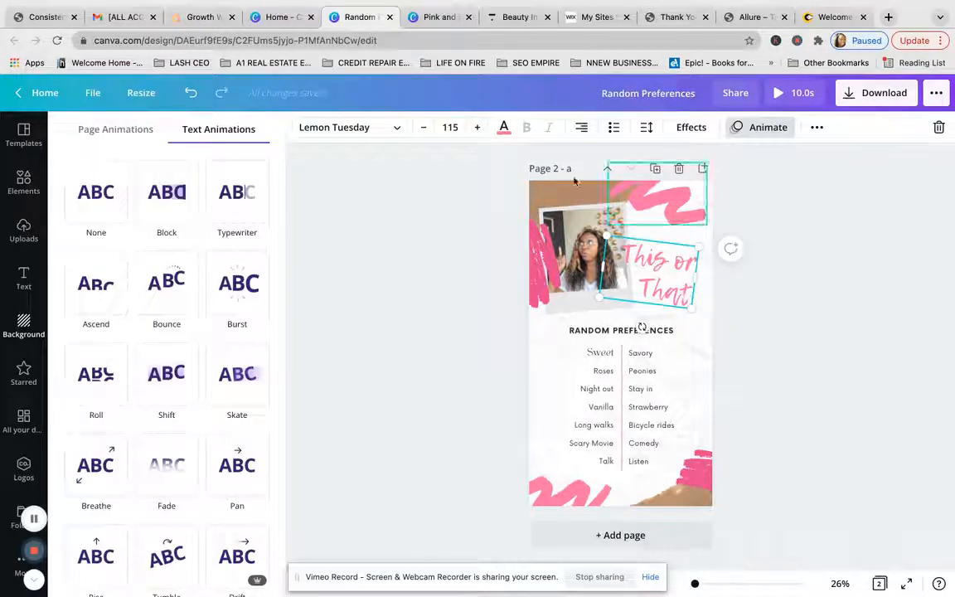
{"action": "left_click", "coordinate": [504, 128]}
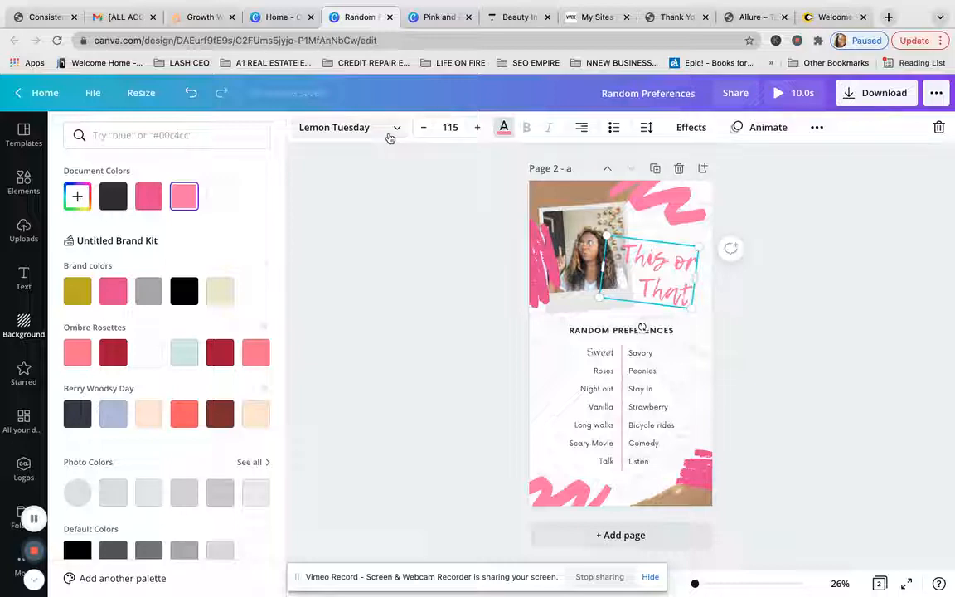
{"action": "left_click", "coordinate": [423, 126]}
{"action": "left_click", "coordinate": [423, 127]}
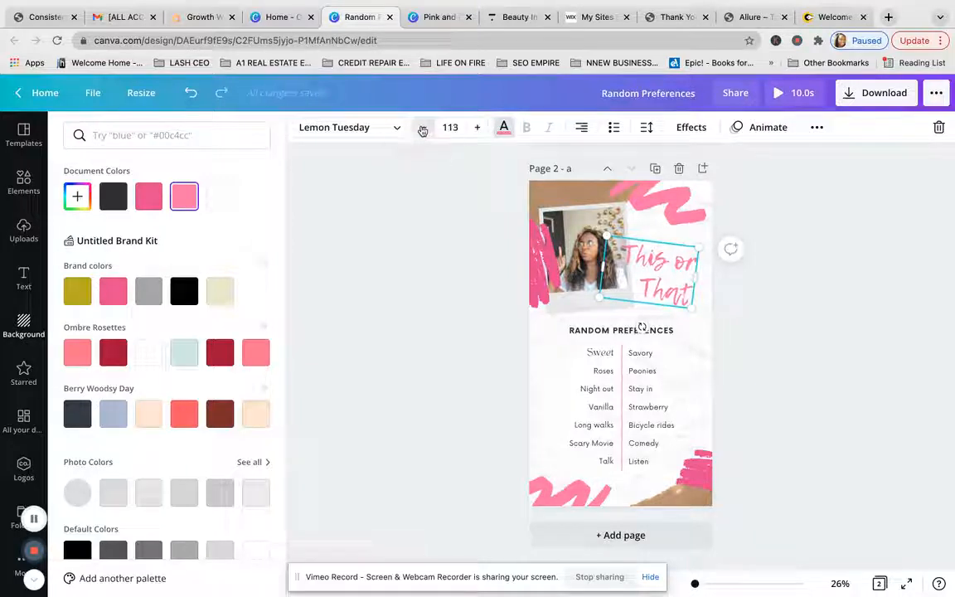
Reduce the font size of page 2's "This or That" heading to 88
{"action": "left_click", "coordinate": [423, 127]}
{"action": "left_click", "coordinate": [423, 127]}
{"action": "left_click", "coordinate": [423, 127]}
{"action": "left_click", "coordinate": [422, 127]}
{"action": "left_click", "coordinate": [422, 127]}
{"action": "left_click", "coordinate": [423, 127]}
{"action": "left_click", "coordinate": [423, 127]}
{"action": "left_click", "coordinate": [423, 127]}
{"action": "left_click", "coordinate": [422, 127]}
{"action": "left_click", "coordinate": [422, 127]}
{"action": "left_click", "coordinate": [423, 126]}
{"action": "left_click", "coordinate": [423, 127]}
{"action": "left_click", "coordinate": [423, 126]}
{"action": "left_click", "coordinate": [423, 127]}
{"action": "left_click", "coordinate": [423, 126]}
{"action": "left_click", "coordinate": [423, 127]}
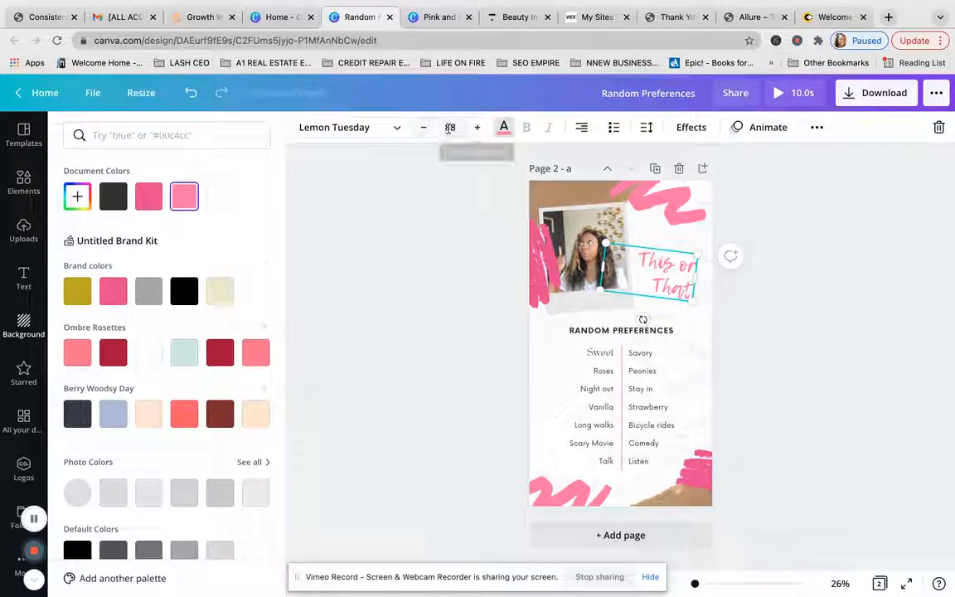
Set the font size of page 2's "This or That" heading to 100
{"action": "left_click", "coordinate": [449, 127]}
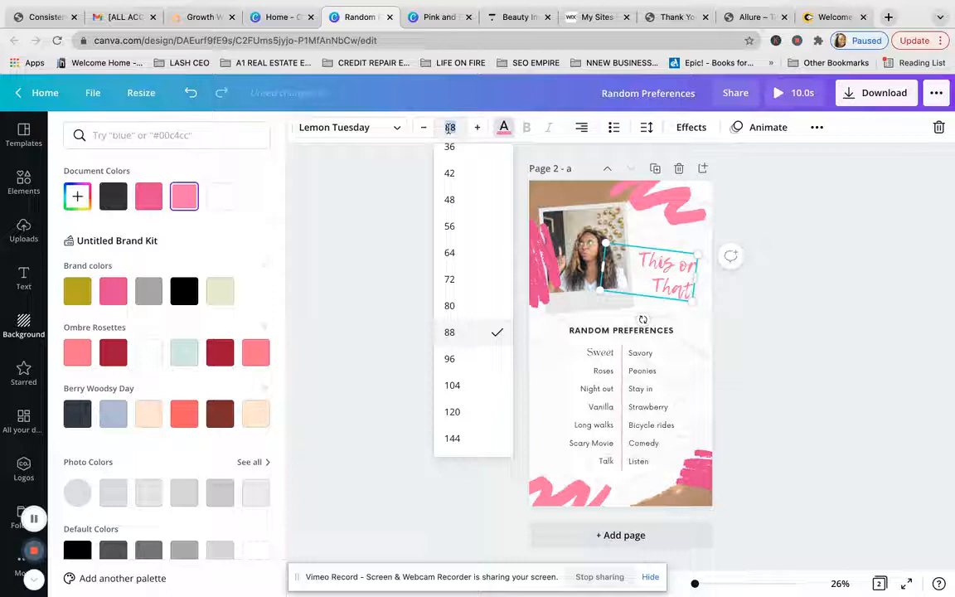
{"action": "type", "text": "100"}
{"action": "key", "text": "Return"}
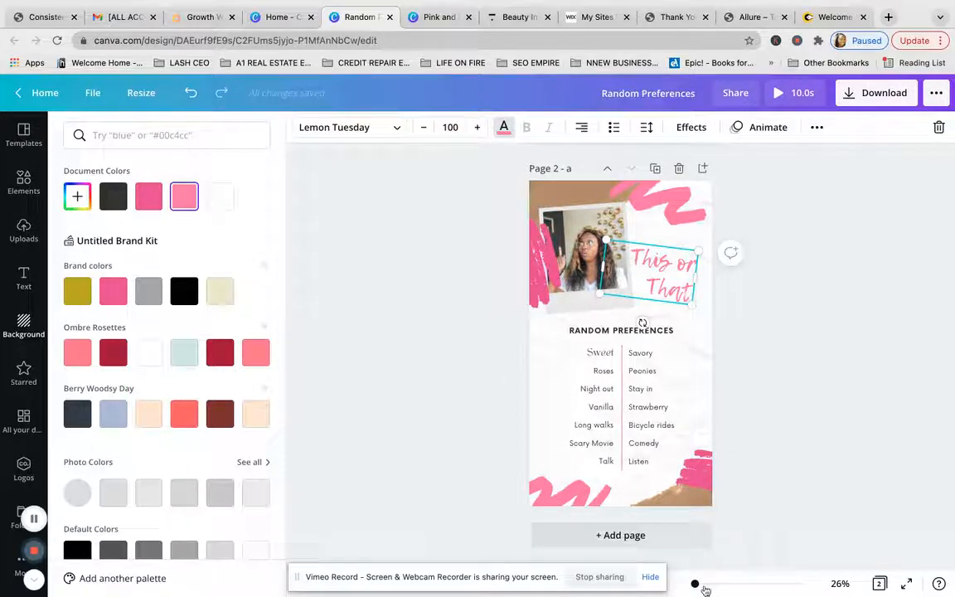
Enlarge the view to about 84% and look over page 2 from its heading down to its lower edge
{"action": "left_click_drag", "start_coordinate": [696, 586], "coordinate": [708, 585]}
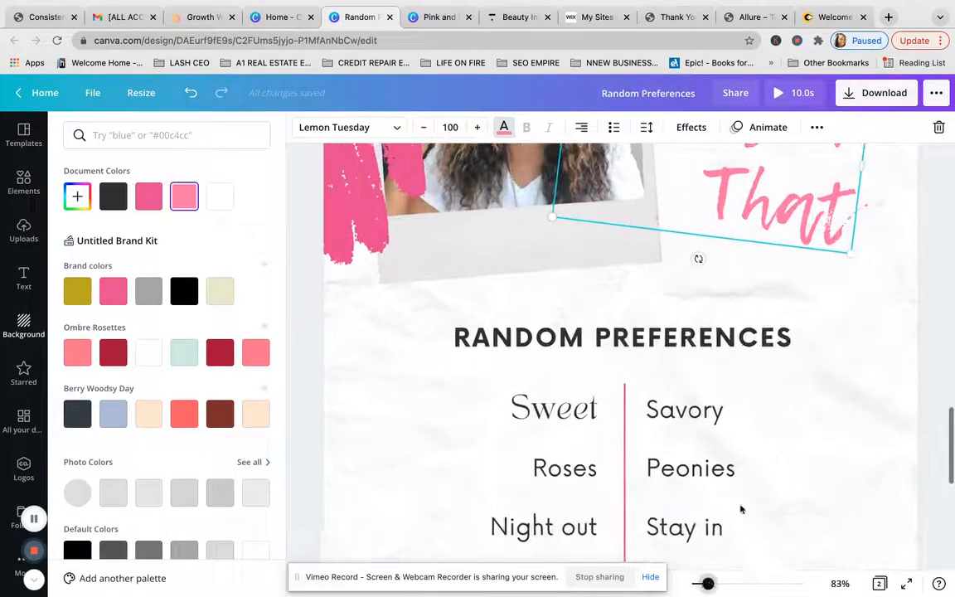
{"action": "scroll", "coordinate": [746, 336], "scroll_direction": "up", "scroll_amount": 10}
{"action": "scroll", "coordinate": [744, 339], "scroll_direction": "down", "scroll_amount": 10}
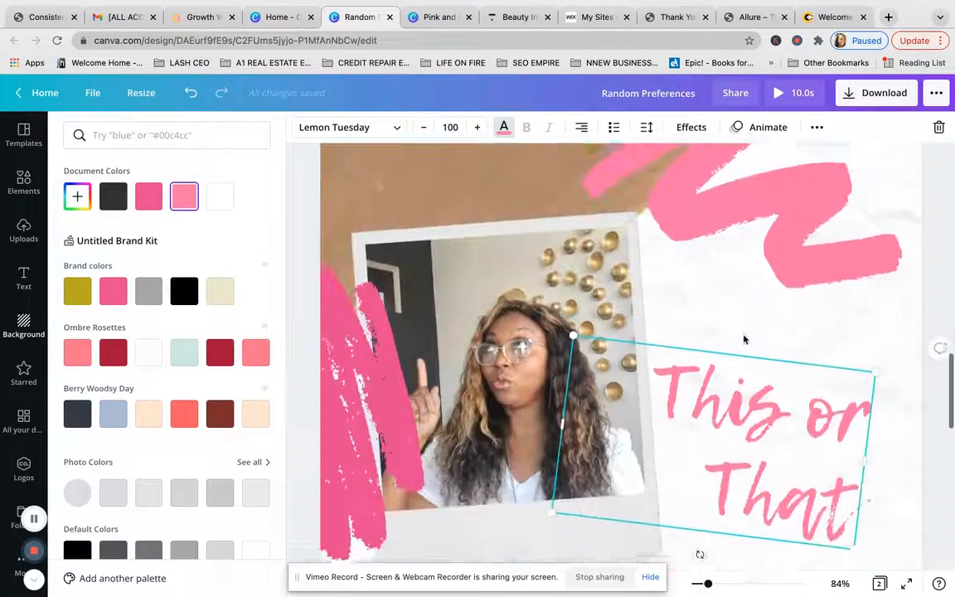
{"action": "scroll", "coordinate": [744, 339], "scroll_direction": "down", "scroll_amount": 12}
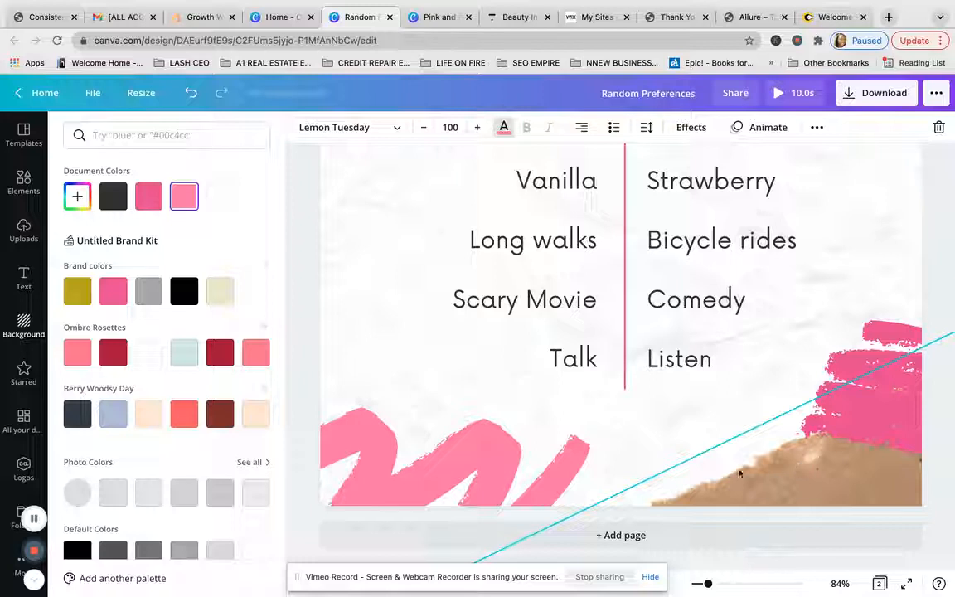
Show all pages as a grid and add one blank page after page 2 and another between pages 1 and 2
{"action": "left_click", "coordinate": [880, 583]}
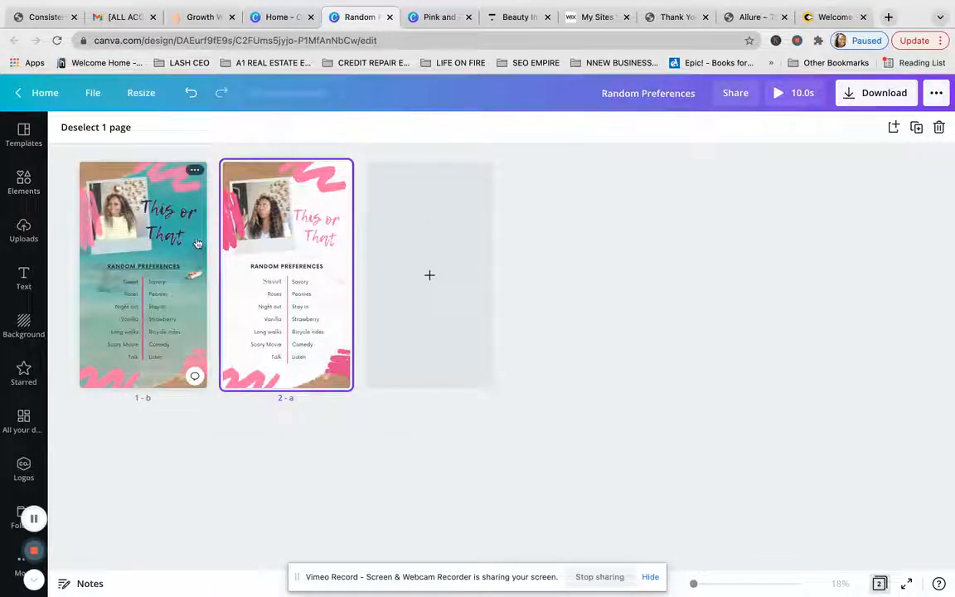
{"action": "left_click", "coordinate": [429, 279]}
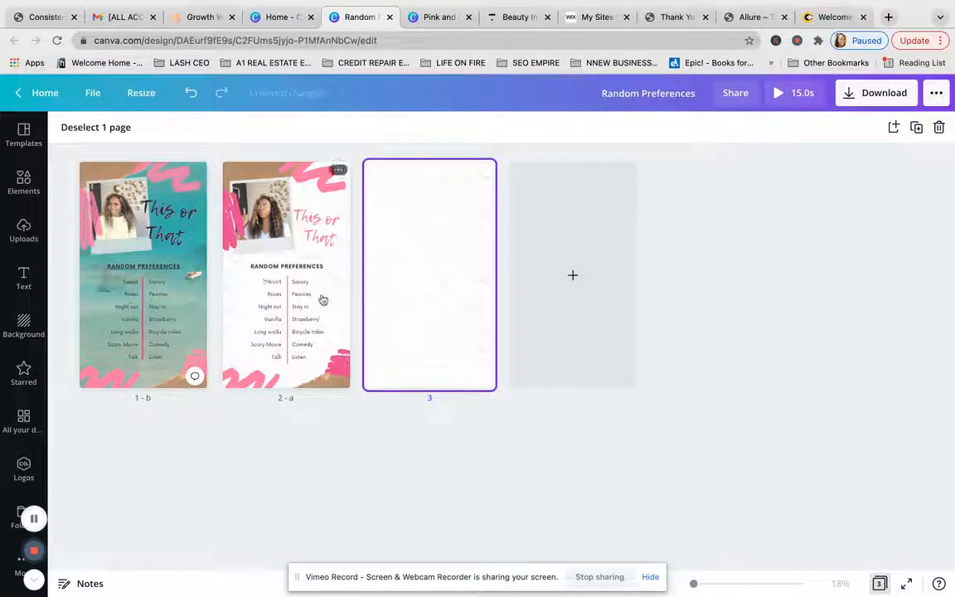
{"action": "mouse_move", "coordinate": [213, 274]}
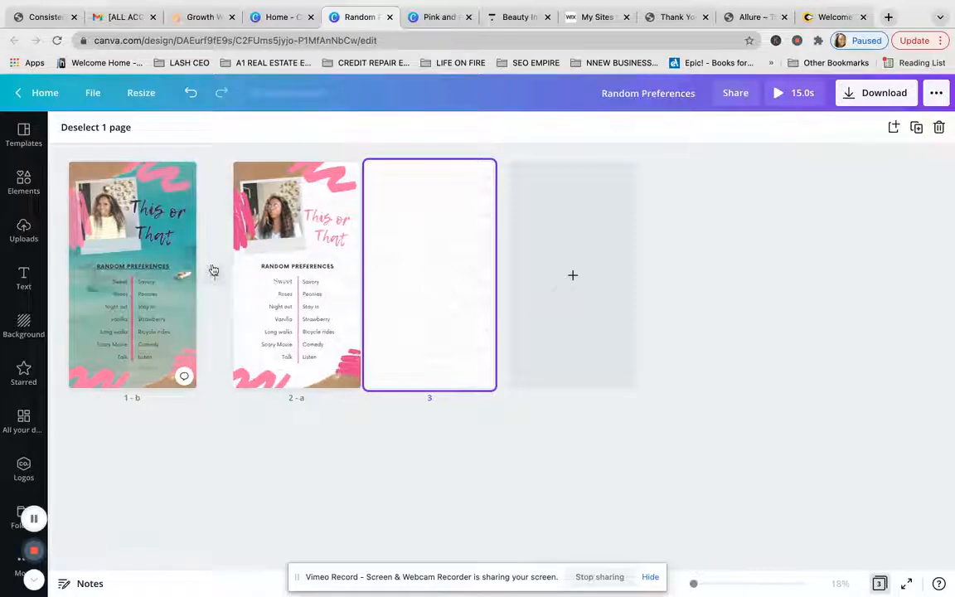
{"action": "left_click", "coordinate": [214, 276]}
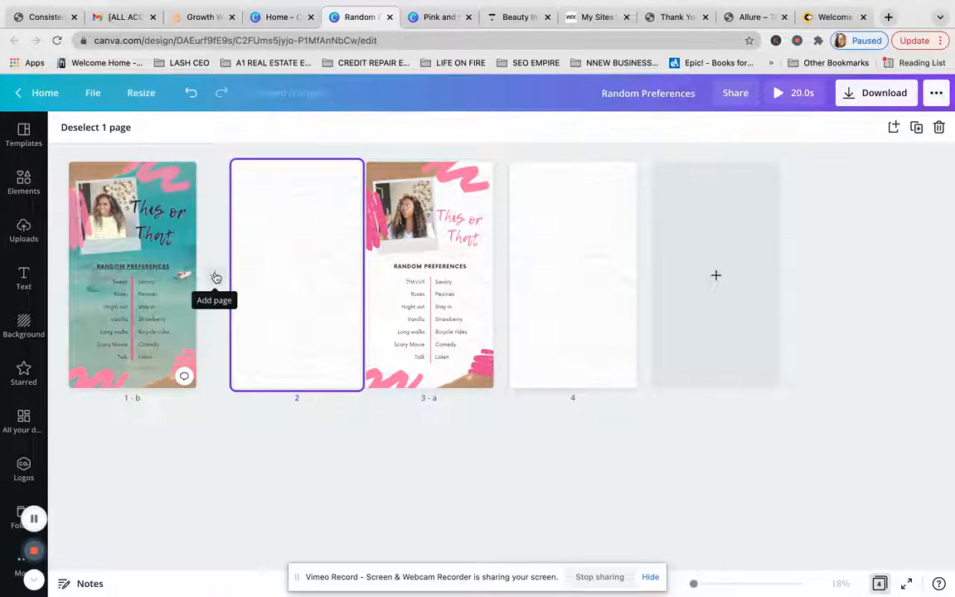
Delete the blank page between the two designed pages and the blank page at the end
{"action": "left_click", "coordinate": [339, 171]}
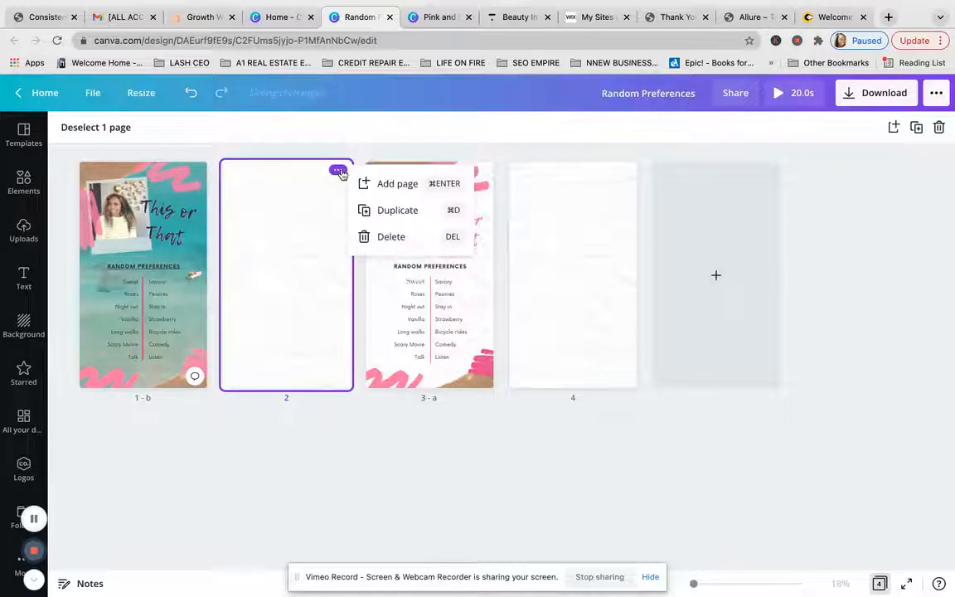
{"action": "left_click", "coordinate": [387, 236]}
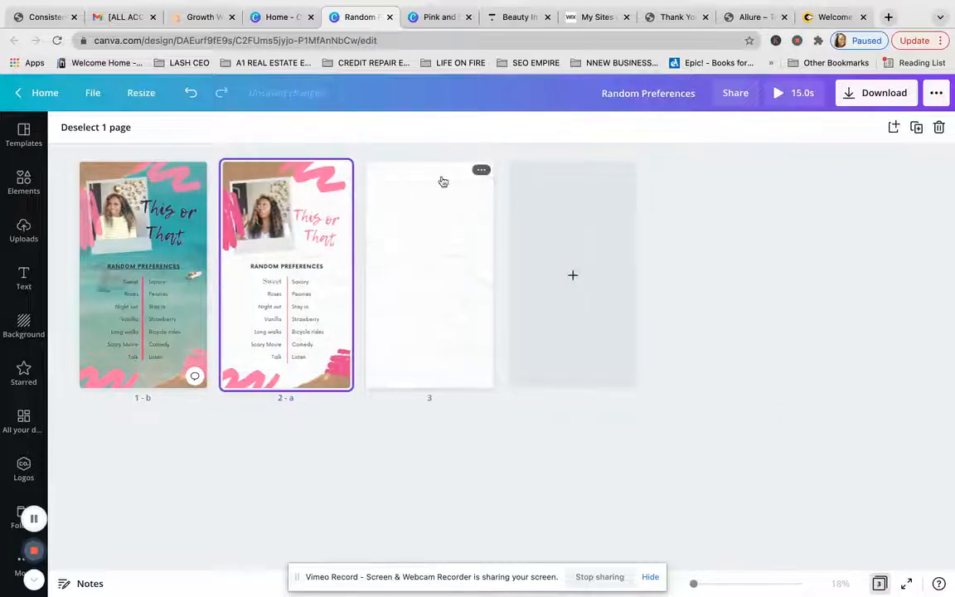
{"action": "left_click", "coordinate": [480, 170]}
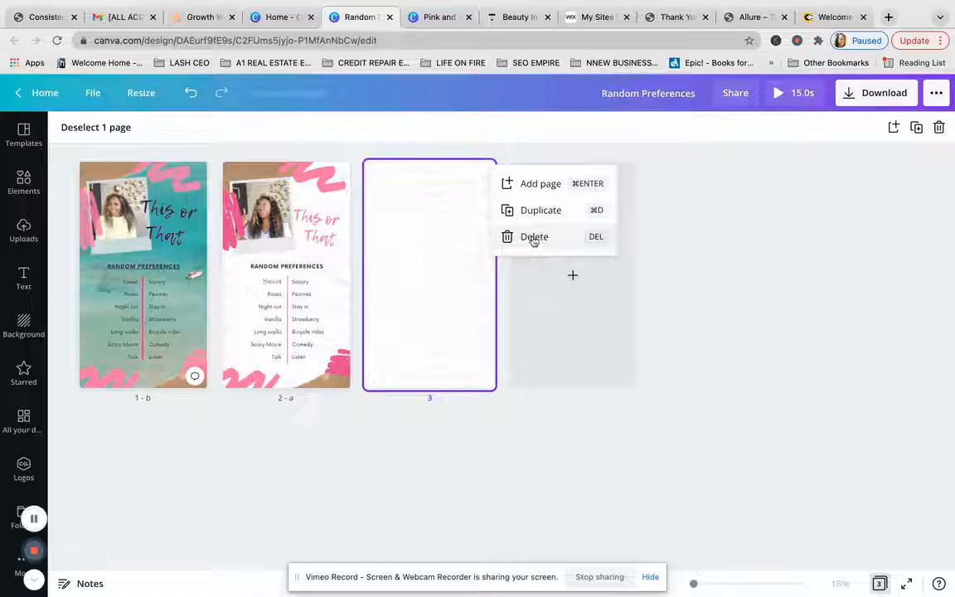
{"action": "left_click", "coordinate": [533, 237]}
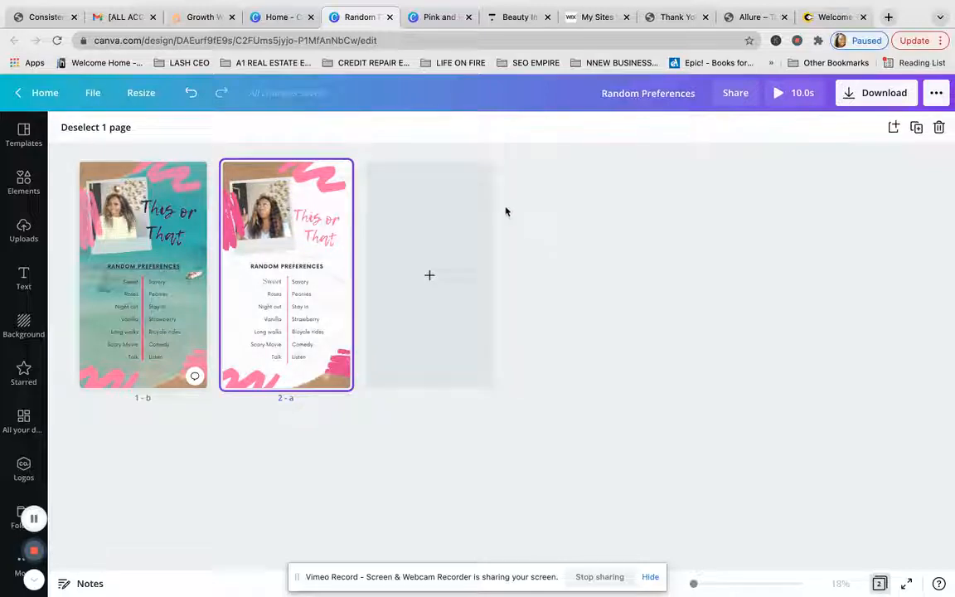
Add a blank page after page 2, check its page options, and add two more blank pages behind it
{"action": "left_click", "coordinate": [482, 177]}
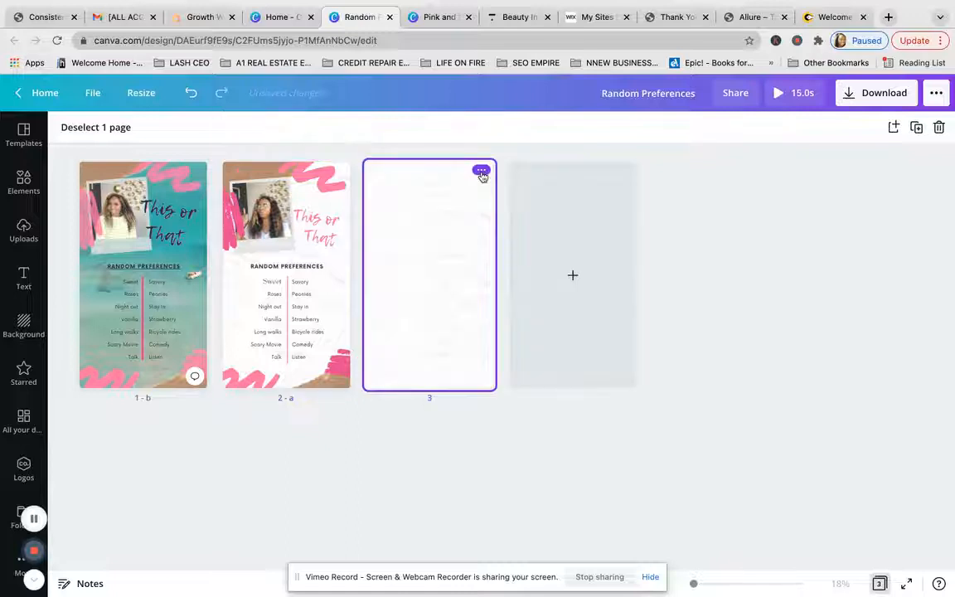
{"action": "left_click", "coordinate": [482, 171]}
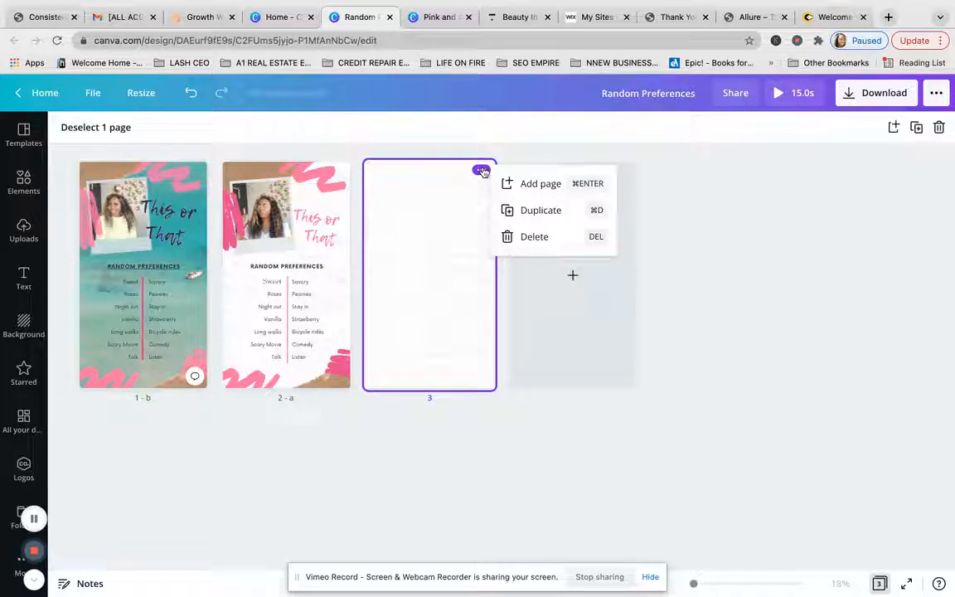
{"action": "left_click", "coordinate": [688, 191]}
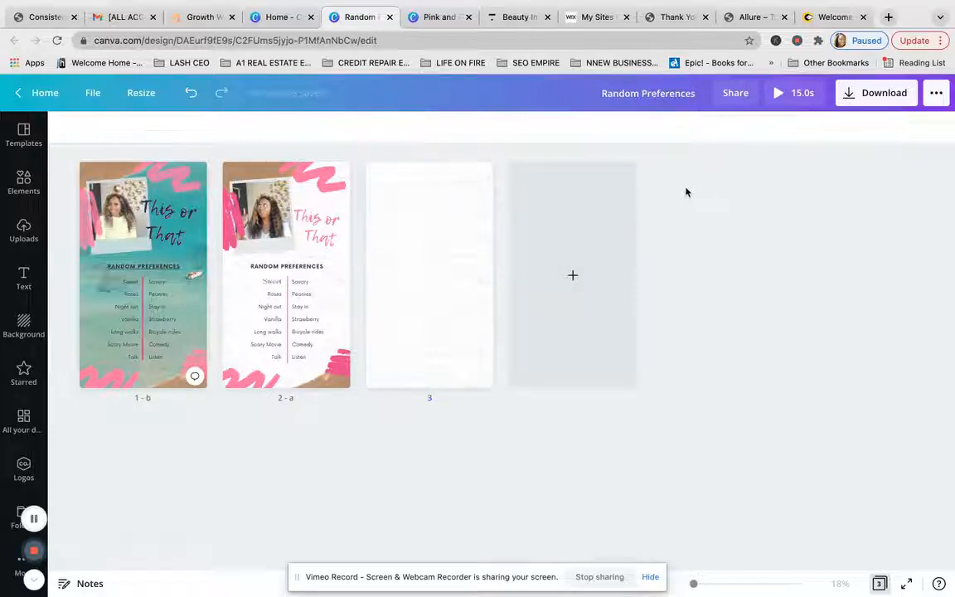
{"action": "key", "text": "super+v"}
{"action": "left_click", "coordinate": [686, 193]}
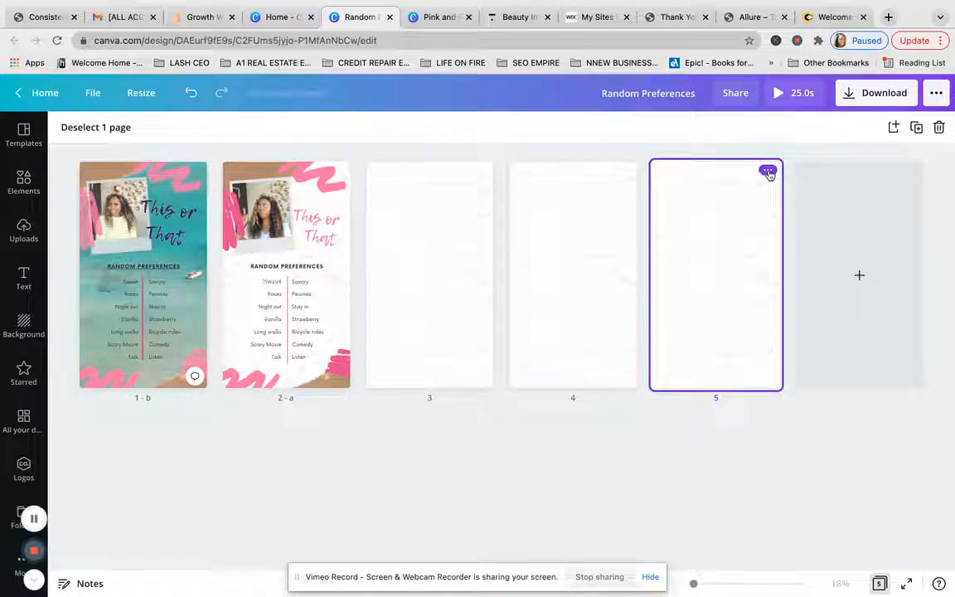
Delete the three blank pages so that only the two designed pages are left
{"action": "key", "text": "Delete"}
{"action": "key", "text": "Delete"}
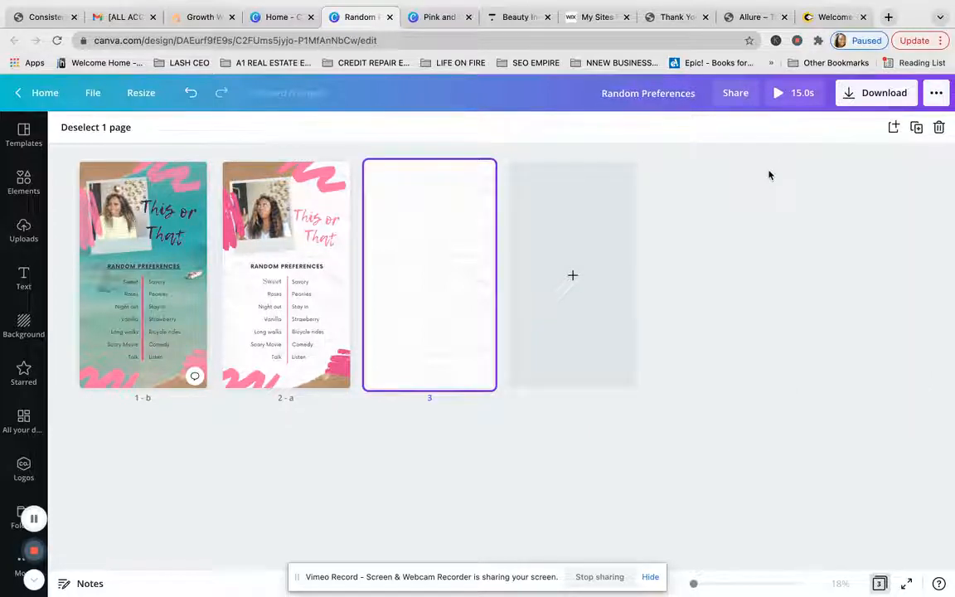
{"action": "key", "text": "Delete"}
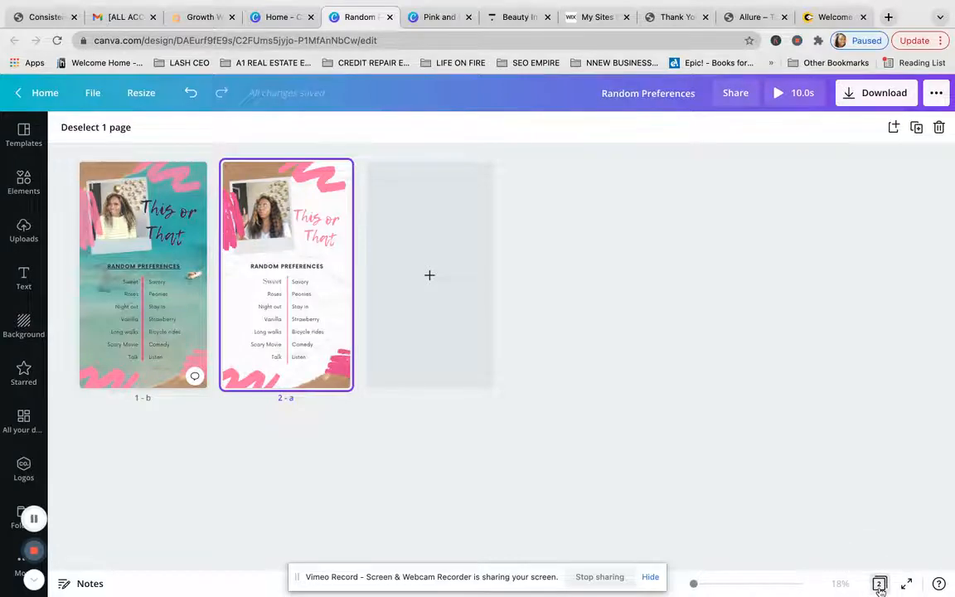
Return from the page grid to page 1 at 33% zoom and look through the list of help topics
{"action": "left_click", "coordinate": [879, 583]}
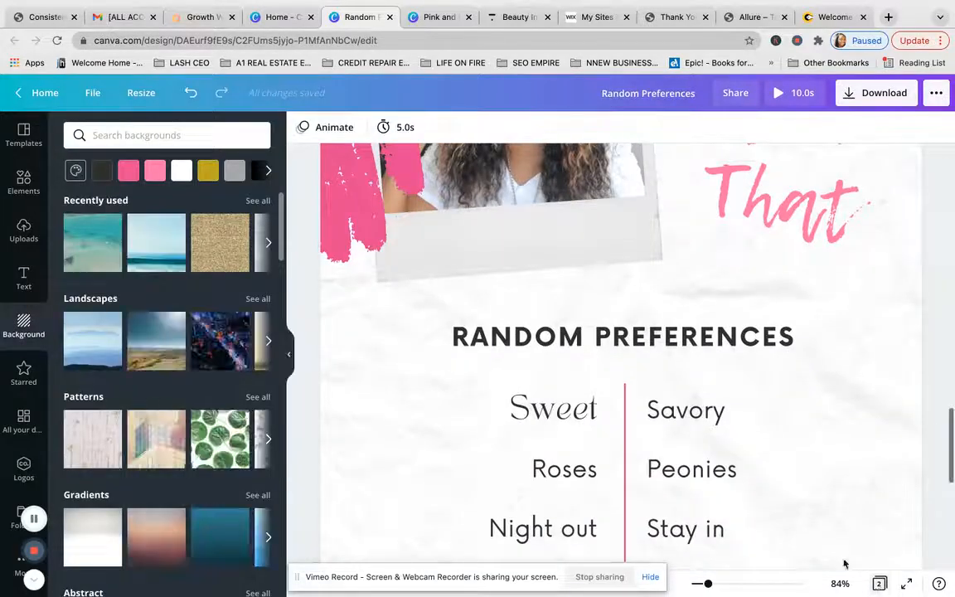
{"action": "scroll", "coordinate": [783, 426], "scroll_direction": "up", "scroll_amount": 6}
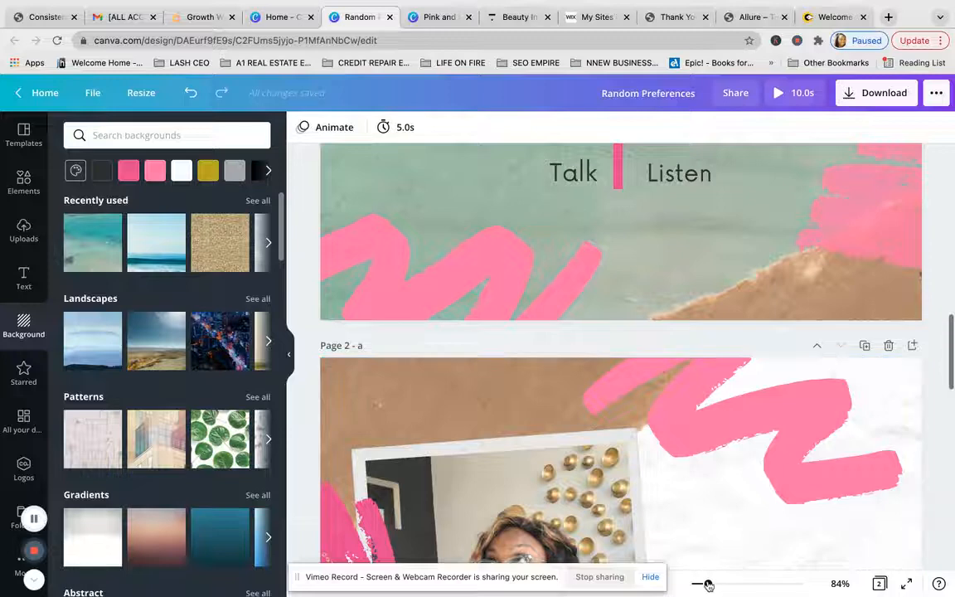
{"action": "left_click_drag", "start_coordinate": [708, 586], "coordinate": [697, 585]}
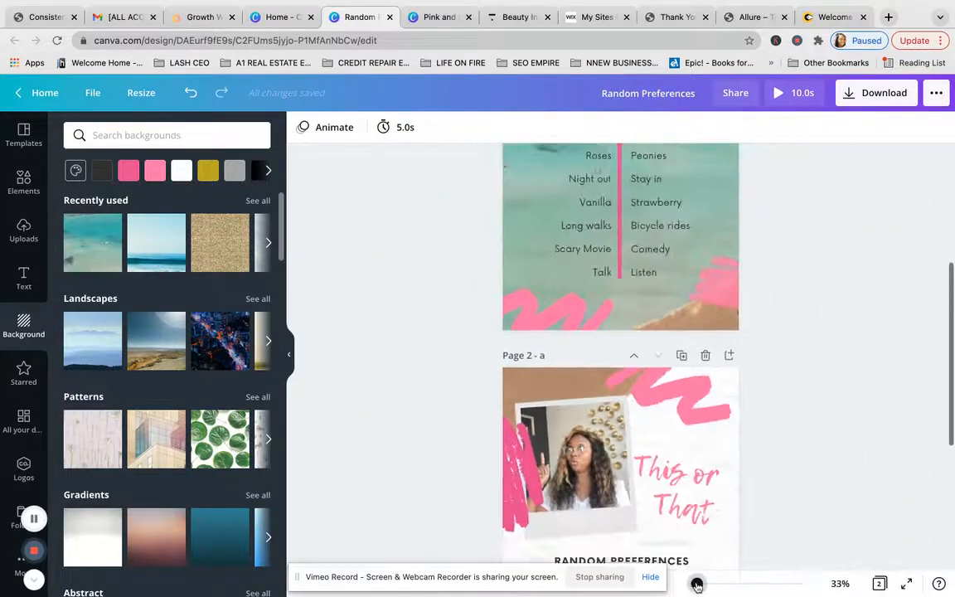
{"action": "scroll", "coordinate": [658, 430], "scroll_direction": "up", "scroll_amount": 4}
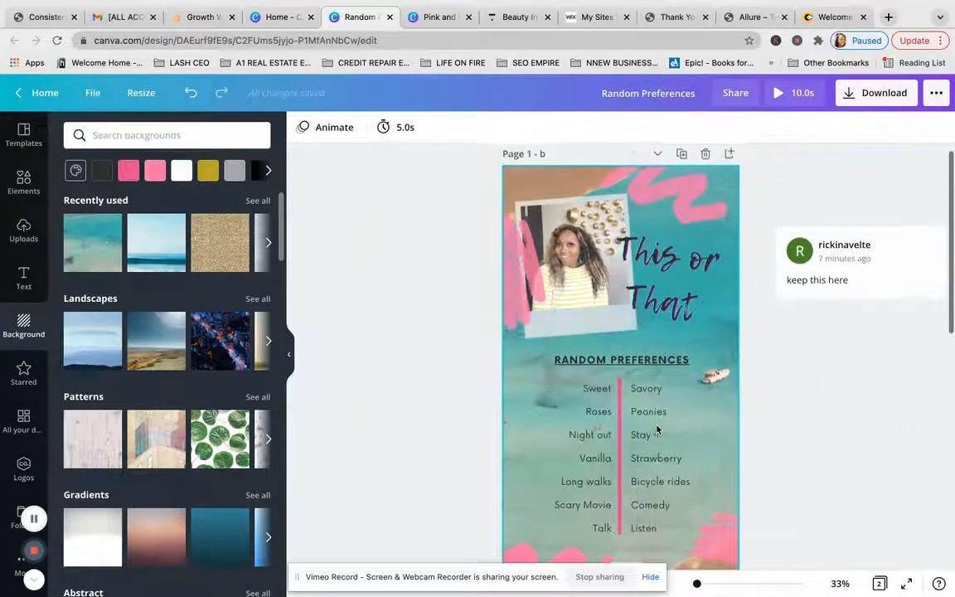
{"action": "scroll", "coordinate": [658, 430], "scroll_direction": "down", "scroll_amount": 1}
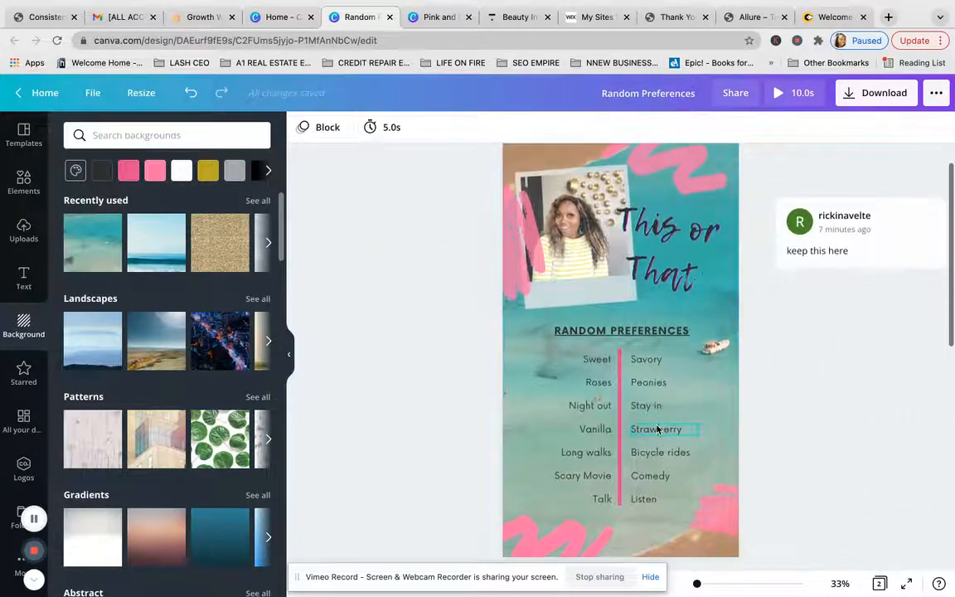
{"action": "left_click", "coordinate": [940, 585]}
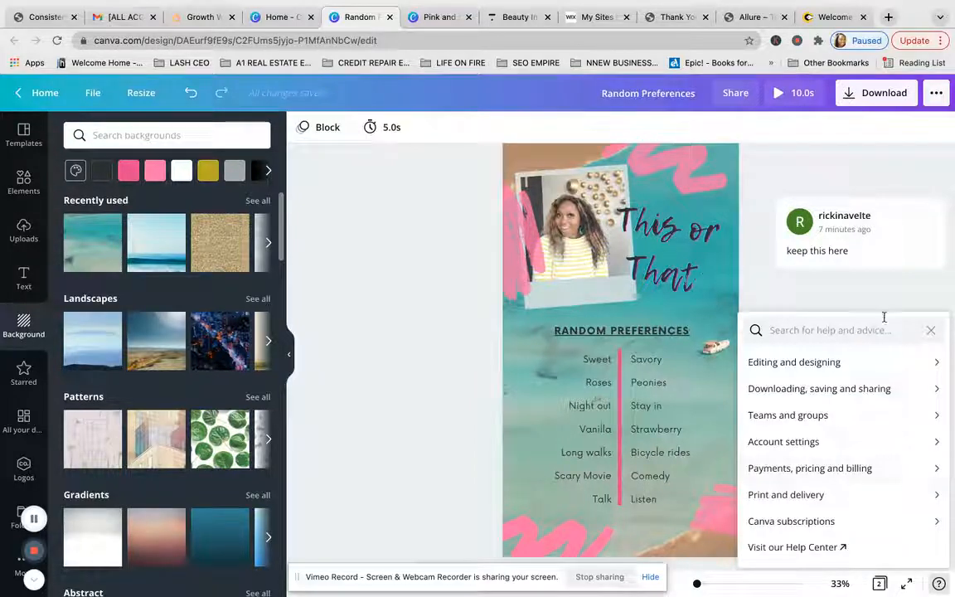
{"action": "left_click", "coordinate": [807, 296]}
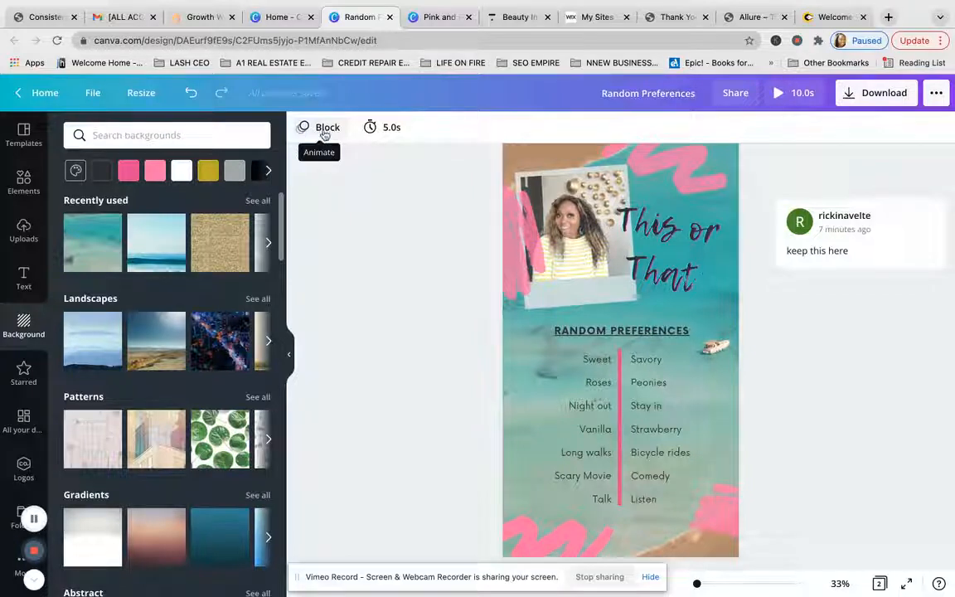
Set page 1's display timing to 4.5 seconds
{"action": "left_click", "coordinate": [395, 130]}
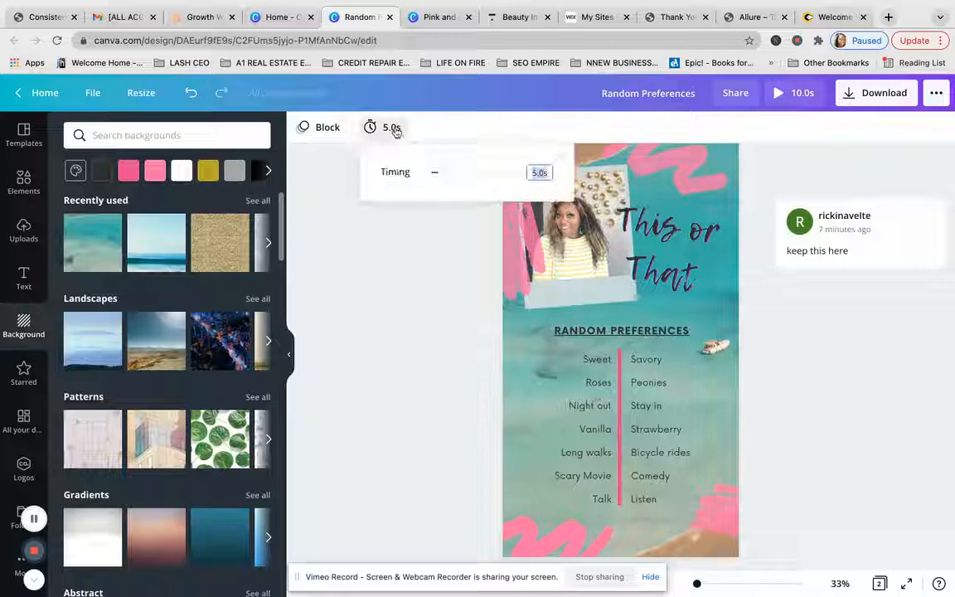
{"action": "mouse_move", "coordinate": [444, 179]}
{"action": "left_mouse_down"}
{"action": "mouse_move", "coordinate": [454, 177]}
{"action": "mouse_move", "coordinate": [434, 176]}
{"action": "left_mouse_up"}
{"action": "left_click", "coordinate": [383, 219]}
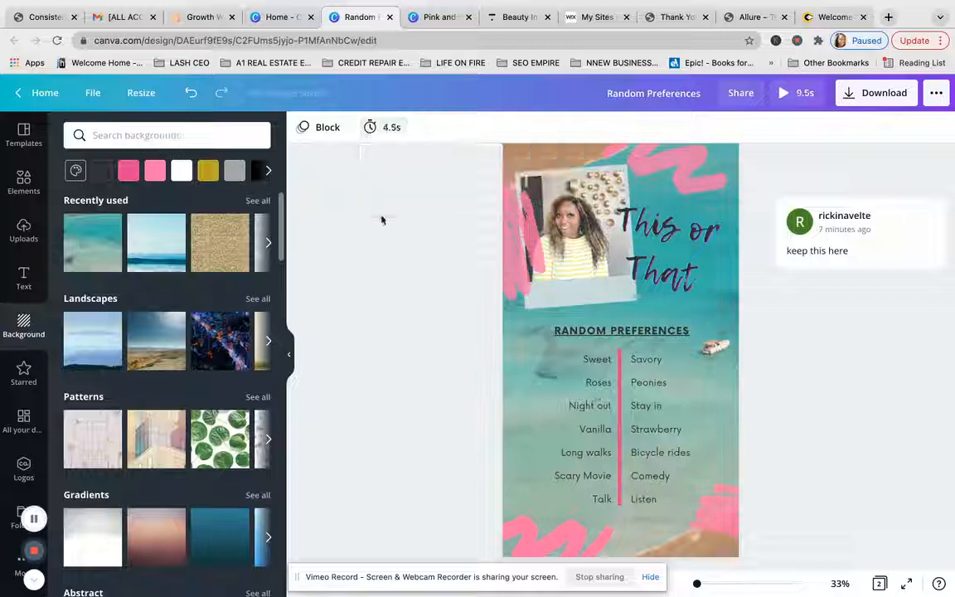
Play the full preview of the design, close it, and look over both pages in the editor
{"action": "left_click", "coordinate": [794, 93]}
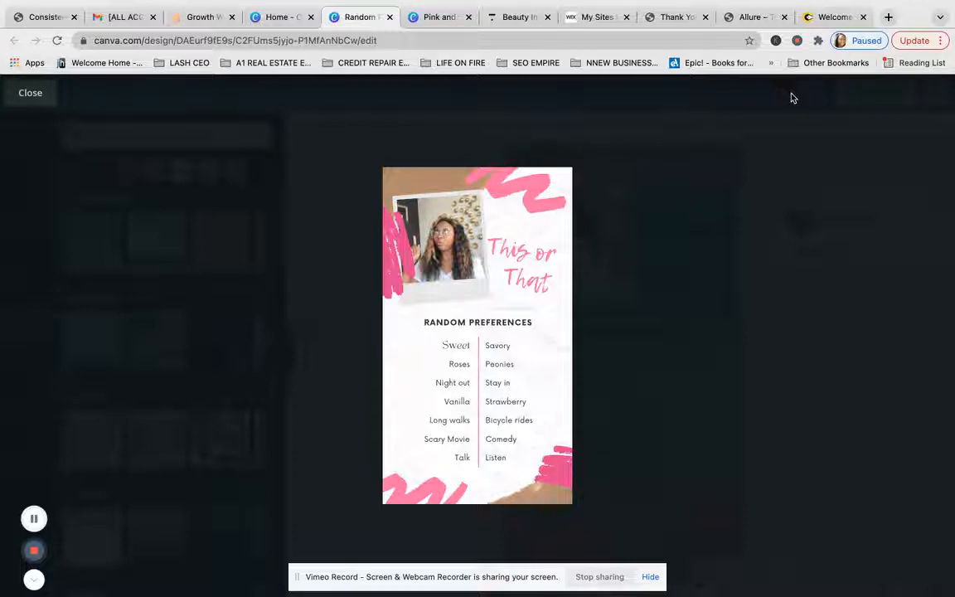
{"action": "left_click", "coordinate": [33, 95]}
{"action": "scroll", "coordinate": [436, 274], "scroll_direction": "down", "scroll_amount": 3}
{"action": "scroll", "coordinate": [437, 264], "scroll_direction": "down", "scroll_amount": 5}
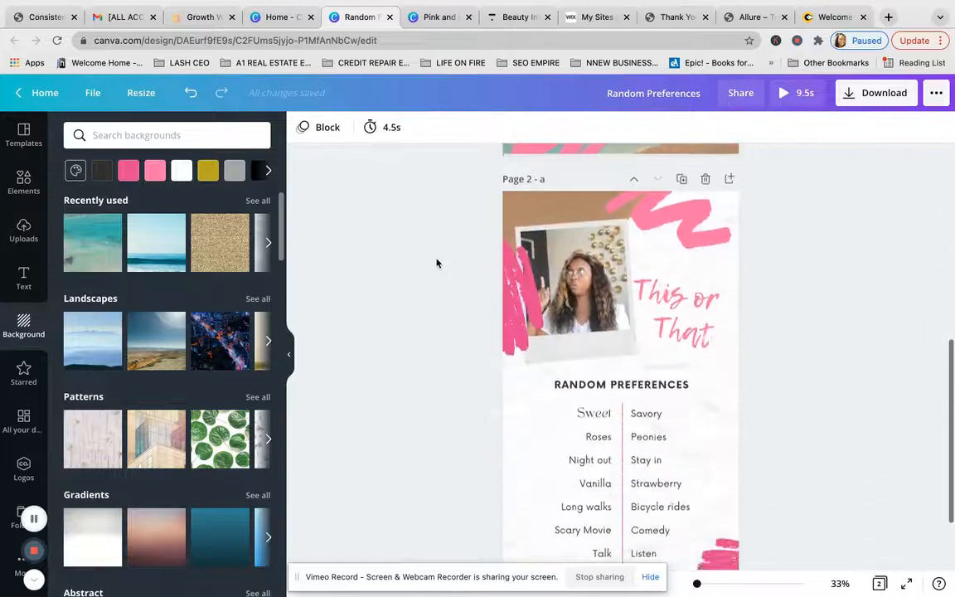
{"action": "scroll", "coordinate": [430, 240], "scroll_direction": "up", "scroll_amount": 10}
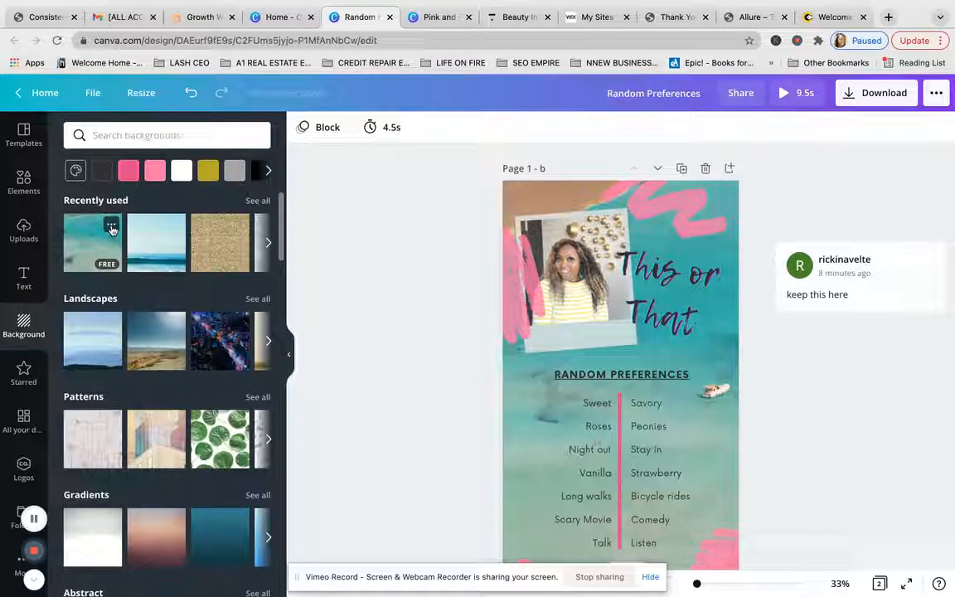
View the details of the recently used teal sea background and open the library of design elements
{"action": "left_click", "coordinate": [112, 227]}
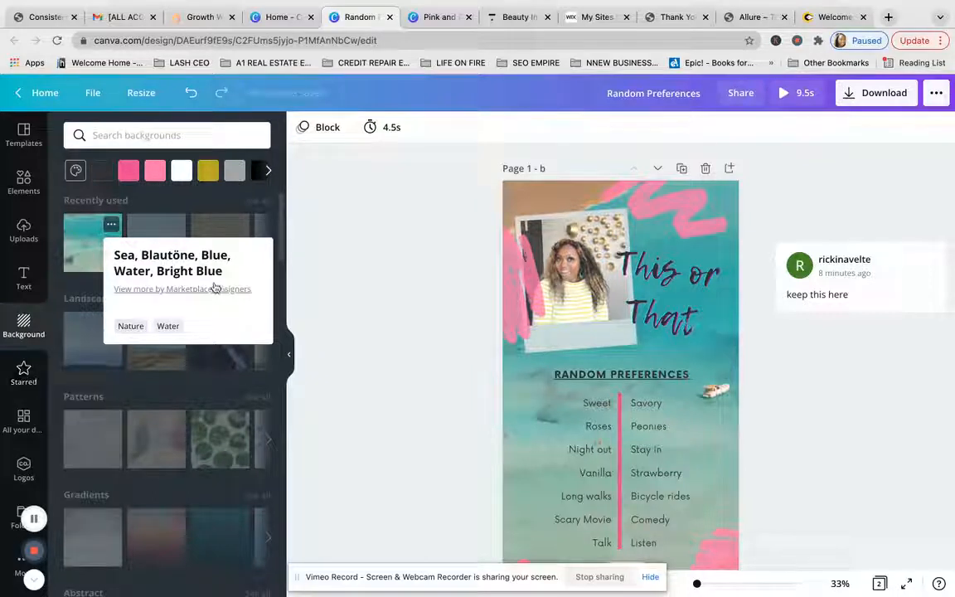
{"action": "left_click", "coordinate": [183, 377]}
{"action": "left_click", "coordinate": [173, 324]}
{"action": "left_click", "coordinate": [155, 287]}
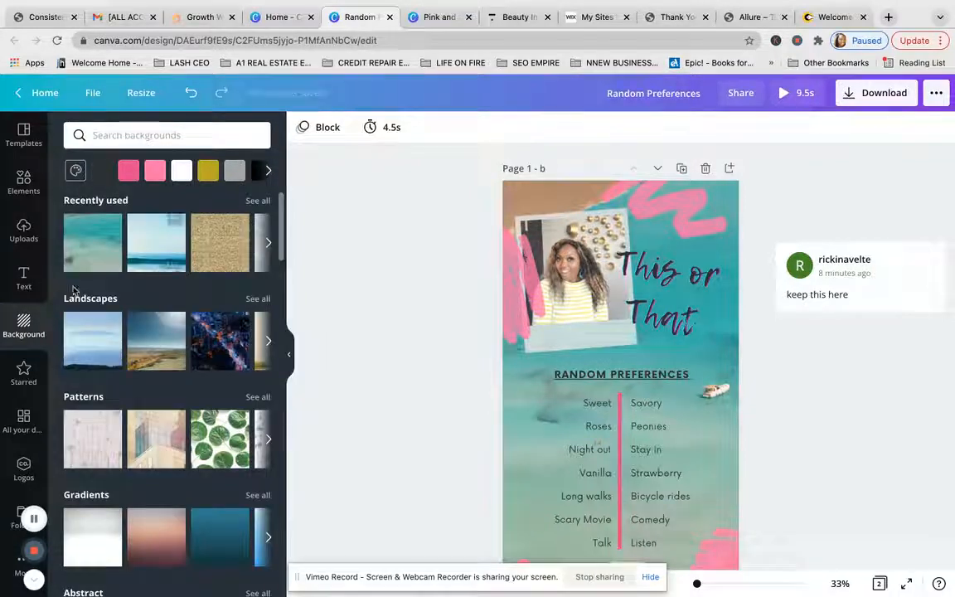
{"action": "left_click", "coordinate": [23, 188]}
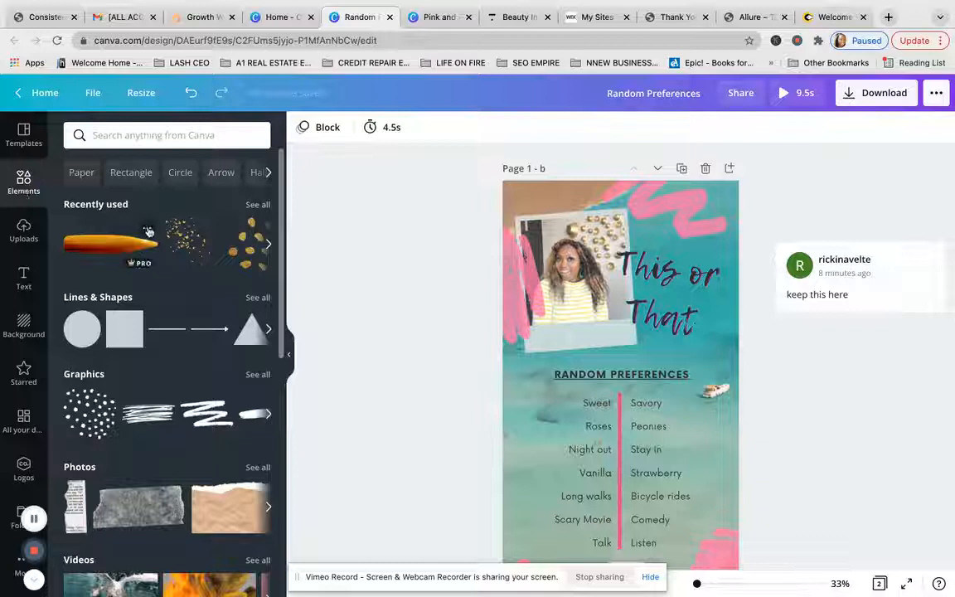
View the details of the recently used gold bullet graphic and the Gold Foil Confetti graphic
{"action": "left_click", "coordinate": [147, 230]}
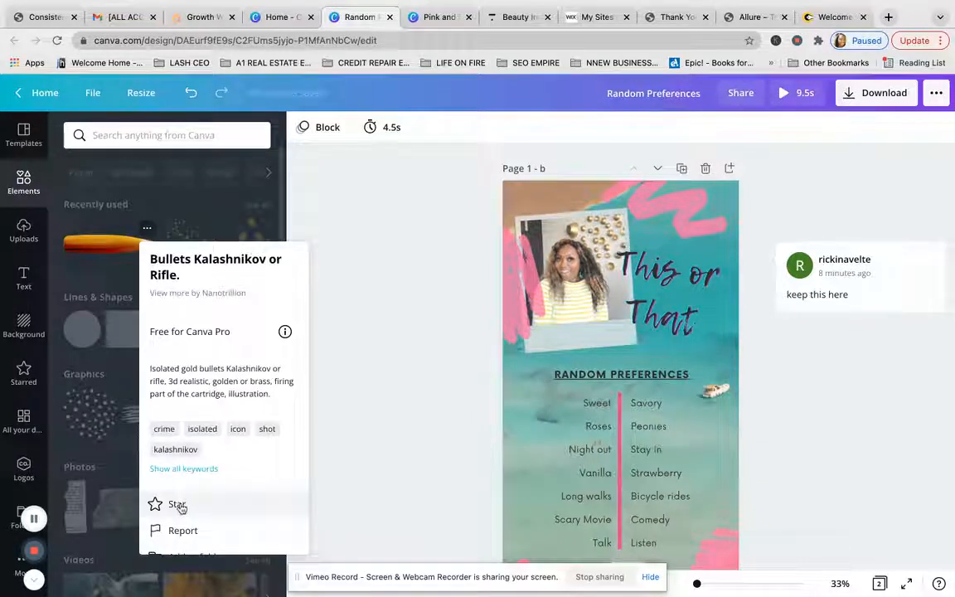
{"action": "left_click", "coordinate": [220, 240]}
{"action": "left_click", "coordinate": [211, 229]}
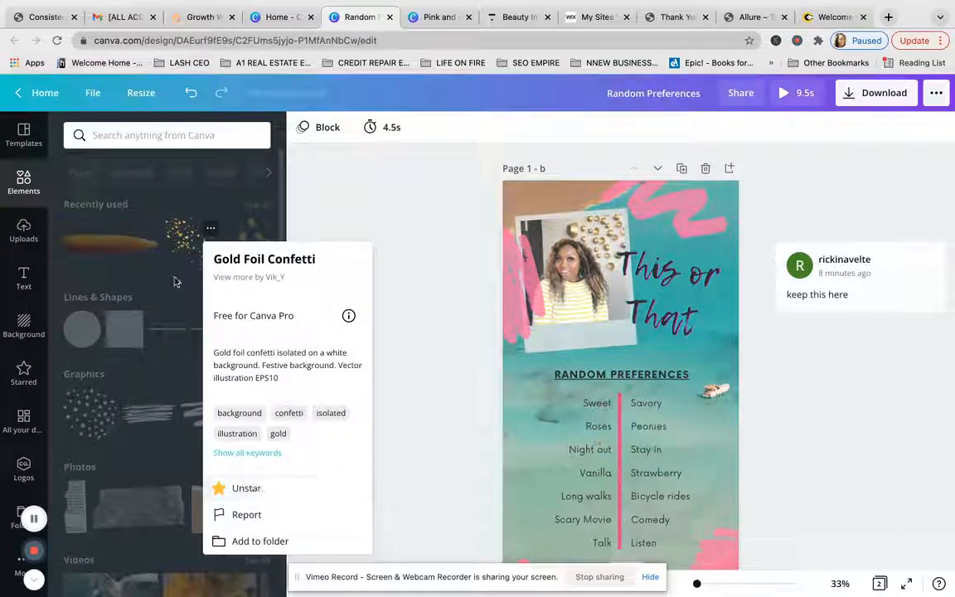
{"action": "left_click", "coordinate": [156, 314]}
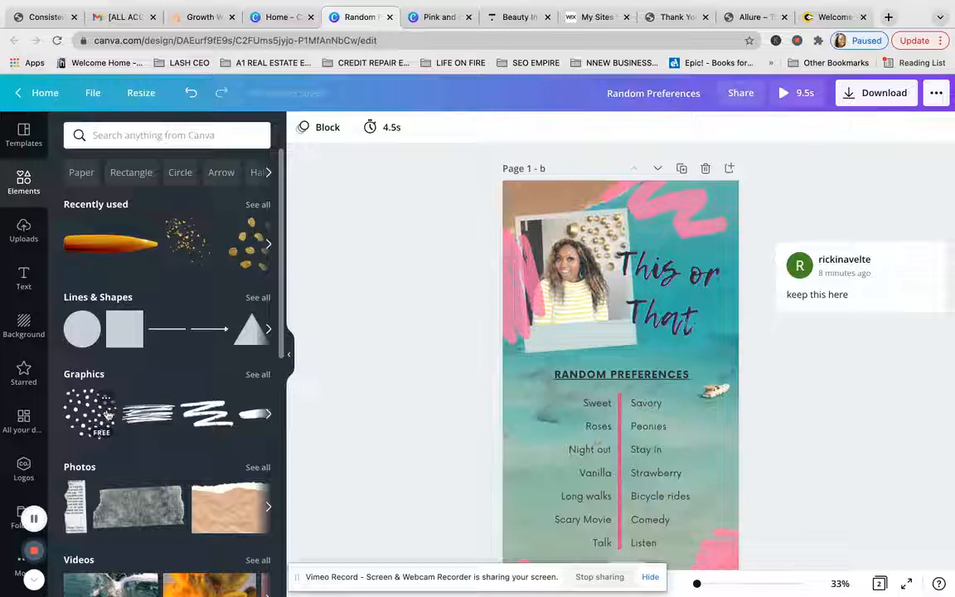
Star the grey Tape Strip photo and check the recommendations for elements similar to it
{"action": "scroll", "coordinate": [107, 415], "scroll_direction": "down", "scroll_amount": 3}
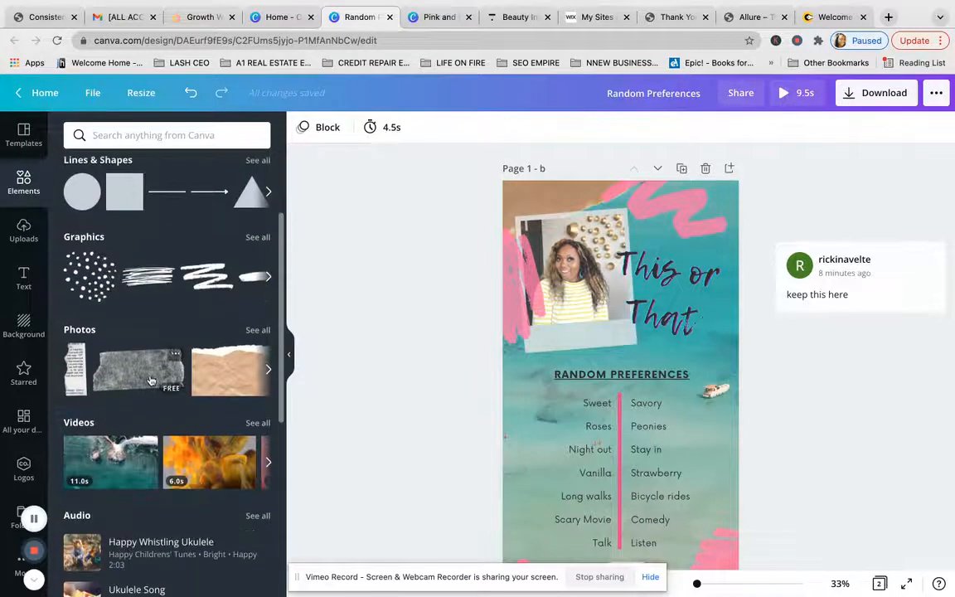
{"action": "left_click", "coordinate": [175, 358]}
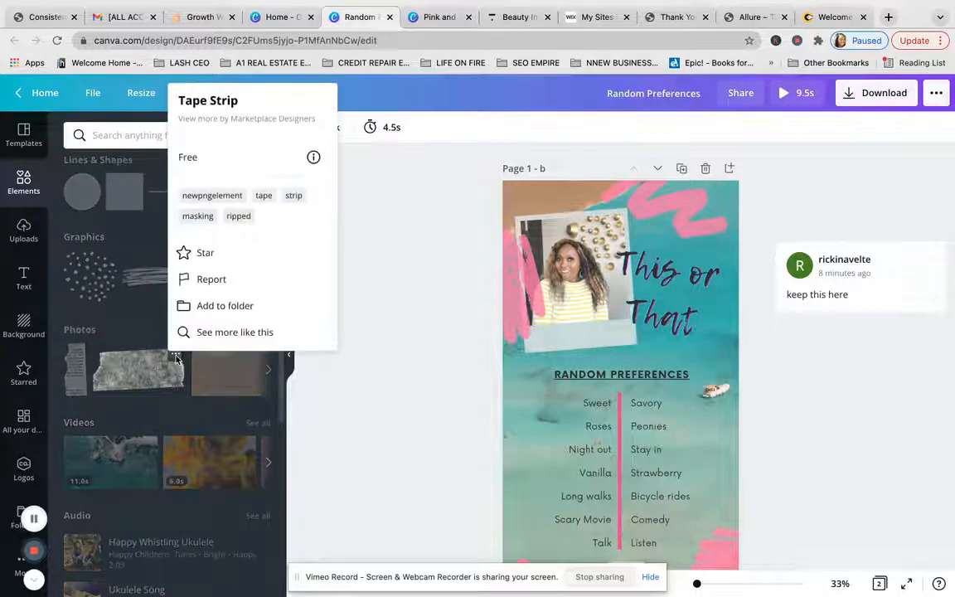
{"action": "left_click", "coordinate": [185, 254]}
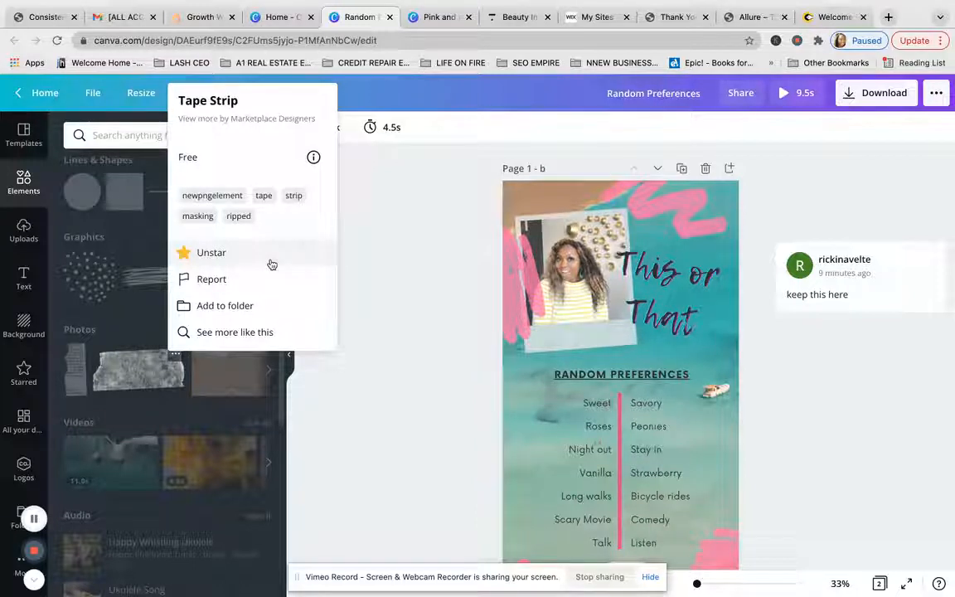
{"action": "left_click", "coordinate": [266, 334]}
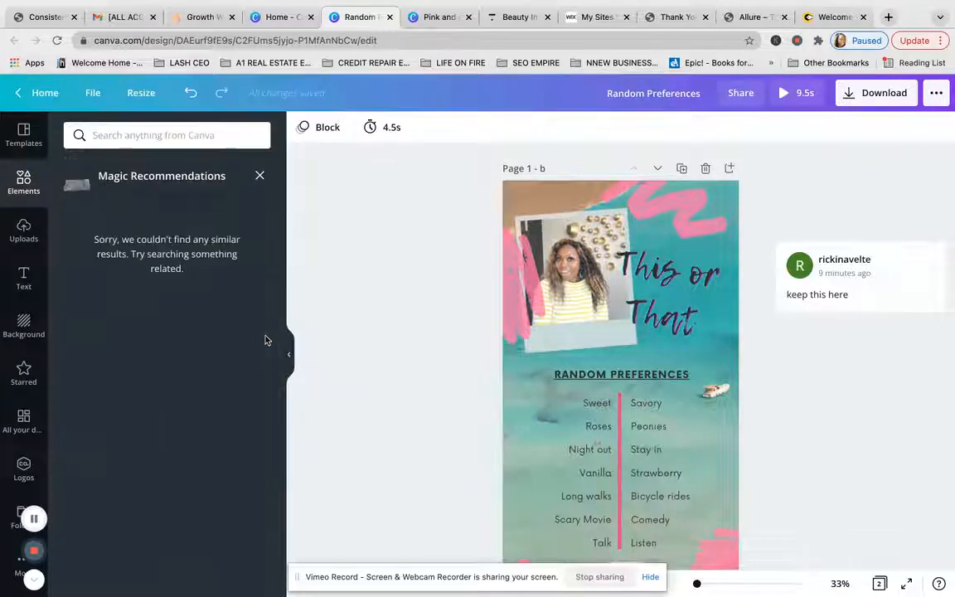
{"action": "left_click", "coordinate": [259, 176]}
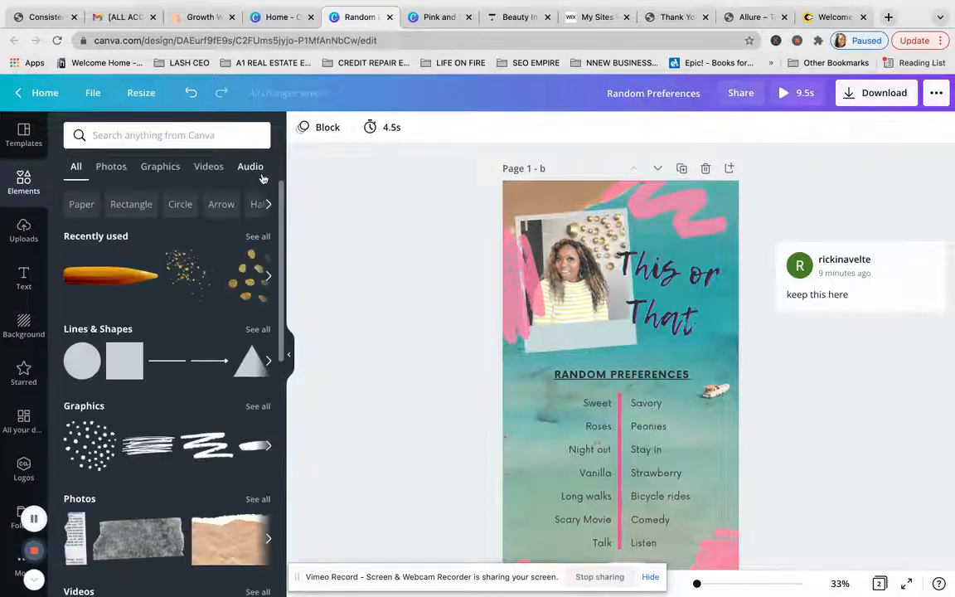
Find more elements like the recently used Gold Foil Confetti graphic
{"action": "left_click", "coordinate": [213, 261]}
{"action": "mouse_move", "coordinate": [260, 569]}
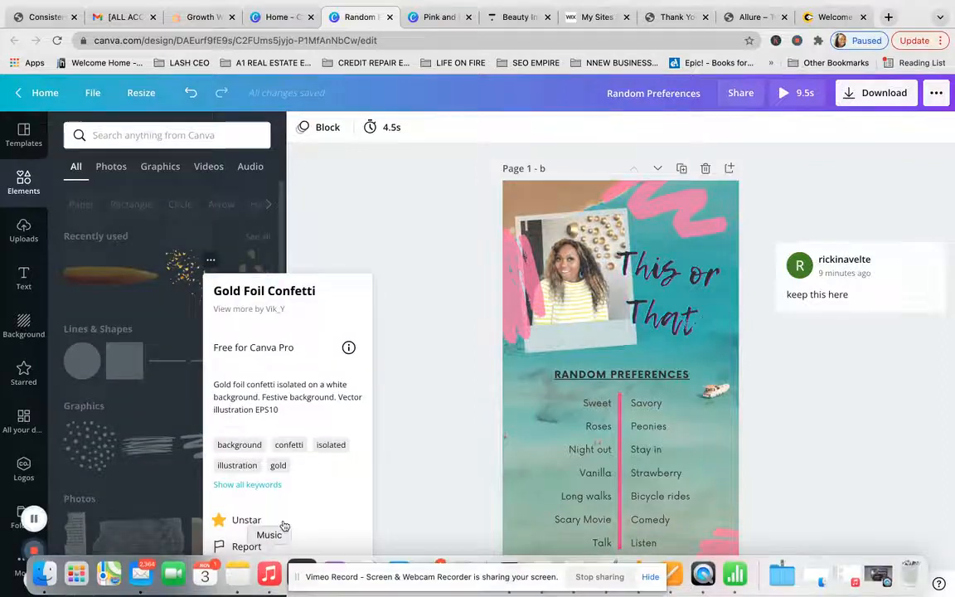
{"action": "scroll", "coordinate": [309, 505], "scroll_direction": "down", "scroll_amount": 1}
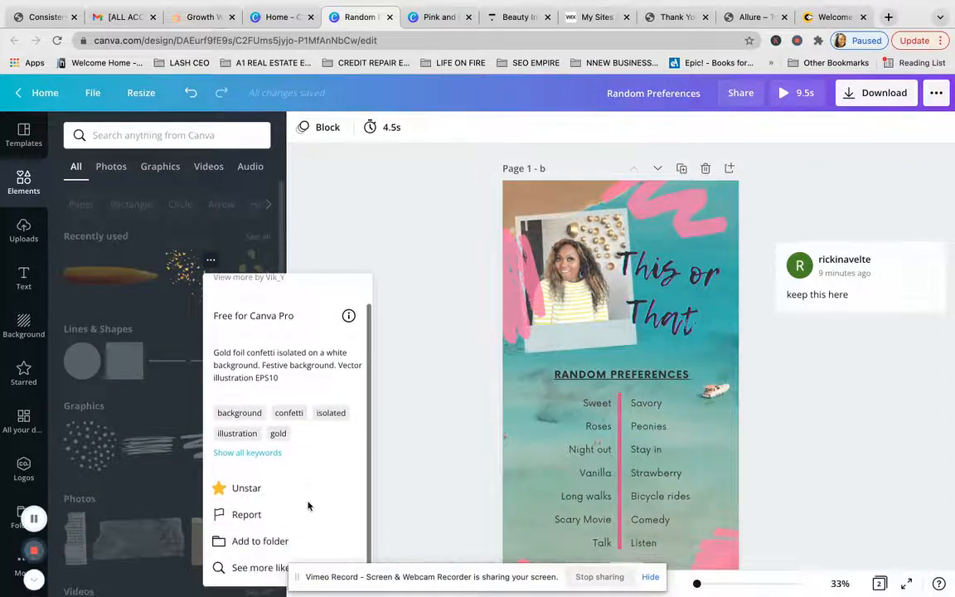
{"action": "left_click", "coordinate": [246, 568]}
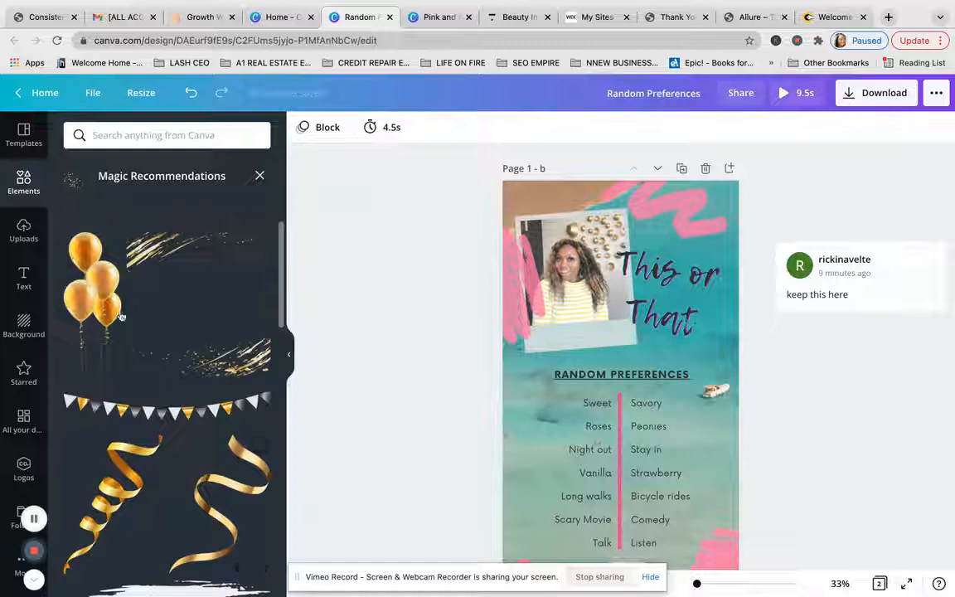
Star the Gold Party Balloons Graphic in the recommendations and review its details and options
{"action": "left_click", "coordinate": [113, 245]}
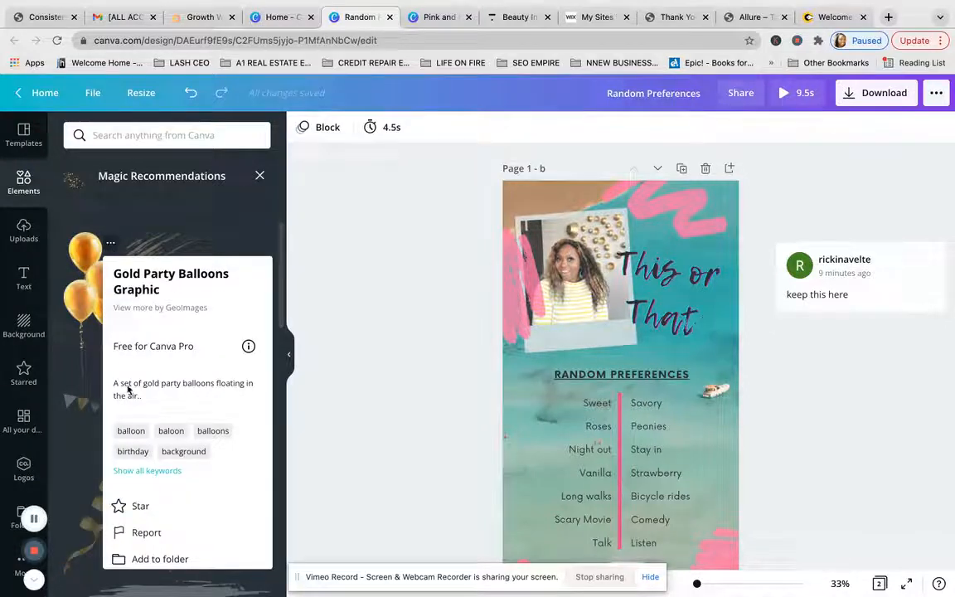
{"action": "left_click", "coordinate": [127, 506]}
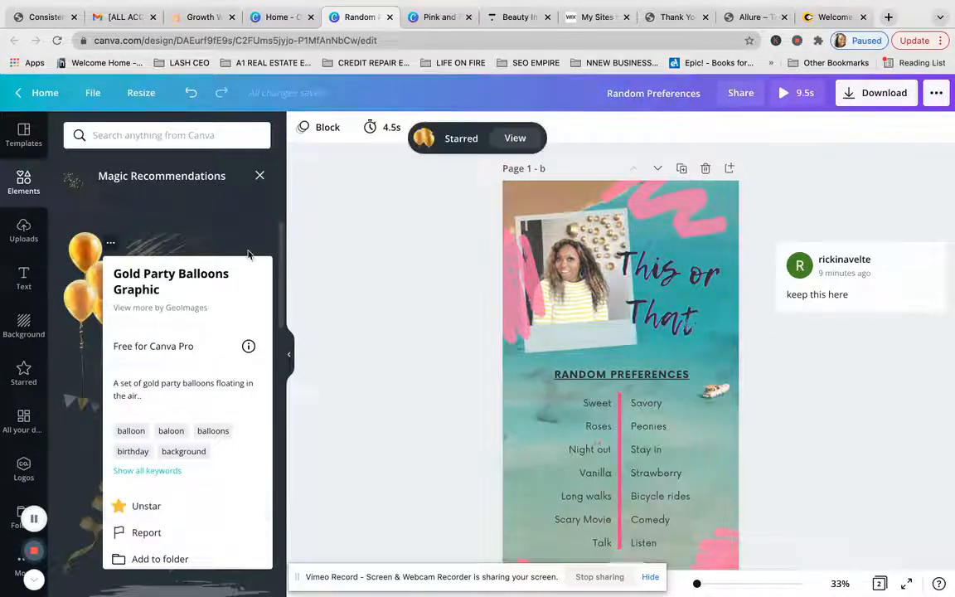
{"action": "left_click", "coordinate": [246, 215]}
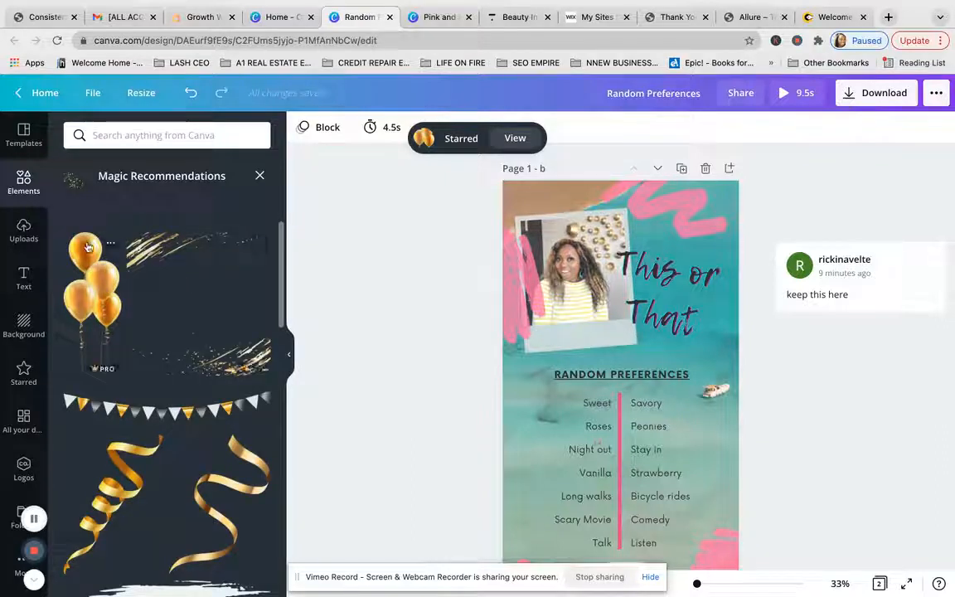
{"action": "left_click", "coordinate": [111, 245]}
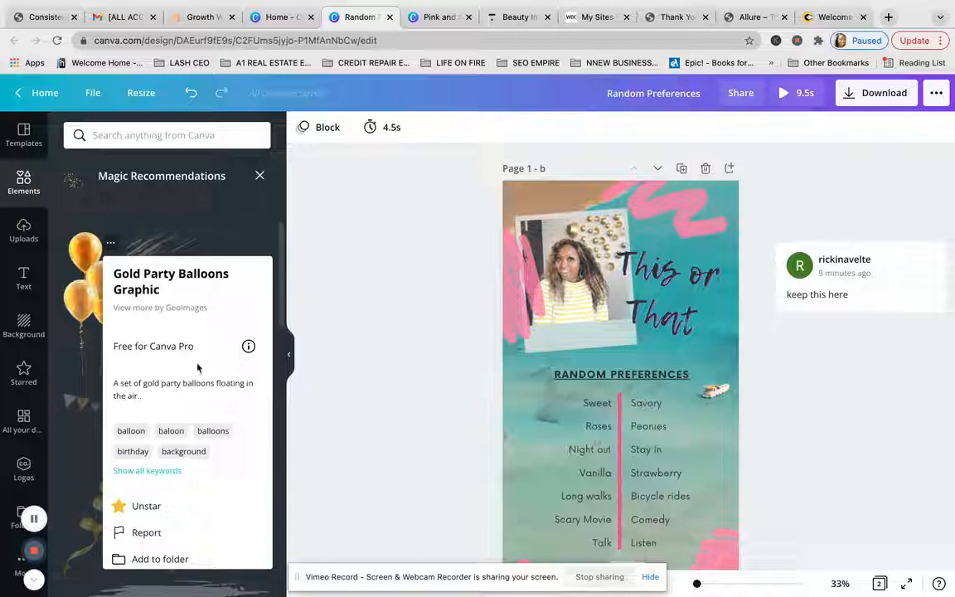
{"action": "scroll", "coordinate": [199, 392], "scroll_direction": "down", "scroll_amount": 2}
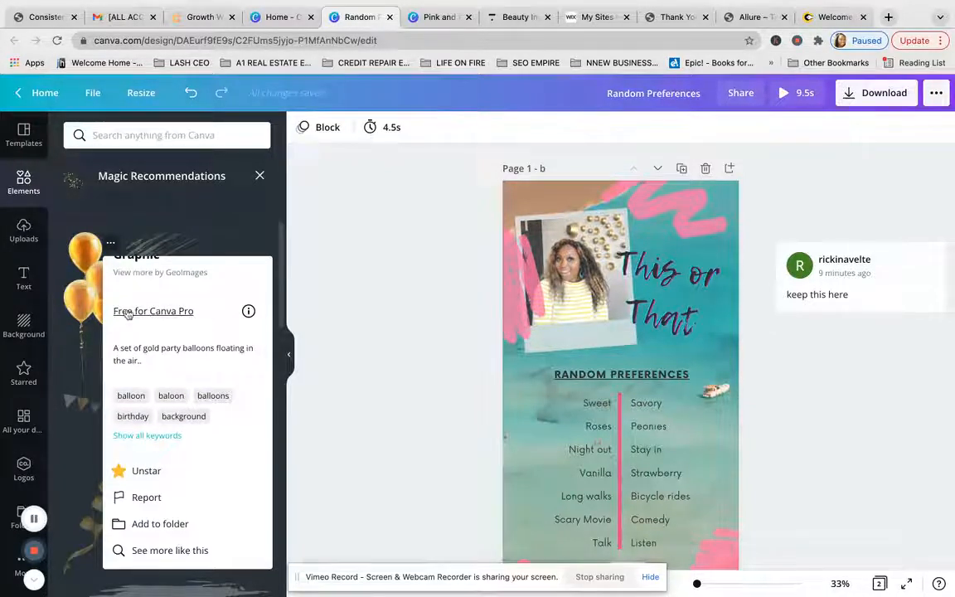
{"action": "left_click", "coordinate": [248, 225]}
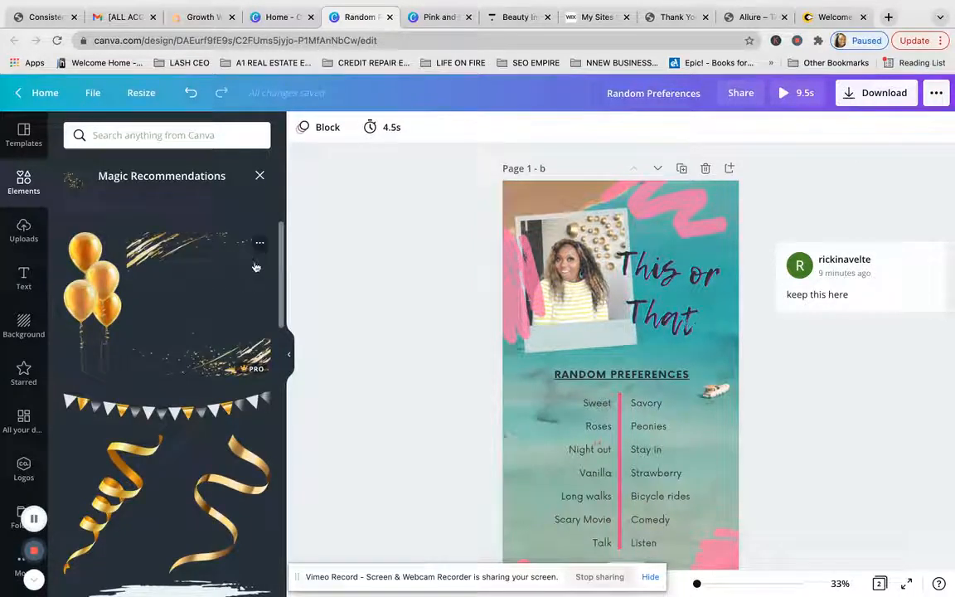
Star the Gold Disco Ball graphic further down the Magic Recommendations
{"action": "left_click", "coordinate": [261, 247]}
{"action": "left_click", "coordinate": [262, 247]}
{"action": "scroll", "coordinate": [175, 402], "scroll_direction": "down", "scroll_amount": 3}
{"action": "scroll", "coordinate": [175, 400], "scroll_direction": "down", "scroll_amount": 2}
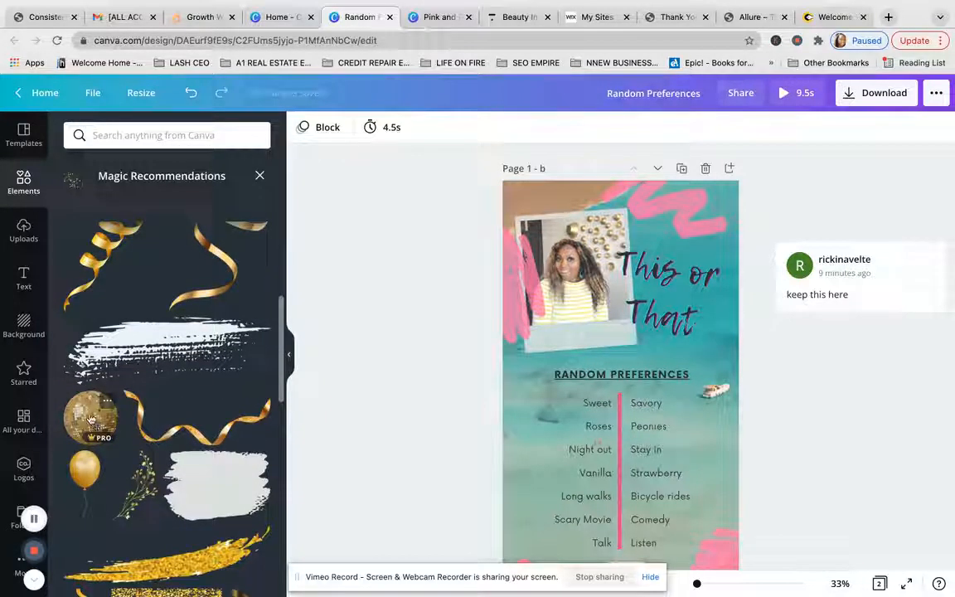
{"action": "scroll", "coordinate": [91, 418], "scroll_direction": "down", "scroll_amount": 3}
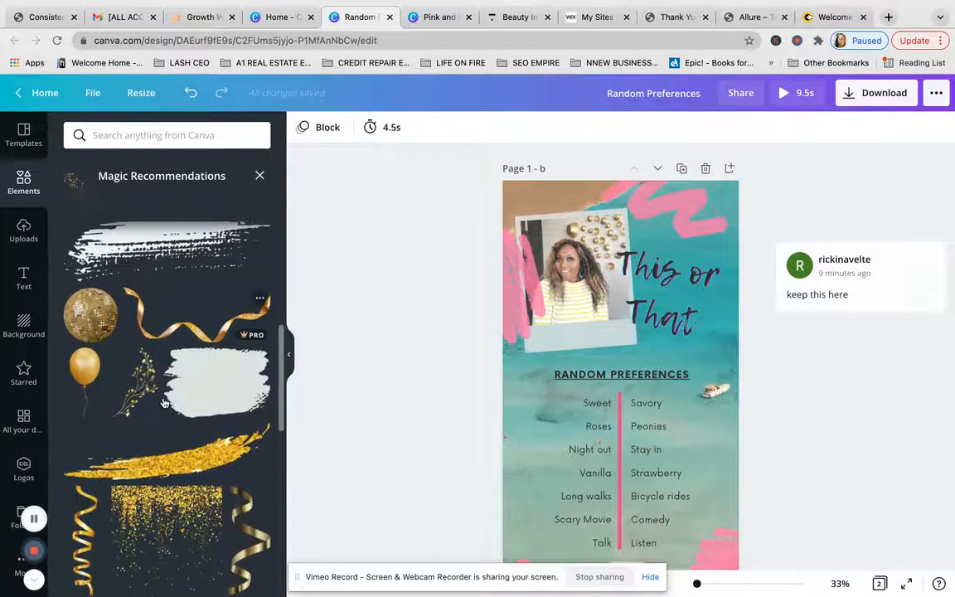
{"action": "left_click", "coordinate": [106, 301]}
{"action": "left_click", "coordinate": [115, 305]}
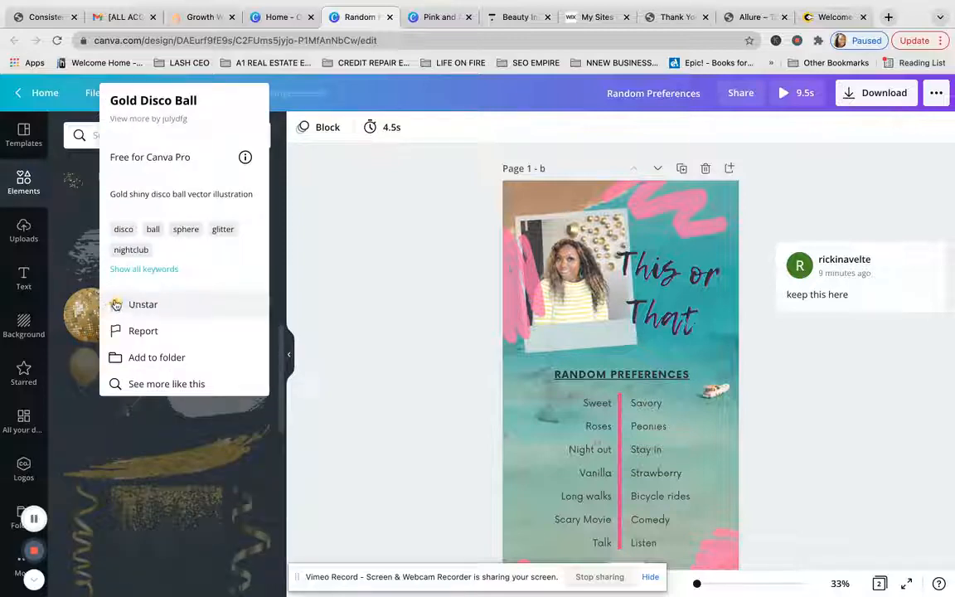
Star the pink Ombre Watercolor Texture near the end of the Magic Recommendations
{"action": "scroll", "coordinate": [111, 424], "scroll_direction": "down", "scroll_amount": 5}
{"action": "scroll", "coordinate": [112, 425], "scroll_direction": "down", "scroll_amount": 5}
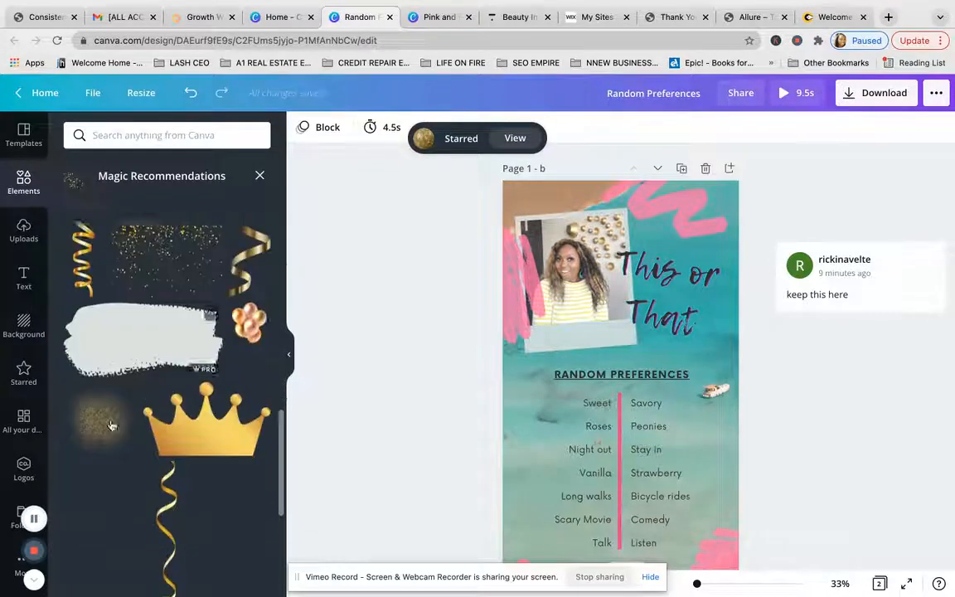
{"action": "scroll", "coordinate": [112, 425], "scroll_direction": "down", "scroll_amount": 2}
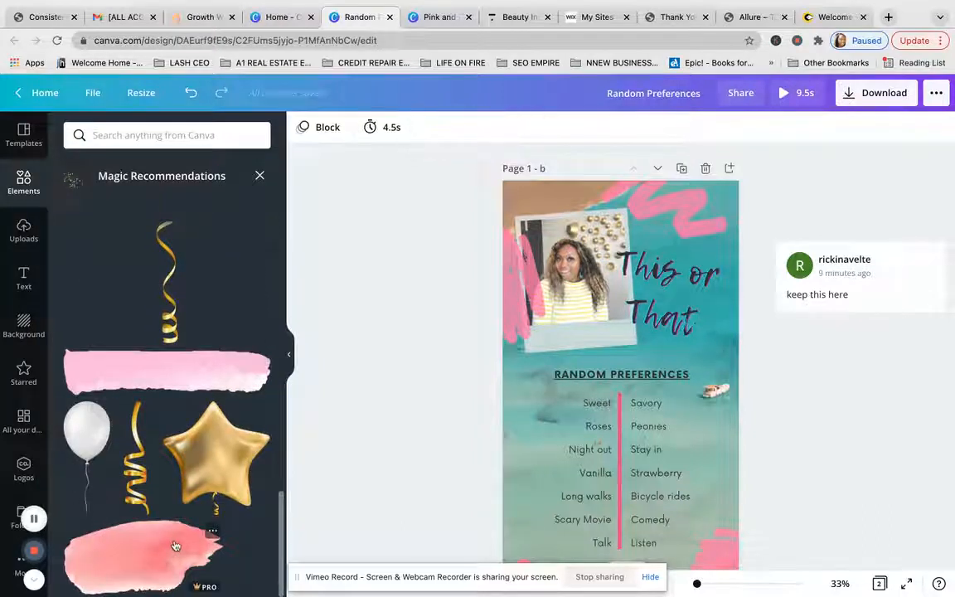
{"action": "left_click", "coordinate": [212, 531]}
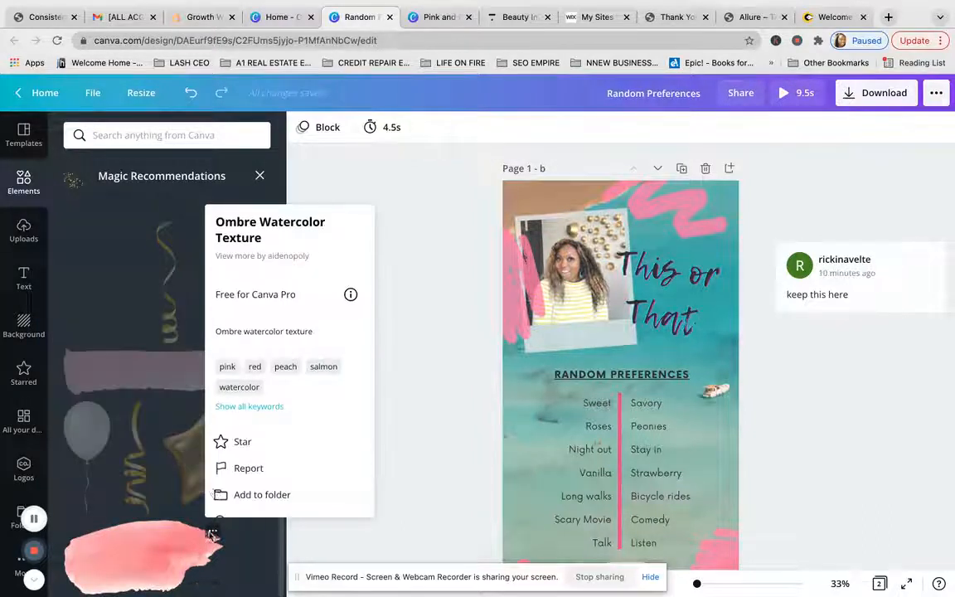
{"action": "left_click", "coordinate": [240, 445]}
Look through the whole collection of starred elements and templates, and return to its beginning
{"action": "left_click", "coordinate": [19, 375]}
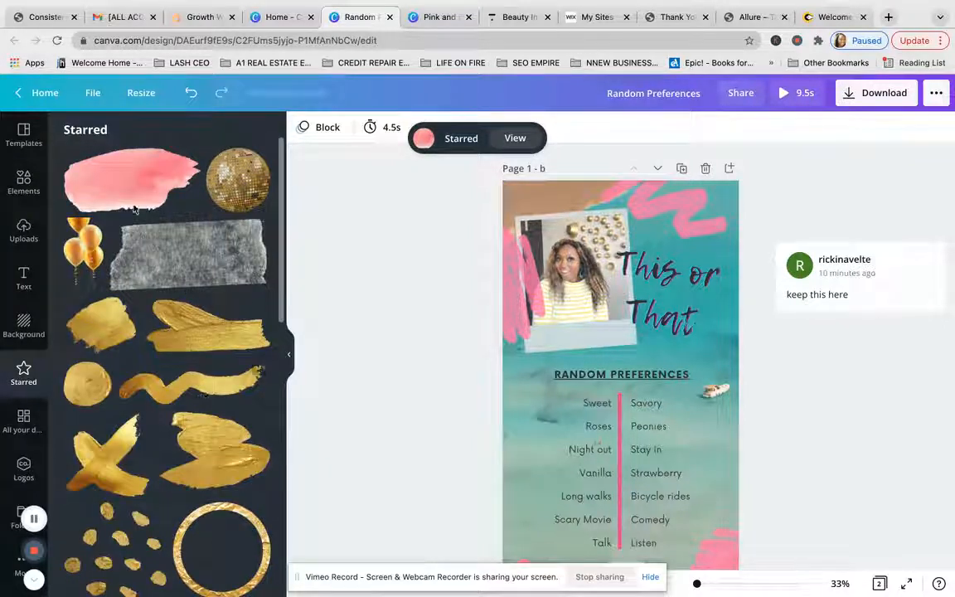
{"action": "scroll", "coordinate": [166, 377], "scroll_direction": "down", "scroll_amount": 10}
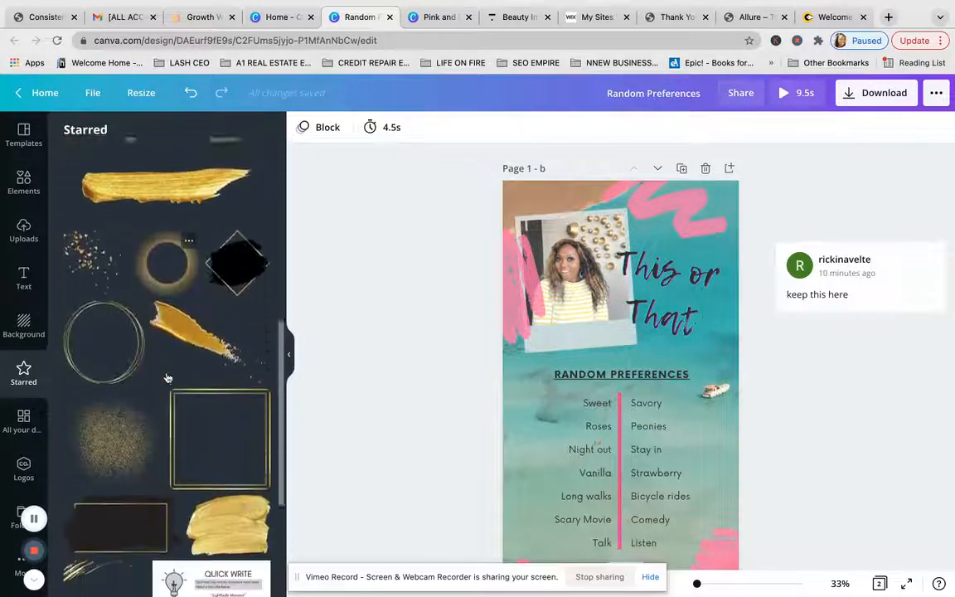
{"action": "scroll", "coordinate": [166, 377], "scroll_direction": "down", "scroll_amount": 8}
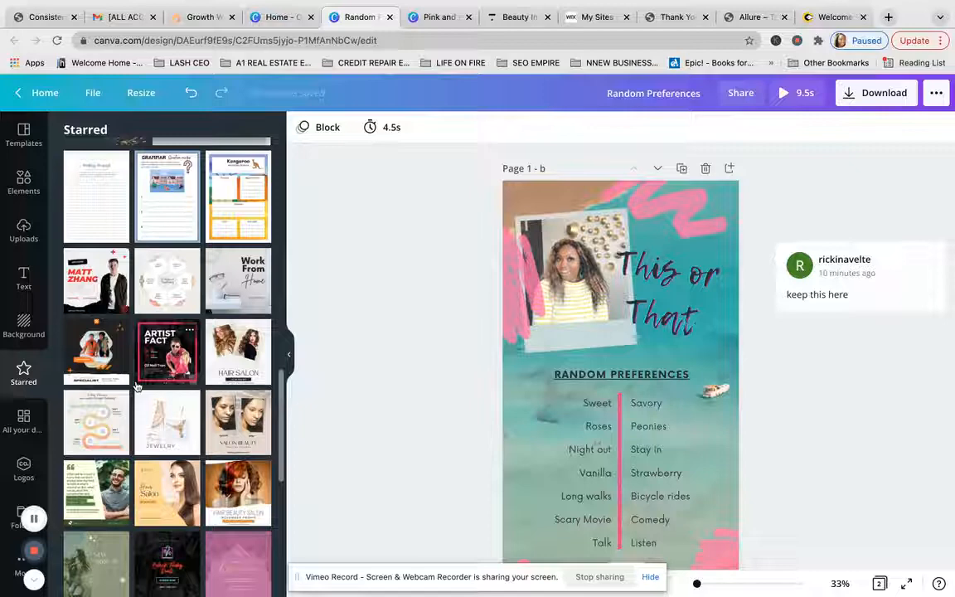
{"action": "scroll", "coordinate": [138, 386], "scroll_direction": "down", "scroll_amount": 10}
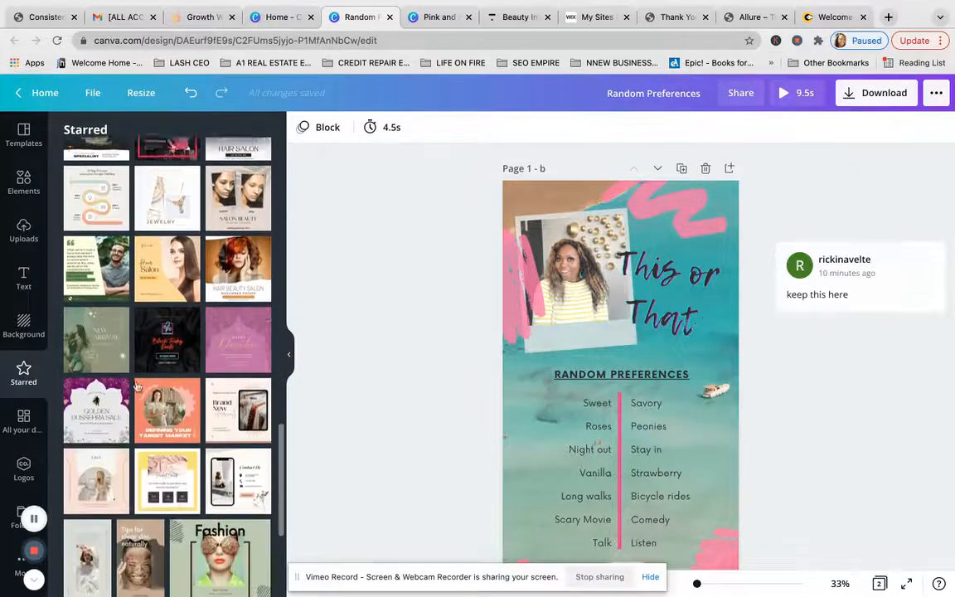
{"action": "scroll", "coordinate": [138, 387], "scroll_direction": "down", "scroll_amount": 2}
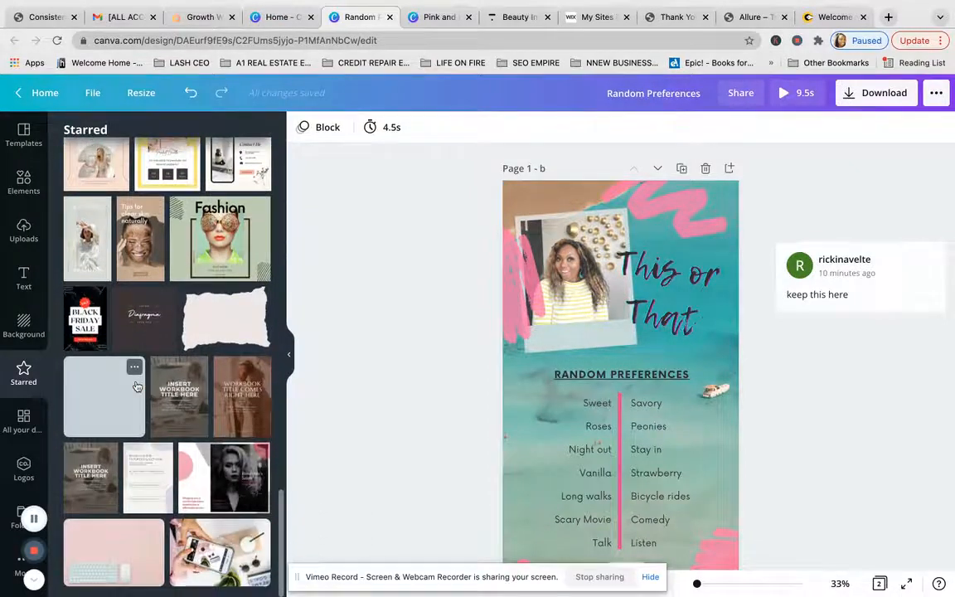
{"action": "scroll", "coordinate": [137, 386], "scroll_direction": "up", "scroll_amount": 17}
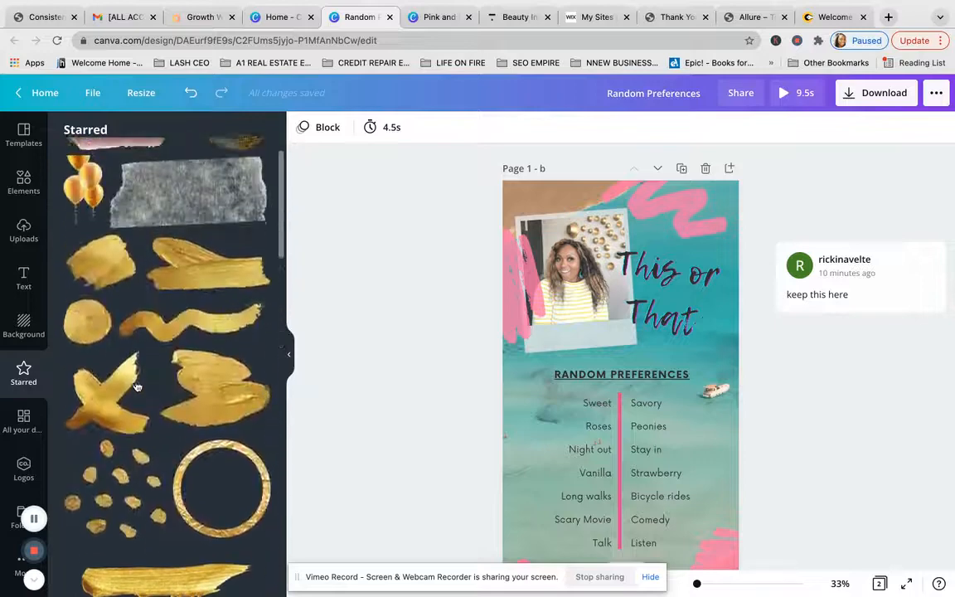
Browse the text library's font combinations, try the "Feelin' Cute" one on page 1, and undo its placement
{"action": "left_click", "coordinate": [27, 332]}
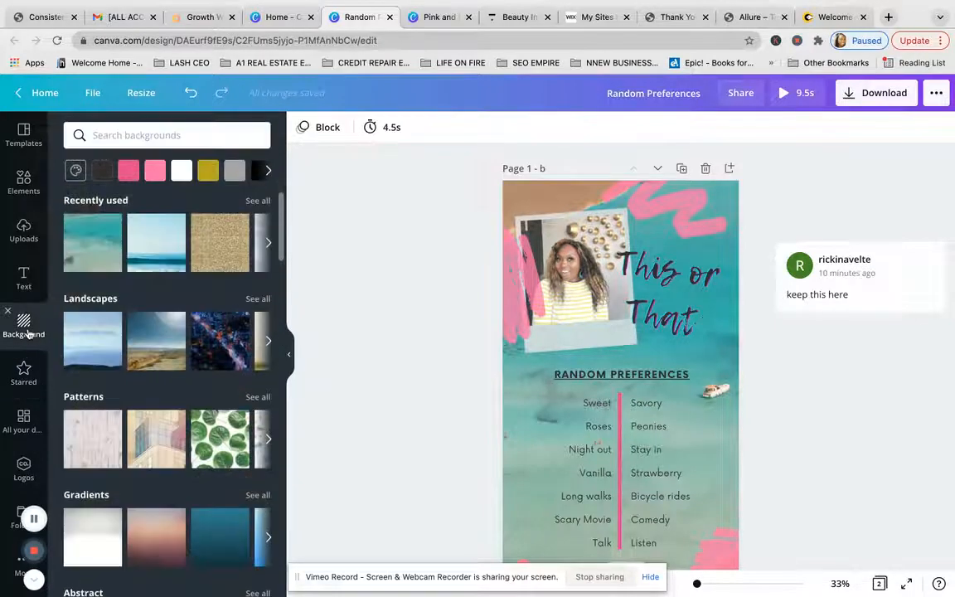
{"action": "left_click", "coordinate": [25, 282]}
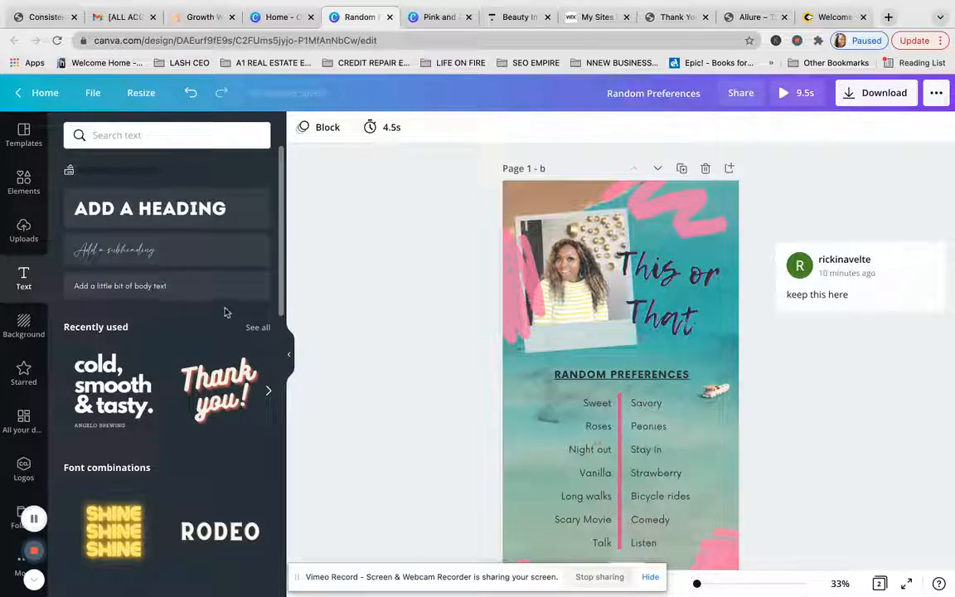
{"action": "scroll", "coordinate": [165, 377], "scroll_direction": "down", "scroll_amount": 5}
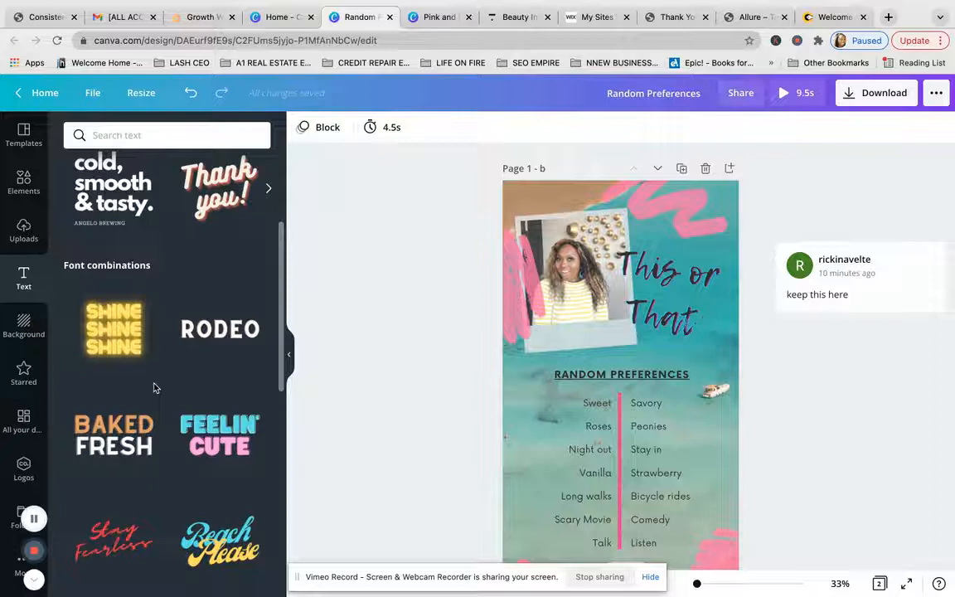
{"action": "scroll", "coordinate": [154, 387], "scroll_direction": "down", "scroll_amount": 5}
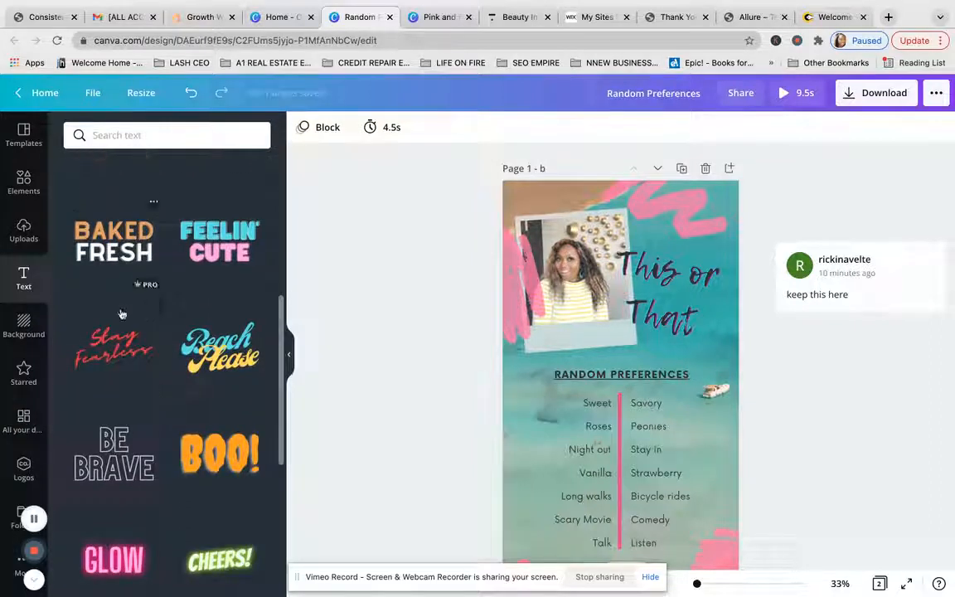
{"action": "left_click", "coordinate": [211, 252]}
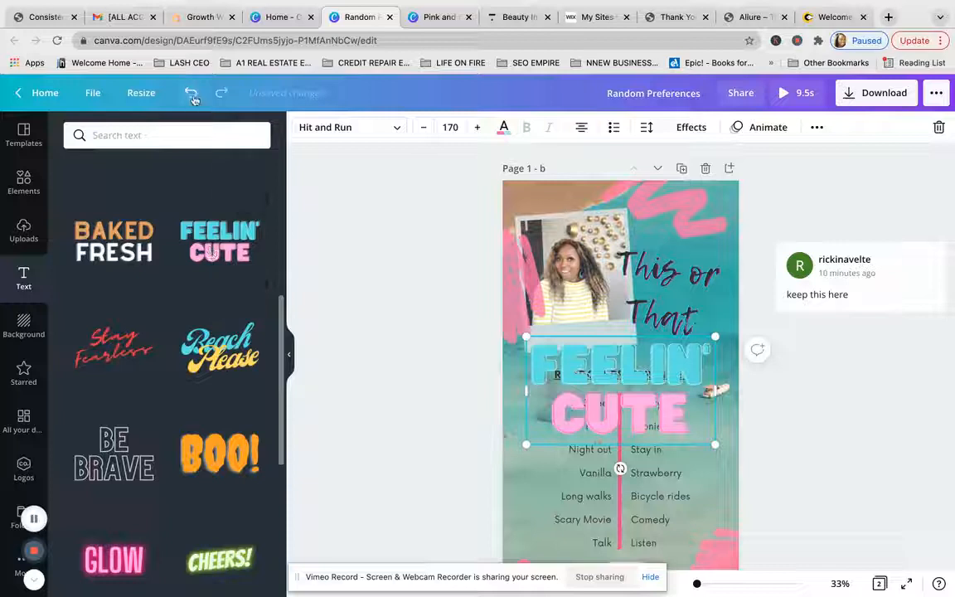
{"action": "left_click", "coordinate": [190, 93]}
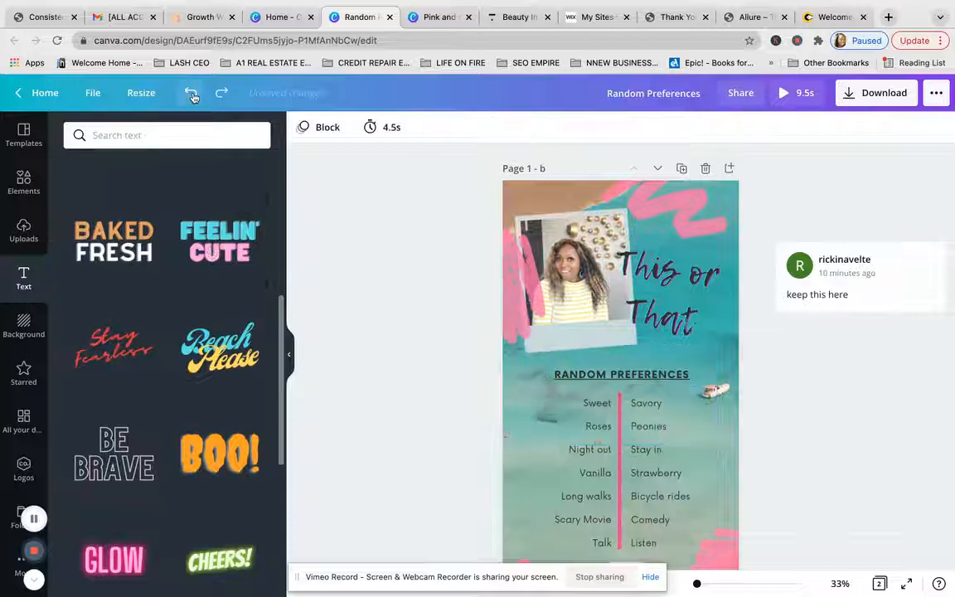
Try the "BOO!" and "GLOW" font combinations one after the other on page 1, undoing each placement
{"action": "left_click", "coordinate": [216, 443]}
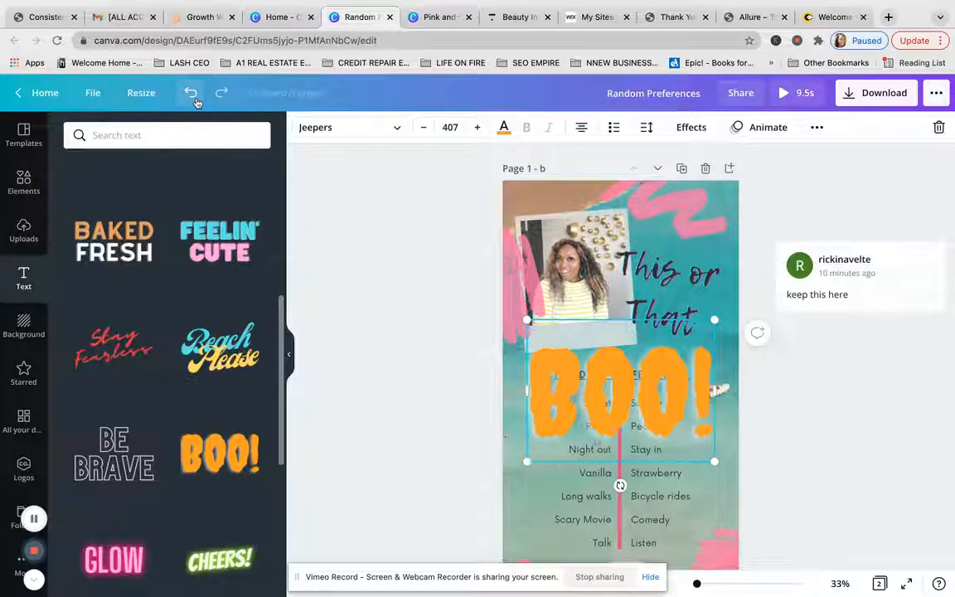
{"action": "left_click", "coordinate": [190, 93]}
{"action": "scroll", "coordinate": [212, 442], "scroll_direction": "down", "scroll_amount": 4}
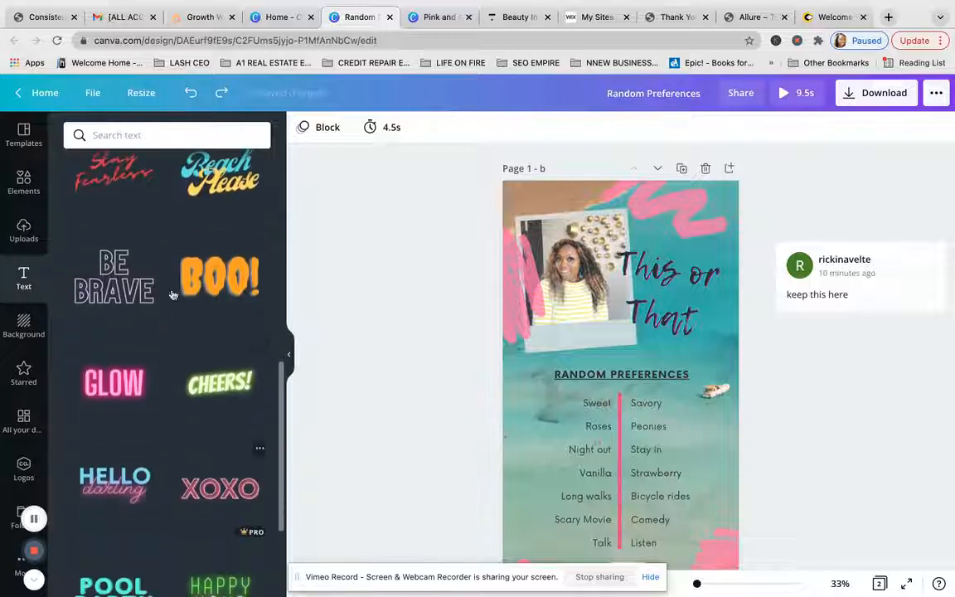
{"action": "left_click", "coordinate": [121, 391]}
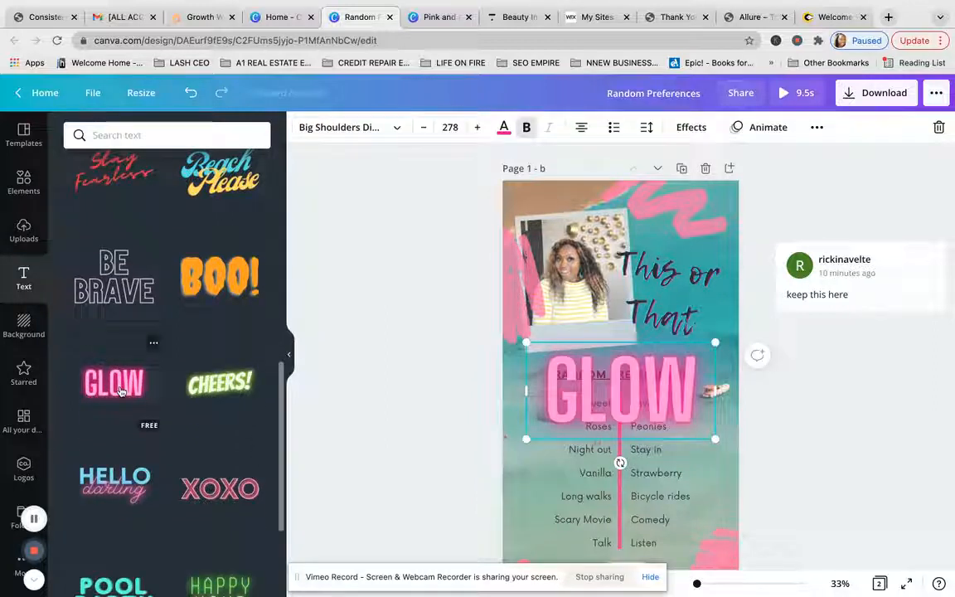
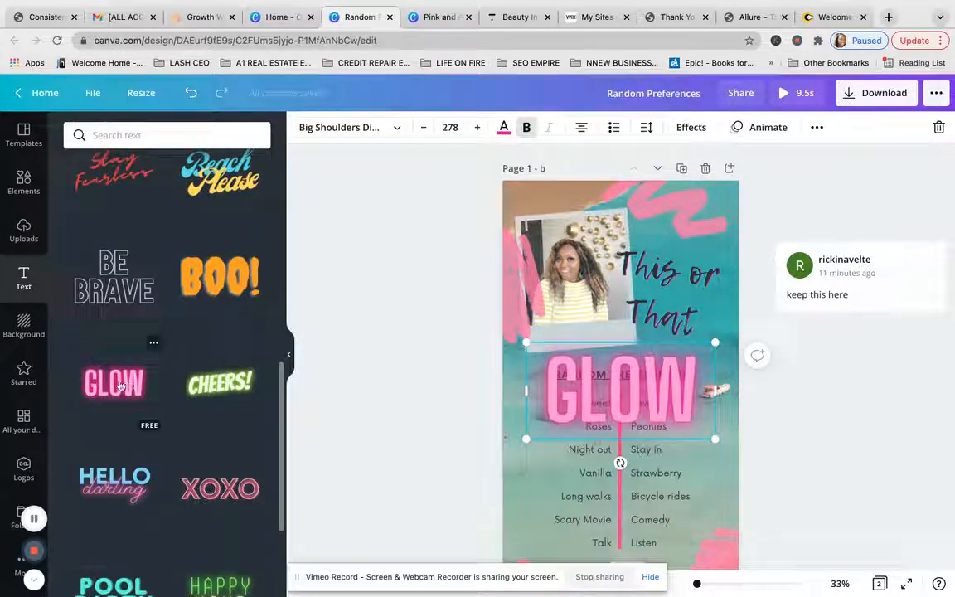
{"action": "left_click", "coordinate": [191, 94]}
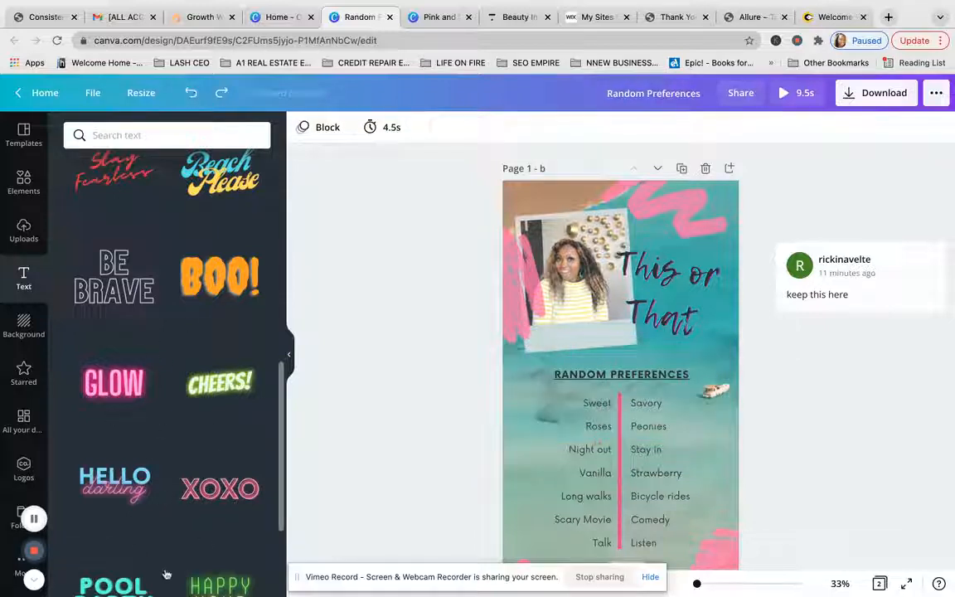
Try the "GLOW" font combination with a first name as its text, widen it to fit one line, and delete it
{"action": "left_click", "coordinate": [125, 387]}
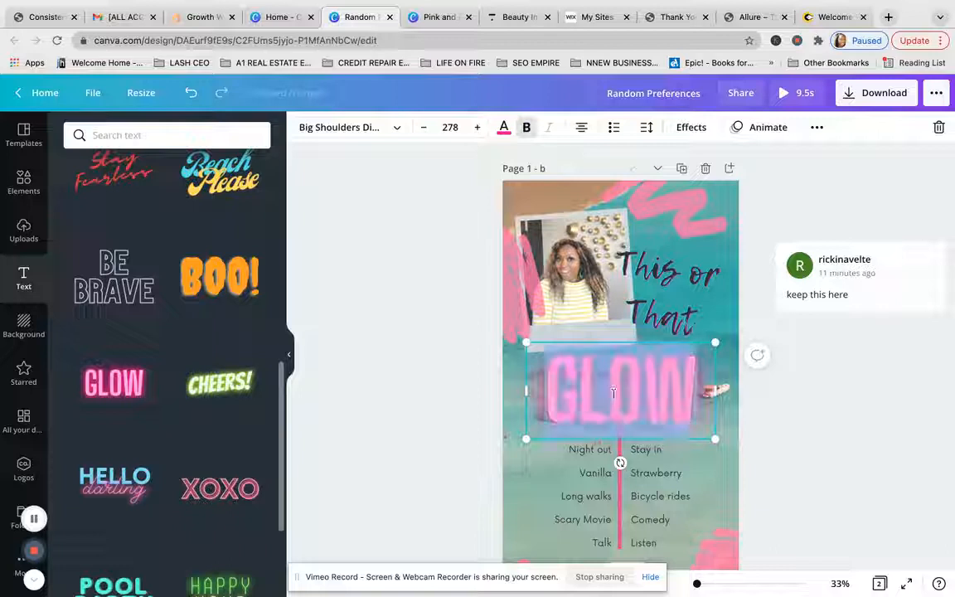
{"action": "type", "text": "RICKINA"}
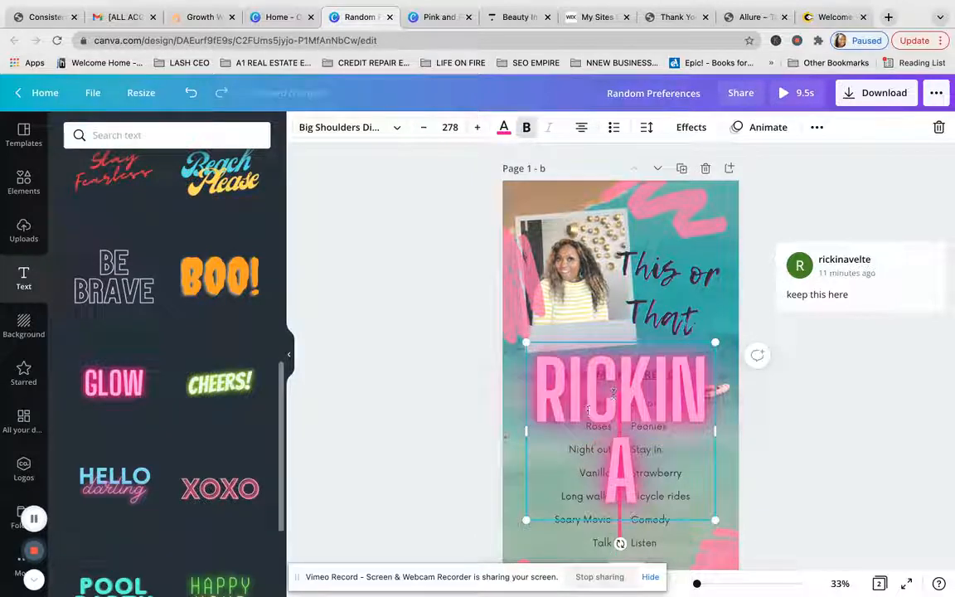
{"action": "left_click_drag", "start_coordinate": [525, 430], "coordinate": [493, 427]}
{"action": "left_click_drag", "start_coordinate": [618, 387], "coordinate": [635, 387]}
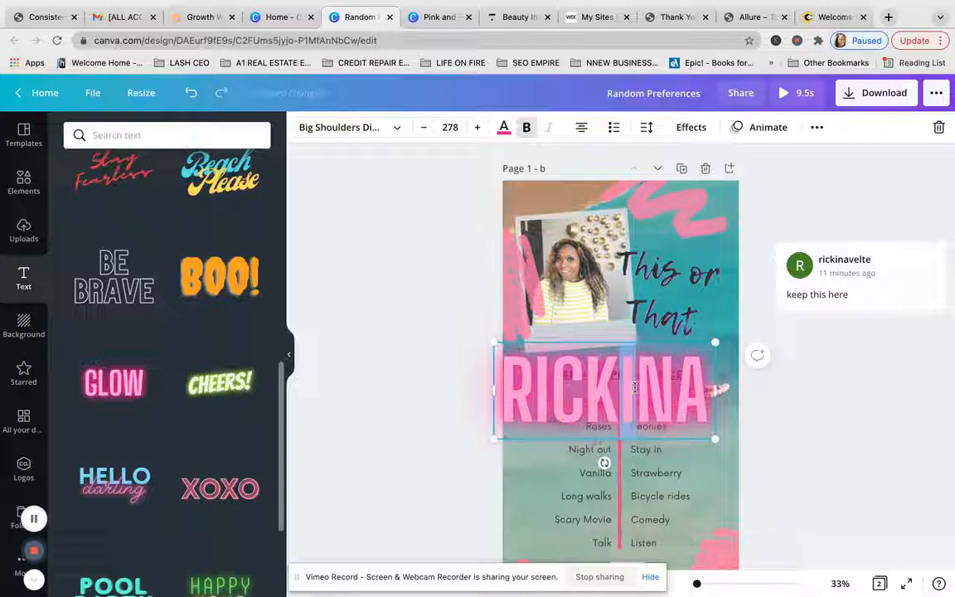
{"action": "left_click", "coordinate": [940, 128]}
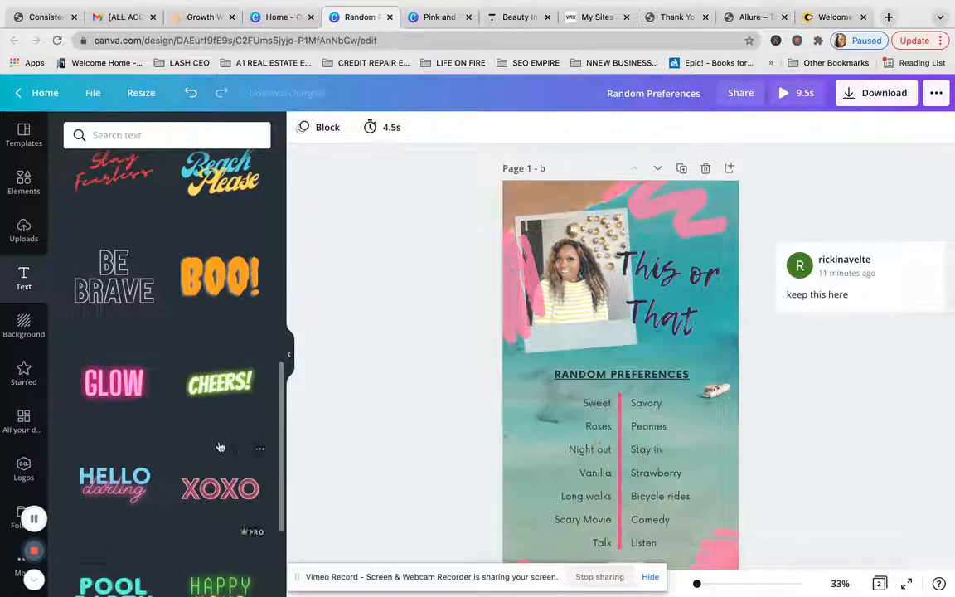
Browse the font combinations further down the text library
{"action": "scroll", "coordinate": [184, 451], "scroll_direction": "down", "scroll_amount": 5}
{"action": "scroll", "coordinate": [185, 451], "scroll_direction": "down", "scroll_amount": 4}
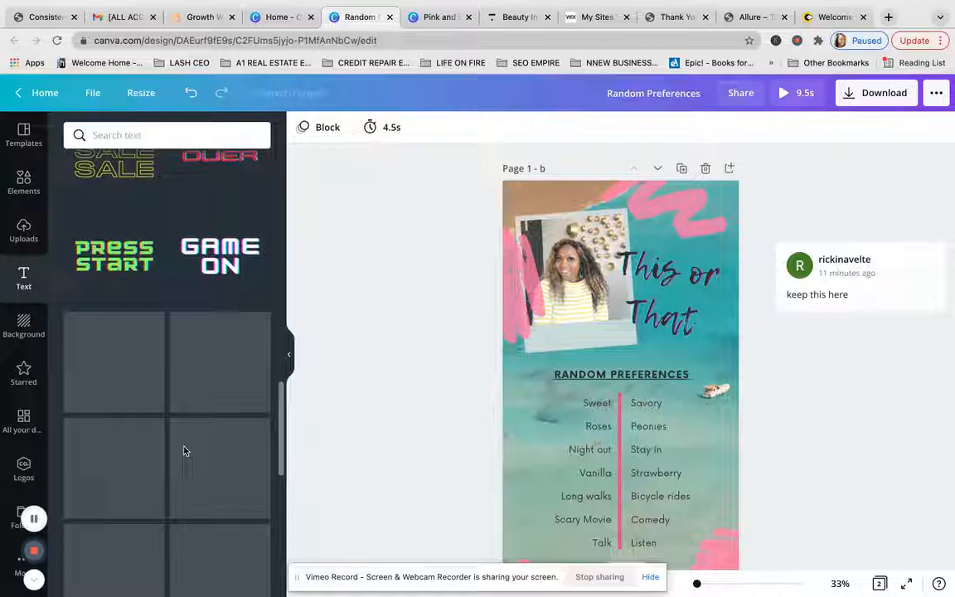
{"action": "scroll", "coordinate": [168, 366], "scroll_direction": "down", "scroll_amount": 6}
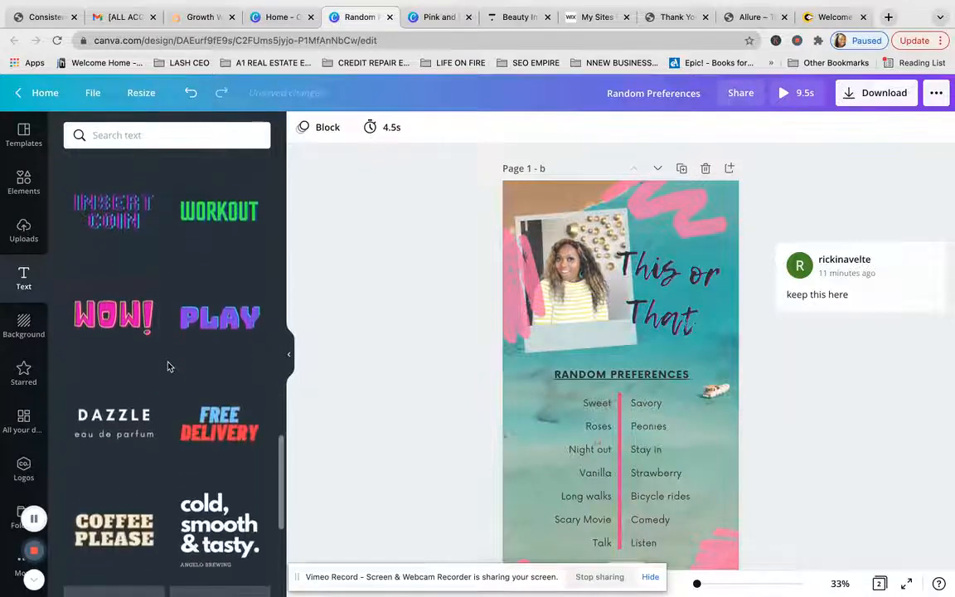
{"action": "scroll", "coordinate": [168, 366], "scroll_direction": "down", "scroll_amount": 5}
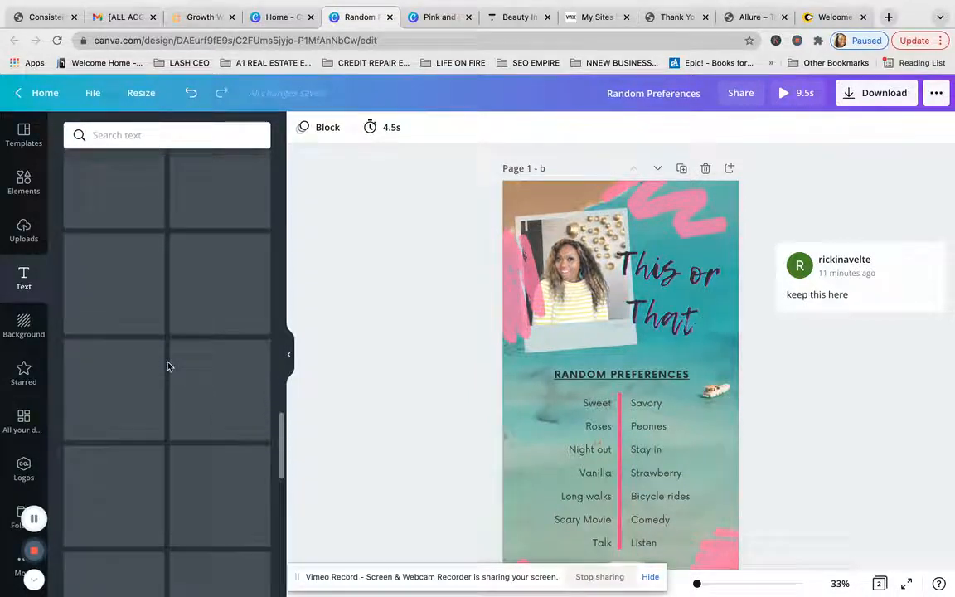
Look through the uploaded images and return to the beginning of the collection
{"action": "left_click", "coordinate": [24, 231]}
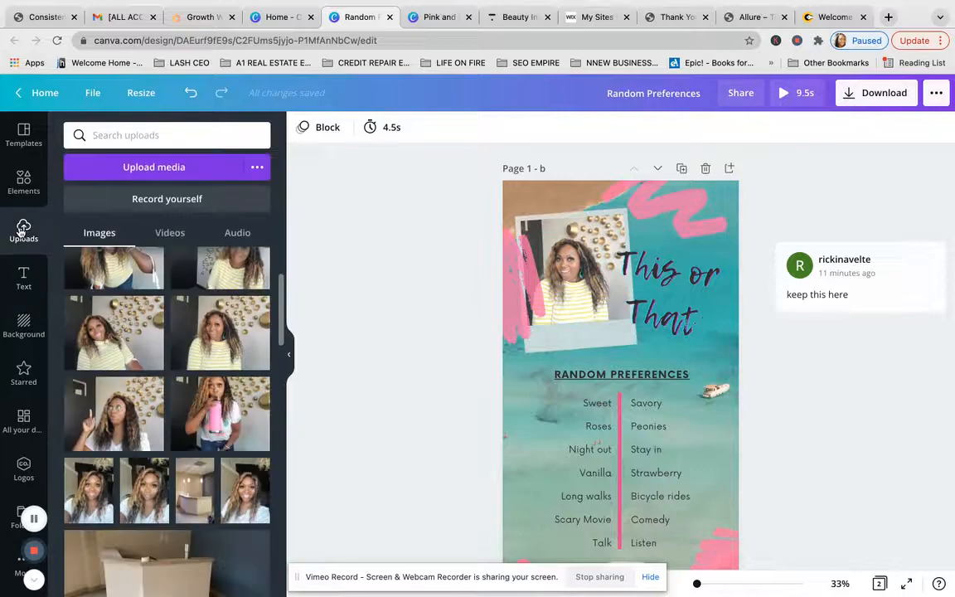
{"action": "scroll", "coordinate": [142, 387], "scroll_direction": "down", "scroll_amount": 2}
{"action": "scroll", "coordinate": [143, 387], "scroll_direction": "down", "scroll_amount": 10}
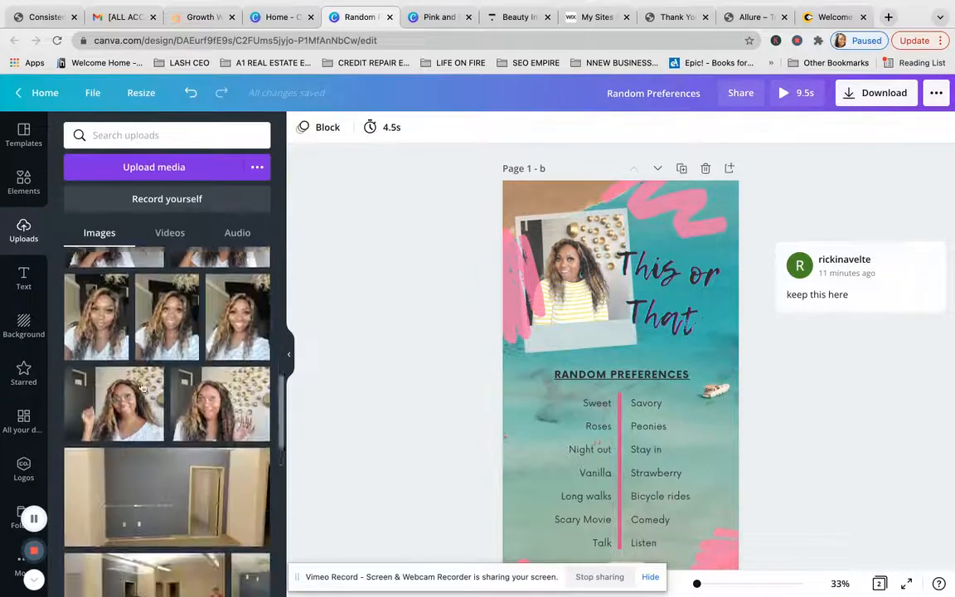
{"action": "scroll", "coordinate": [142, 387], "scroll_direction": "up", "scroll_amount": 12}
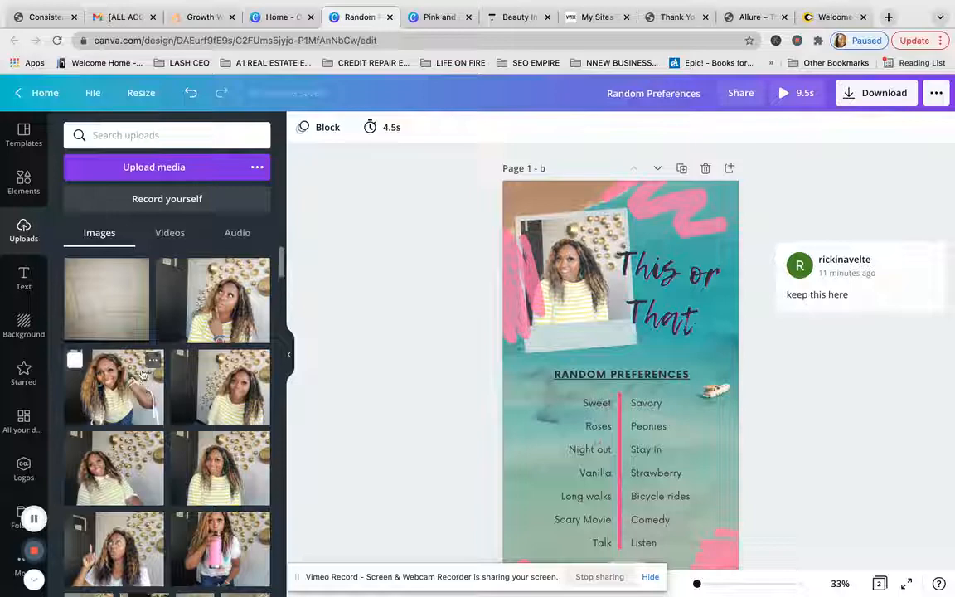
Search the elements for "puppy" and view the details of the white Animal Paw Prints graphic
{"action": "left_click", "coordinate": [24, 182]}
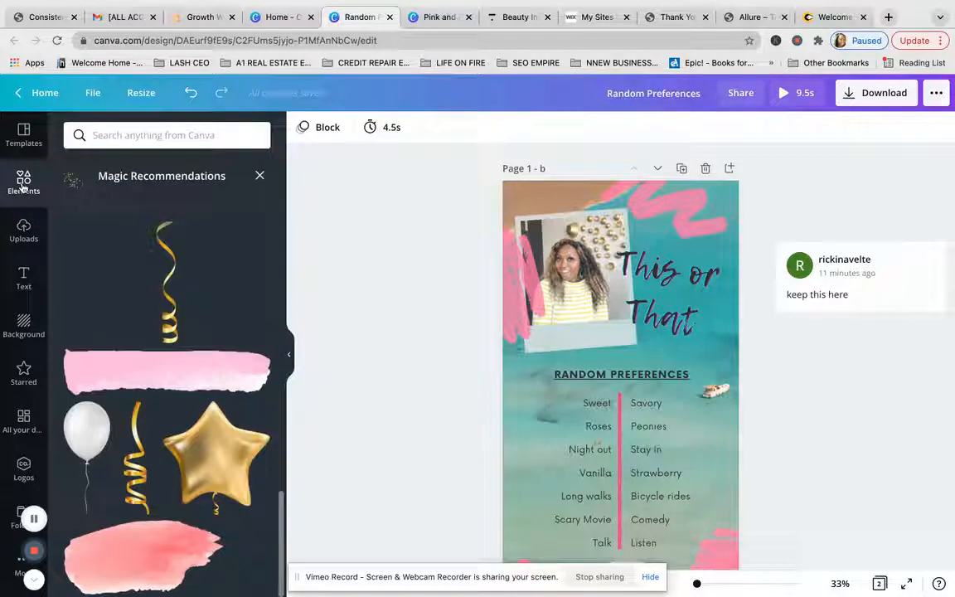
{"action": "left_click", "coordinate": [159, 134]}
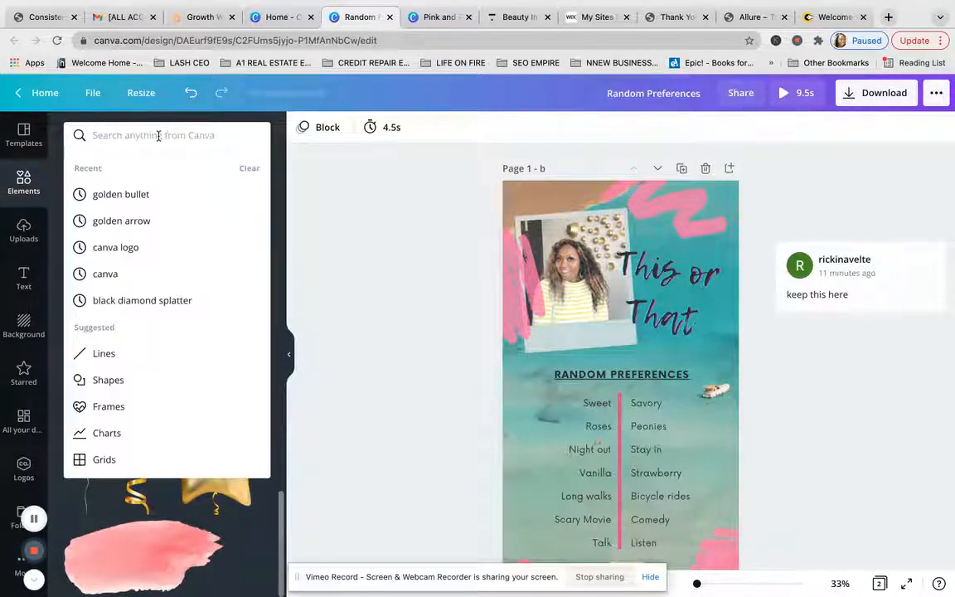
{"action": "type", "text": "puppy"}
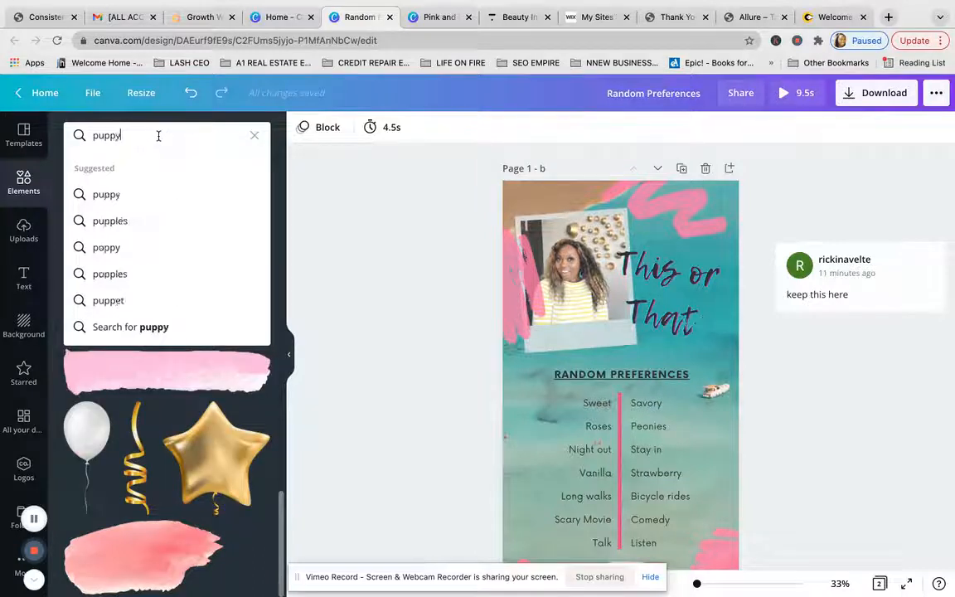
{"action": "key", "text": "Return"}
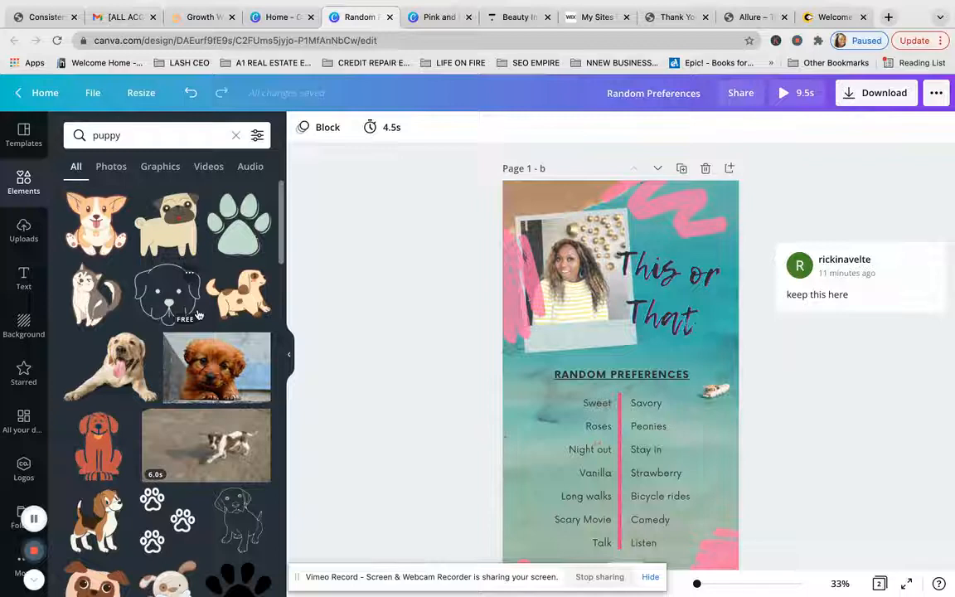
{"action": "scroll", "coordinate": [199, 315], "scroll_direction": "down", "scroll_amount": 3}
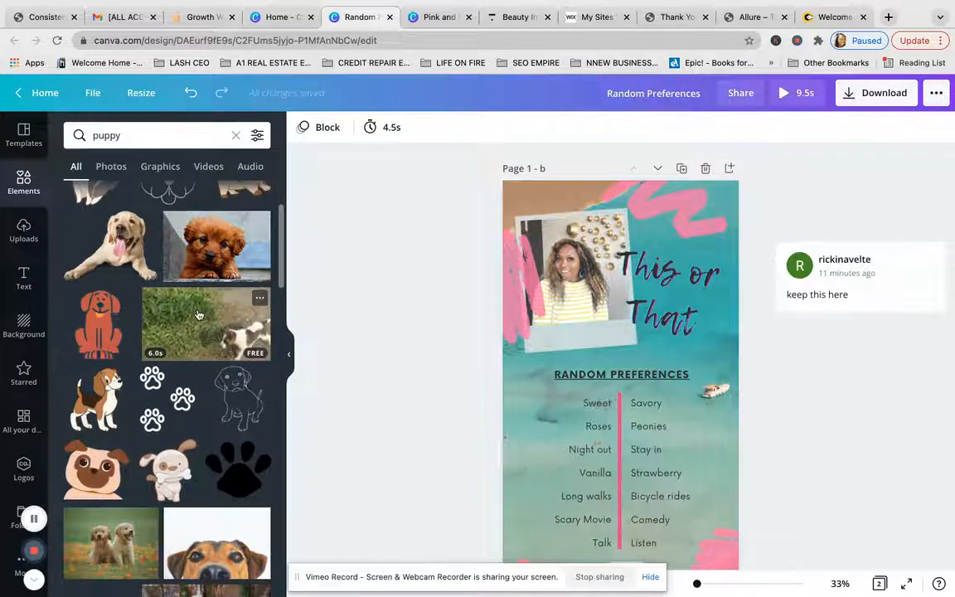
{"action": "left_click", "coordinate": [189, 378]}
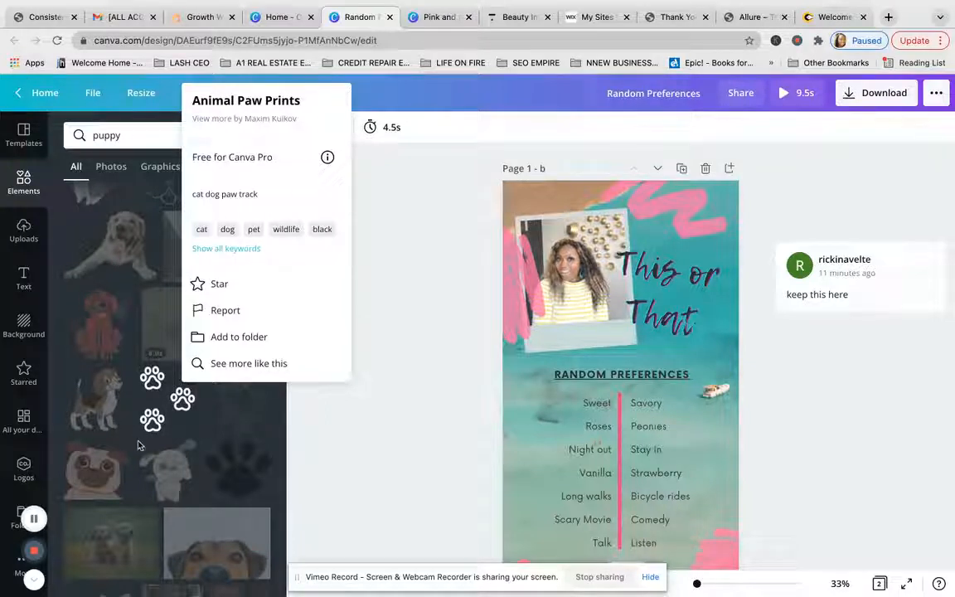
Browse further puppy results, try the cream dog graphic with red ears on page 1, and undo its placement
{"action": "scroll", "coordinate": [232, 448], "scroll_direction": "down", "scroll_amount": 10}
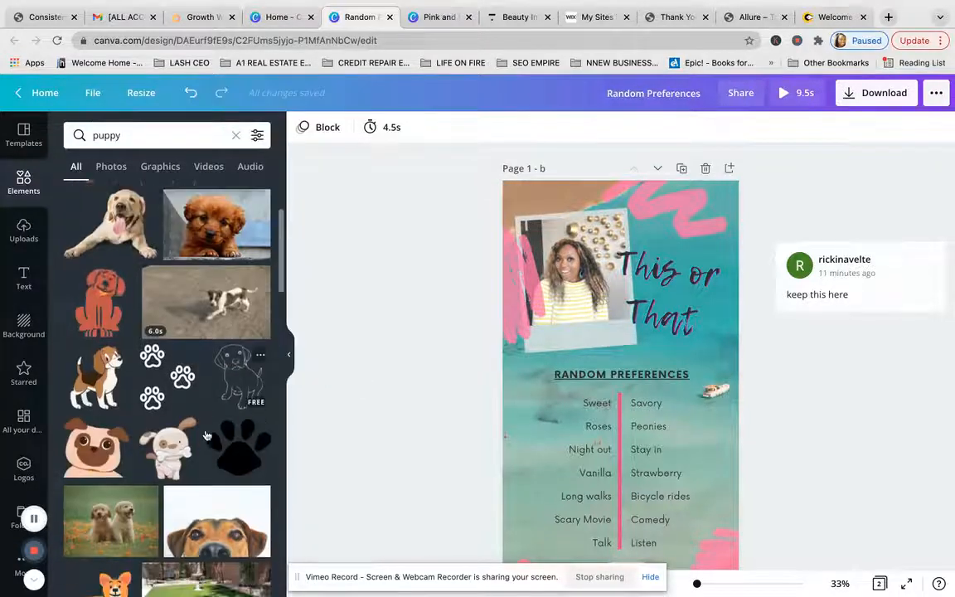
{"action": "scroll", "coordinate": [207, 434], "scroll_direction": "down", "scroll_amount": 10}
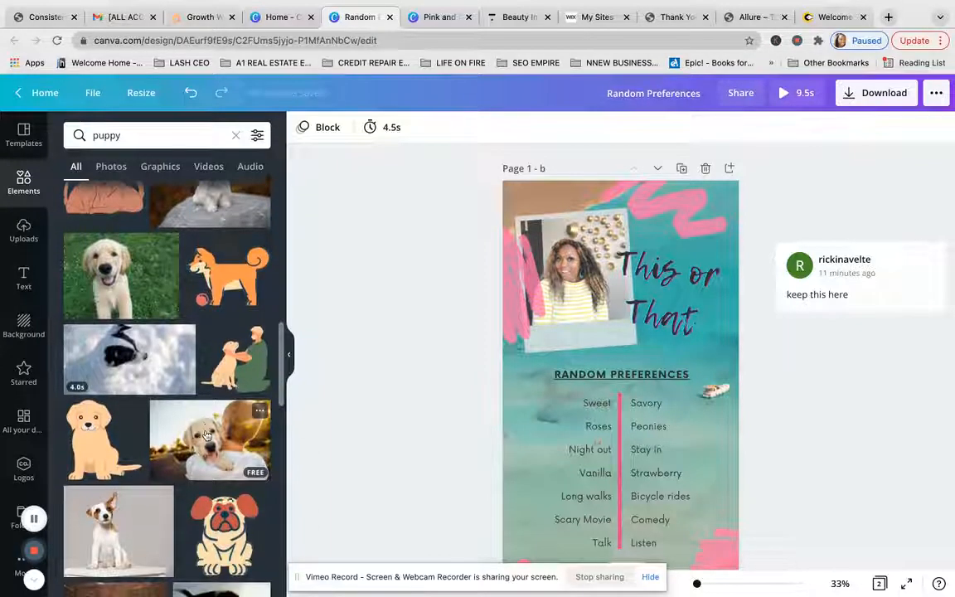
{"action": "scroll", "coordinate": [205, 411], "scroll_direction": "down", "scroll_amount": 2}
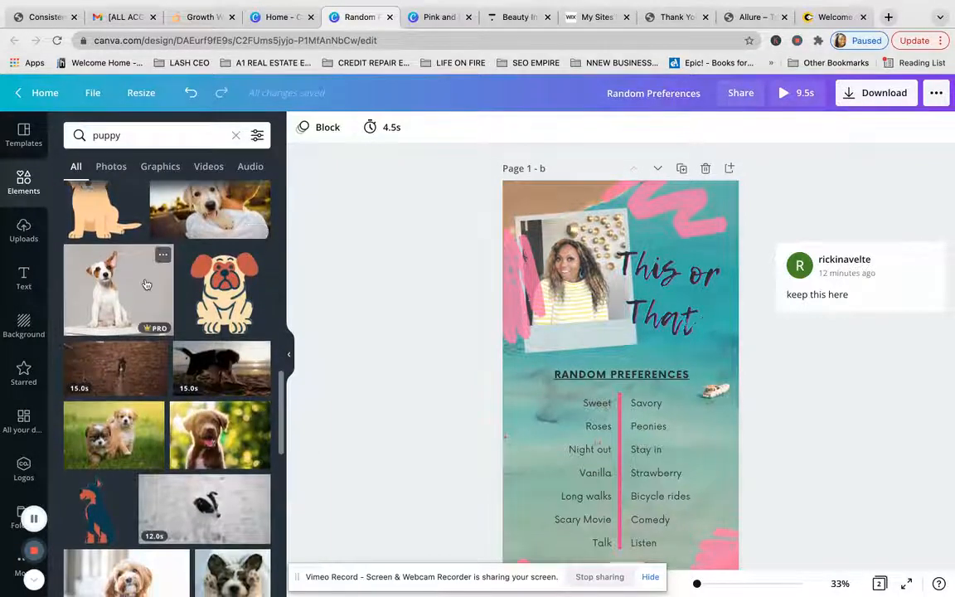
{"action": "left_click", "coordinate": [224, 282]}
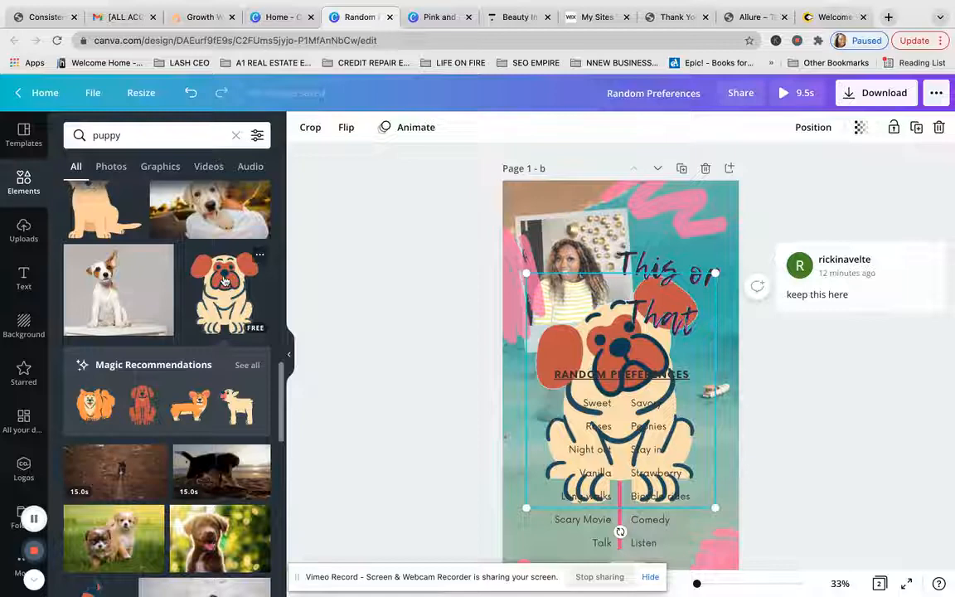
{"action": "left_click", "coordinate": [191, 93]}
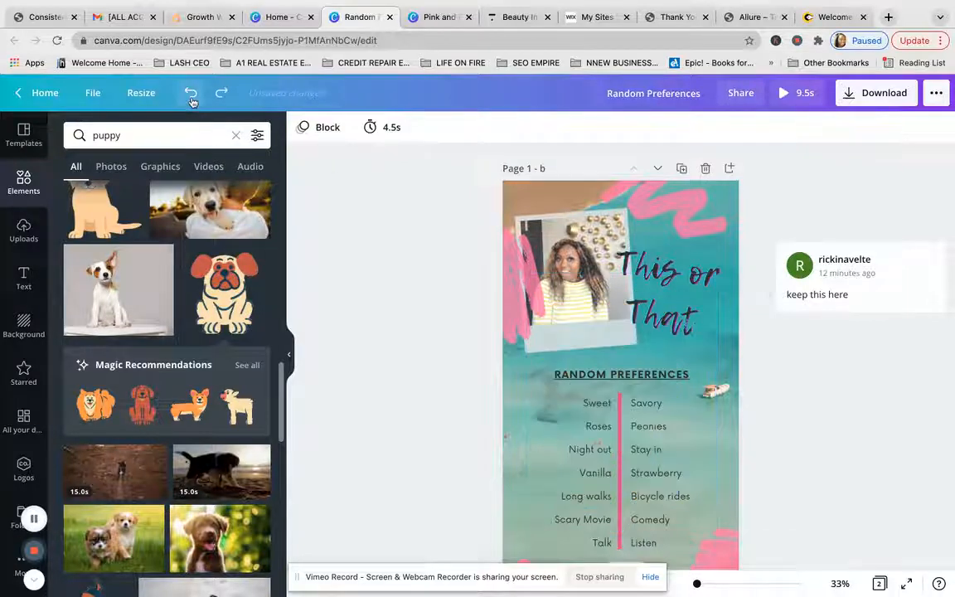
{"action": "scroll", "coordinate": [182, 365], "scroll_direction": "down", "scroll_amount": 3}
Replace the puppy search with "bmw" and look through the matching elements
{"action": "left_click", "coordinate": [235, 136]}
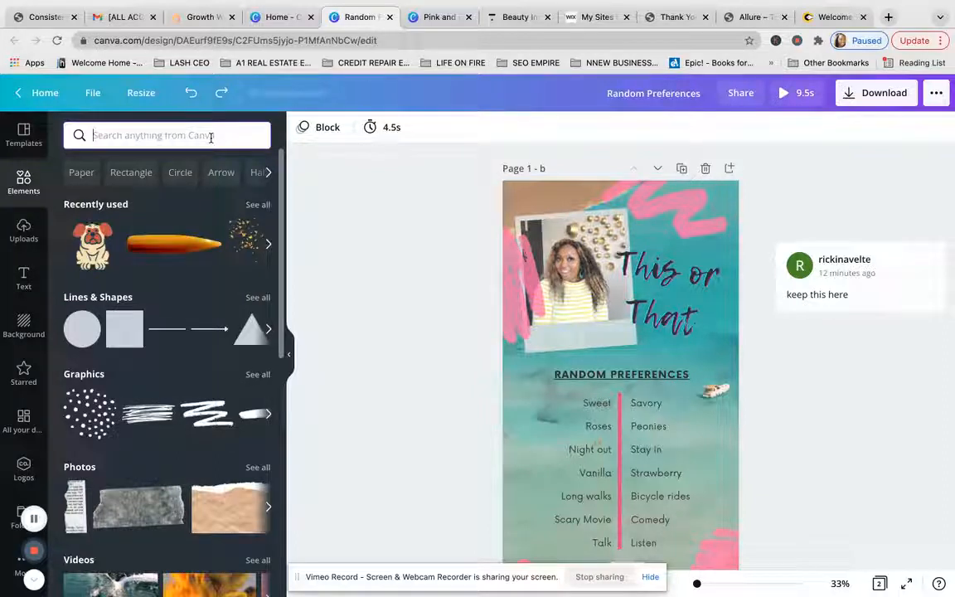
{"action": "type", "text": "bmw"}
{"action": "key", "text": "Return"}
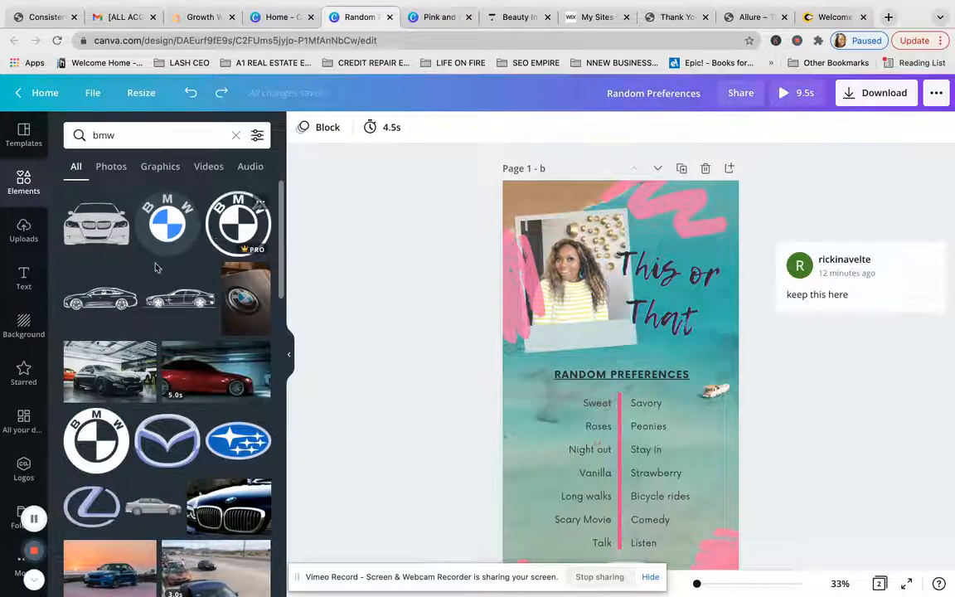
{"action": "scroll", "coordinate": [160, 278], "scroll_direction": "down", "scroll_amount": 4}
{"action": "scroll", "coordinate": [160, 278], "scroll_direction": "down", "scroll_amount": 1}
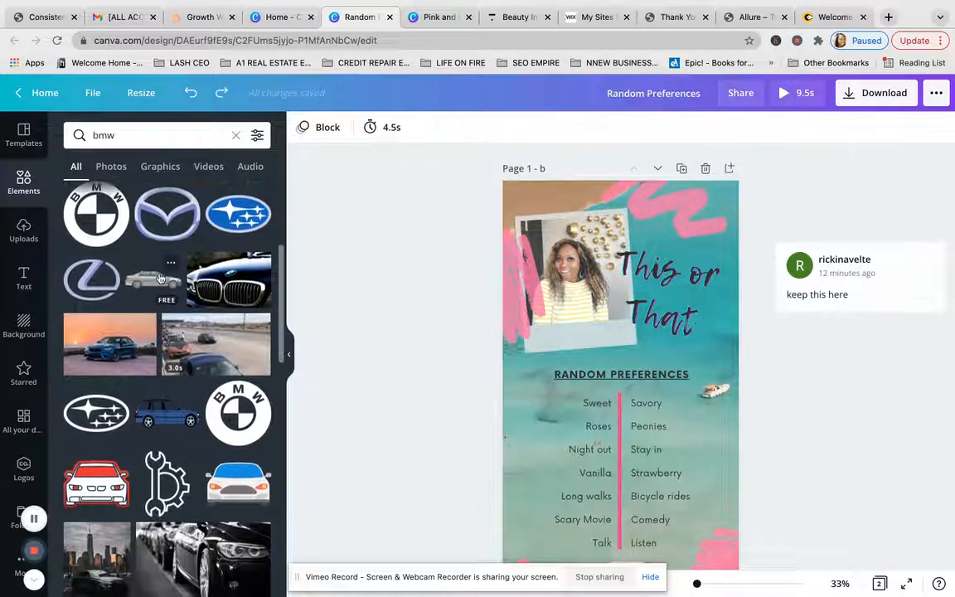
{"action": "scroll", "coordinate": [160, 277], "scroll_direction": "down", "scroll_amount": 5}
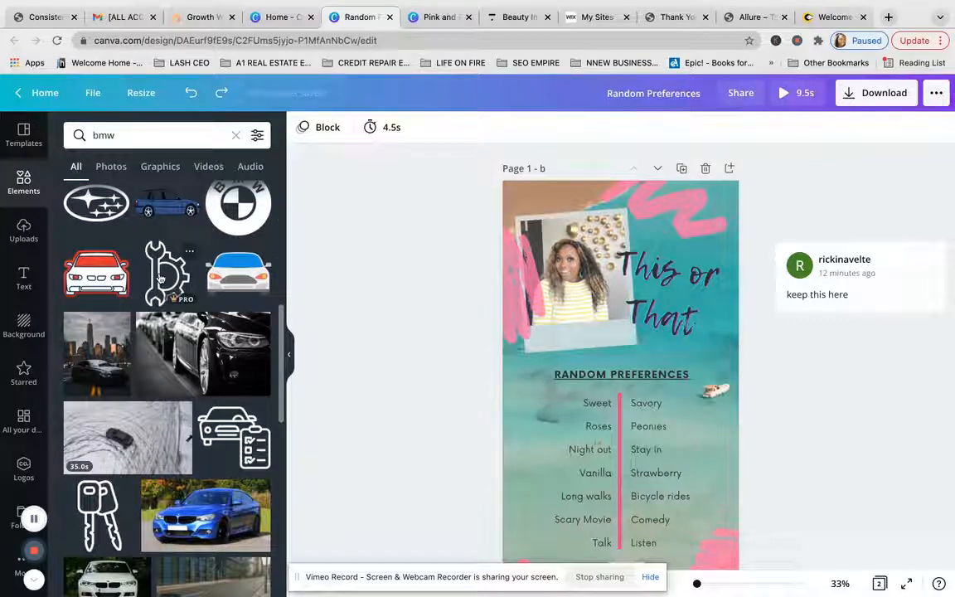
Try the photo of a black car before a city skyline on page 1, undo its placement, and clear the search after browsing further
{"action": "left_click", "coordinate": [97, 340]}
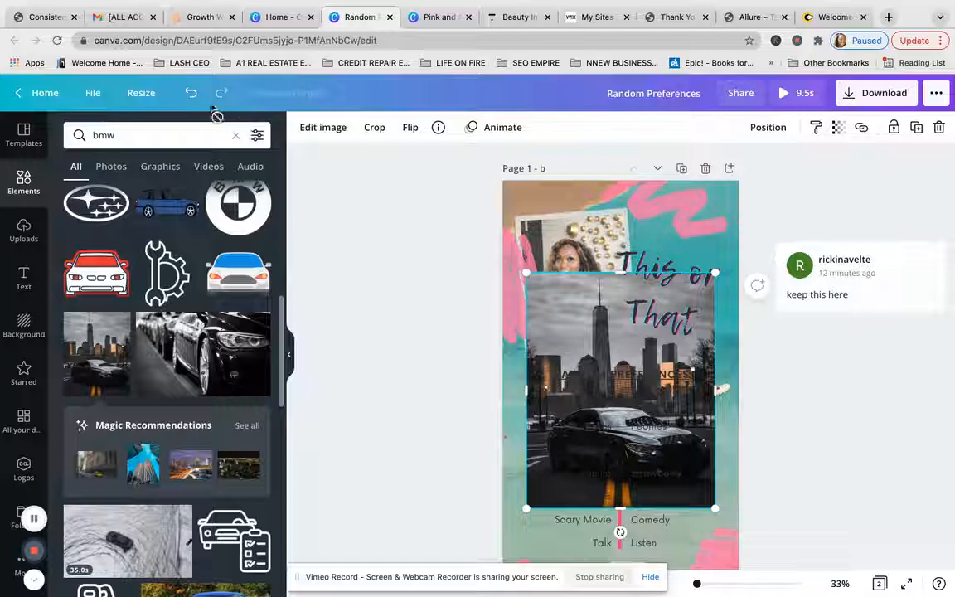
{"action": "left_click", "coordinate": [190, 92]}
{"action": "scroll", "coordinate": [174, 364], "scroll_direction": "down", "scroll_amount": 5}
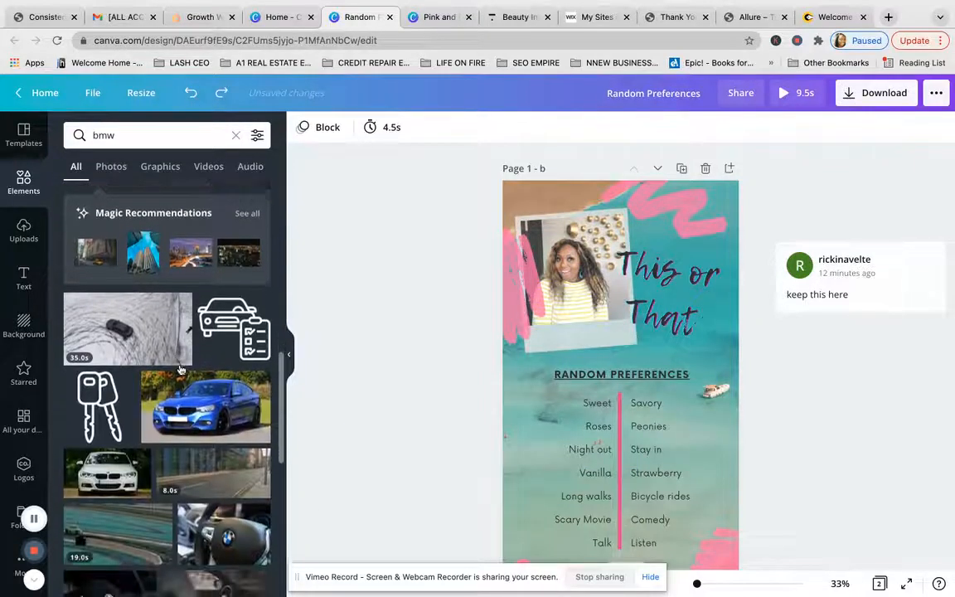
{"action": "scroll", "coordinate": [179, 369], "scroll_direction": "down", "scroll_amount": 2}
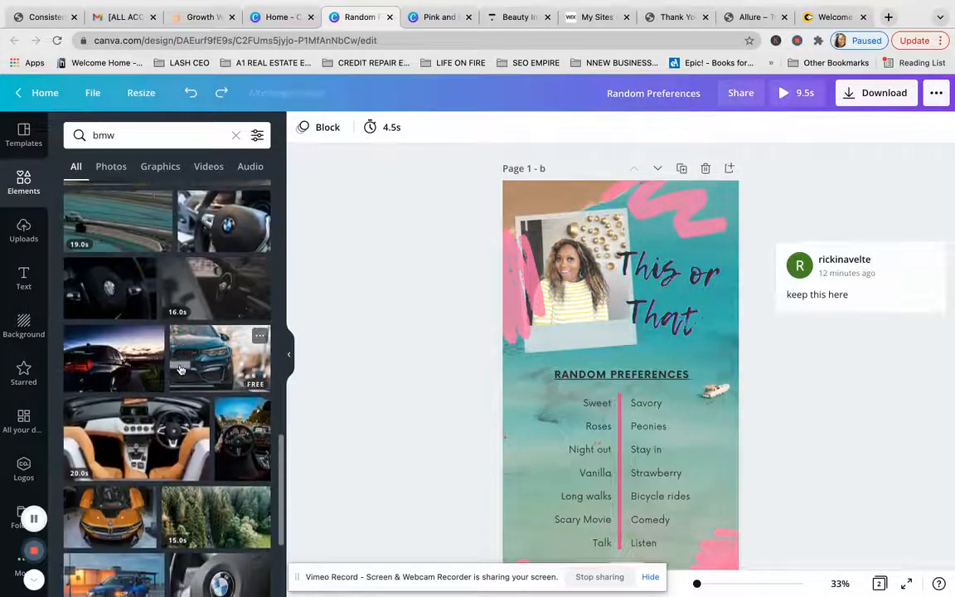
{"action": "scroll", "coordinate": [181, 369], "scroll_direction": "down", "scroll_amount": 3}
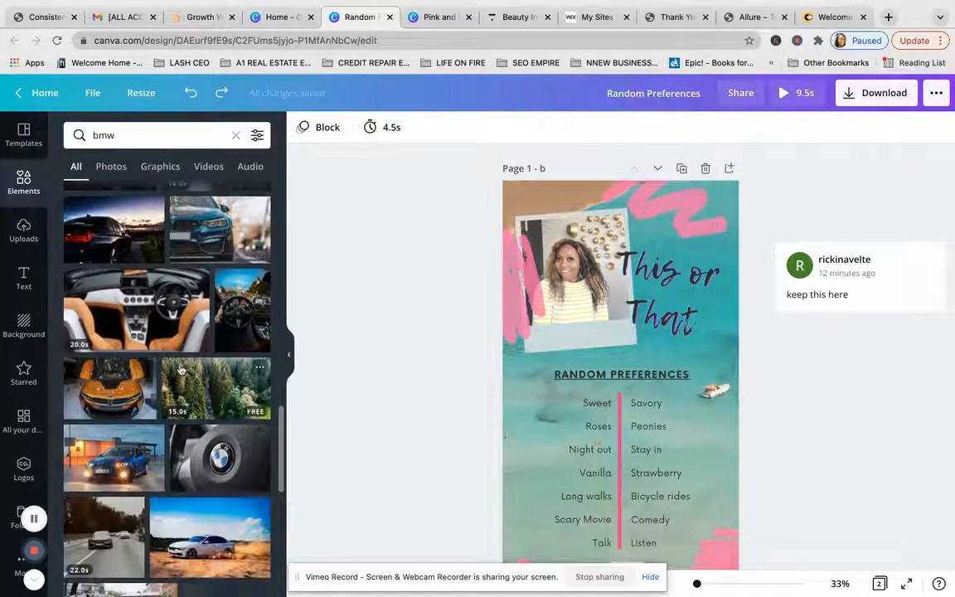
{"action": "left_click", "coordinate": [236, 135]}
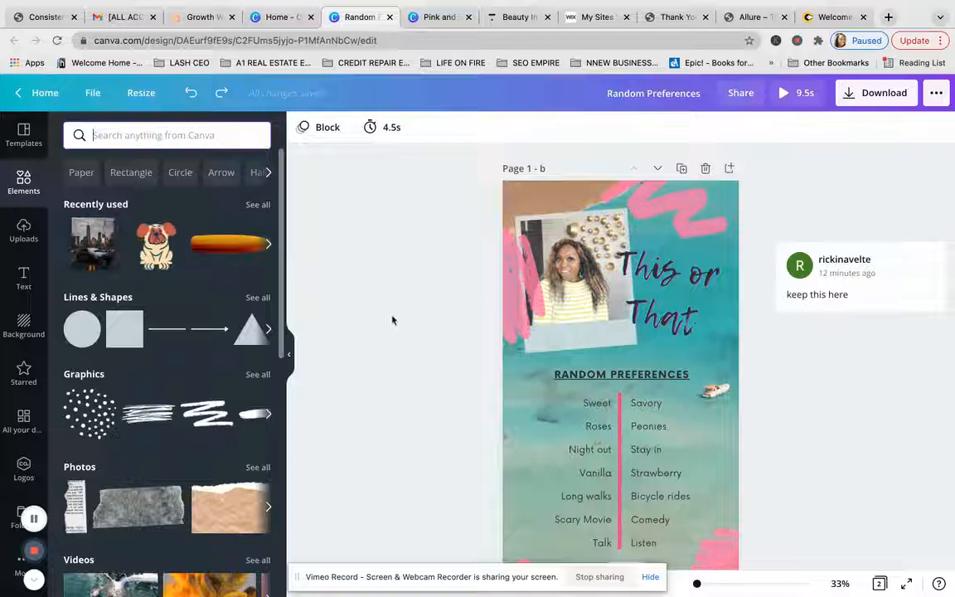
{"action": "scroll", "coordinate": [393, 320], "scroll_direction": "down", "scroll_amount": 2}
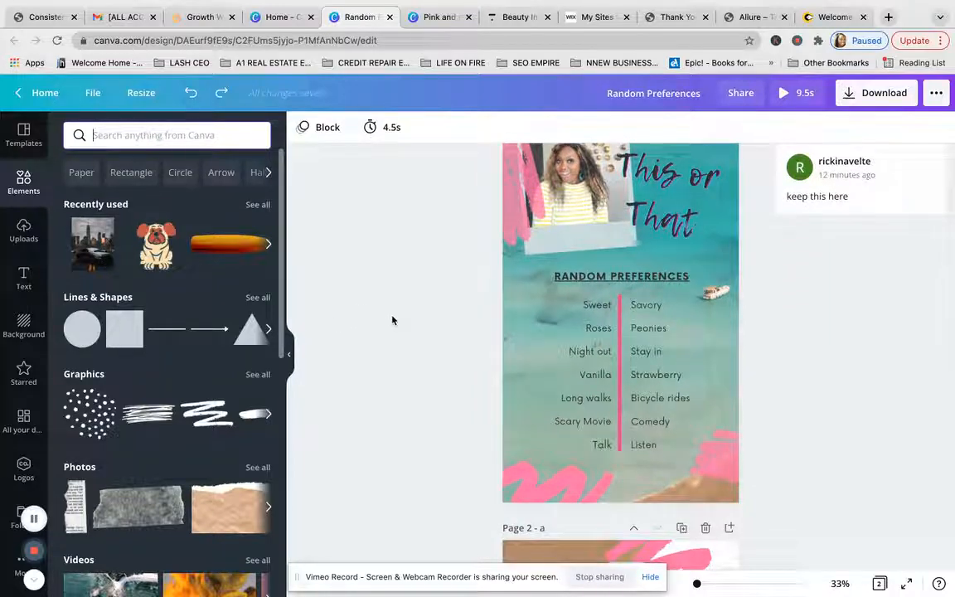
{"action": "scroll", "coordinate": [393, 320], "scroll_direction": "down", "scroll_amount": 8}
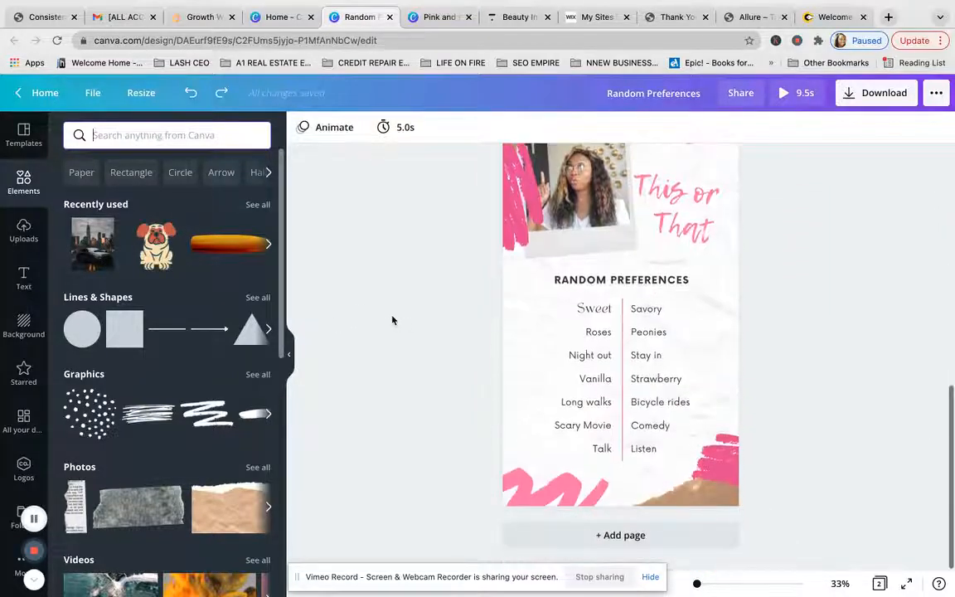
{"action": "scroll", "coordinate": [393, 320], "scroll_direction": "up", "scroll_amount": 10}
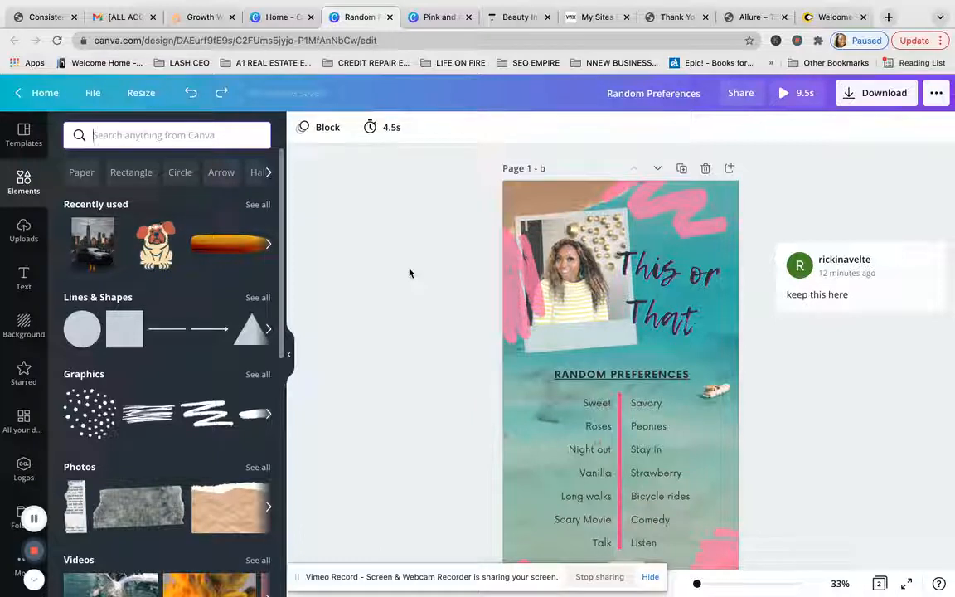
Open the details of the Ripped Paper photo among the elements, star it, and close the details
{"action": "left_click", "coordinate": [77, 492]}
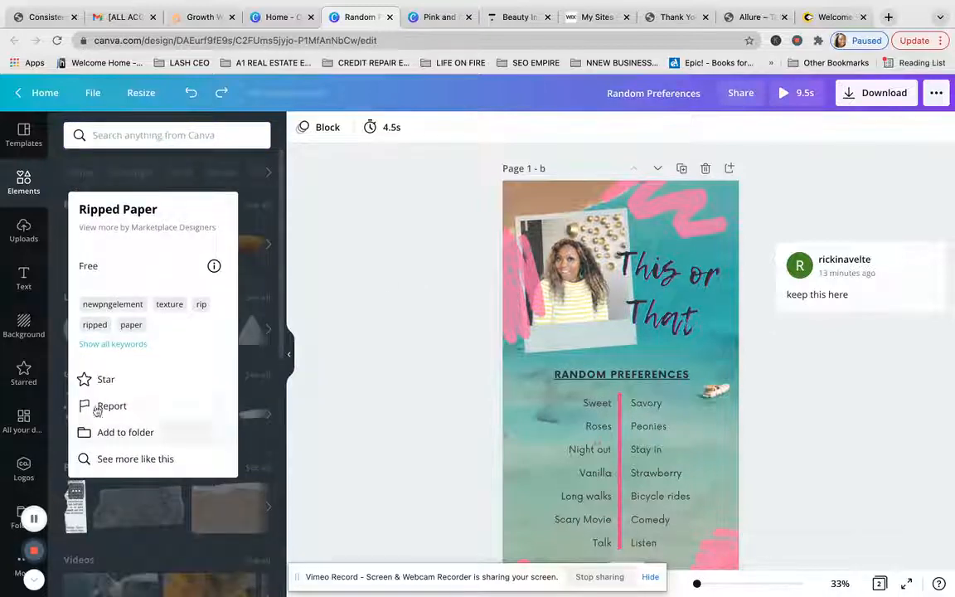
{"action": "left_click", "coordinate": [103, 379]}
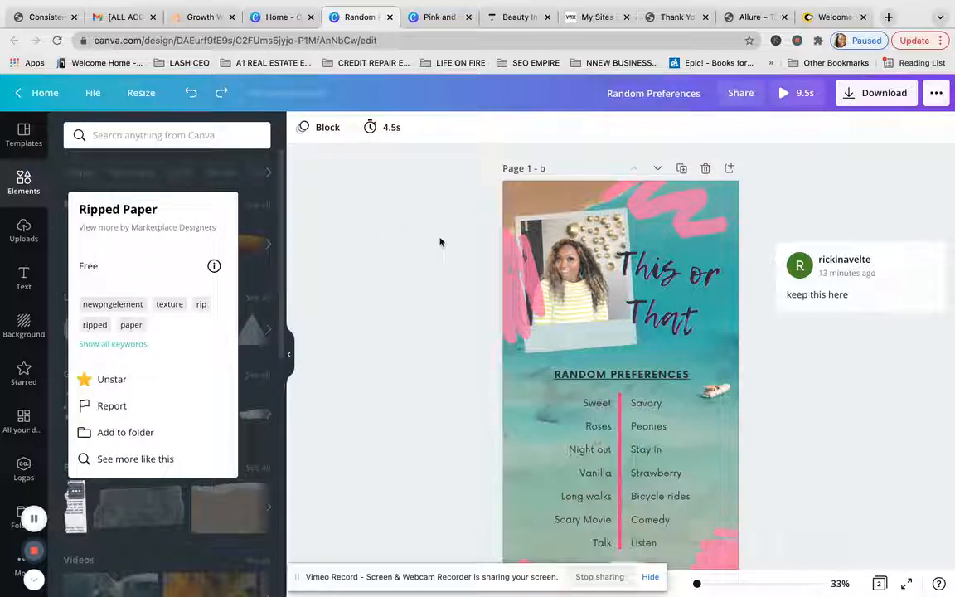
{"action": "left_click", "coordinate": [282, 132]}
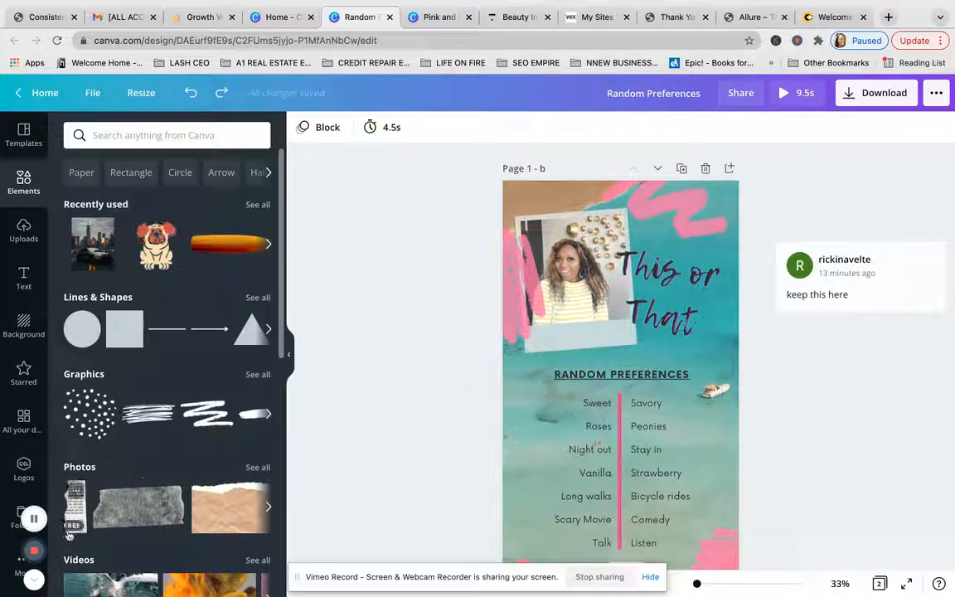